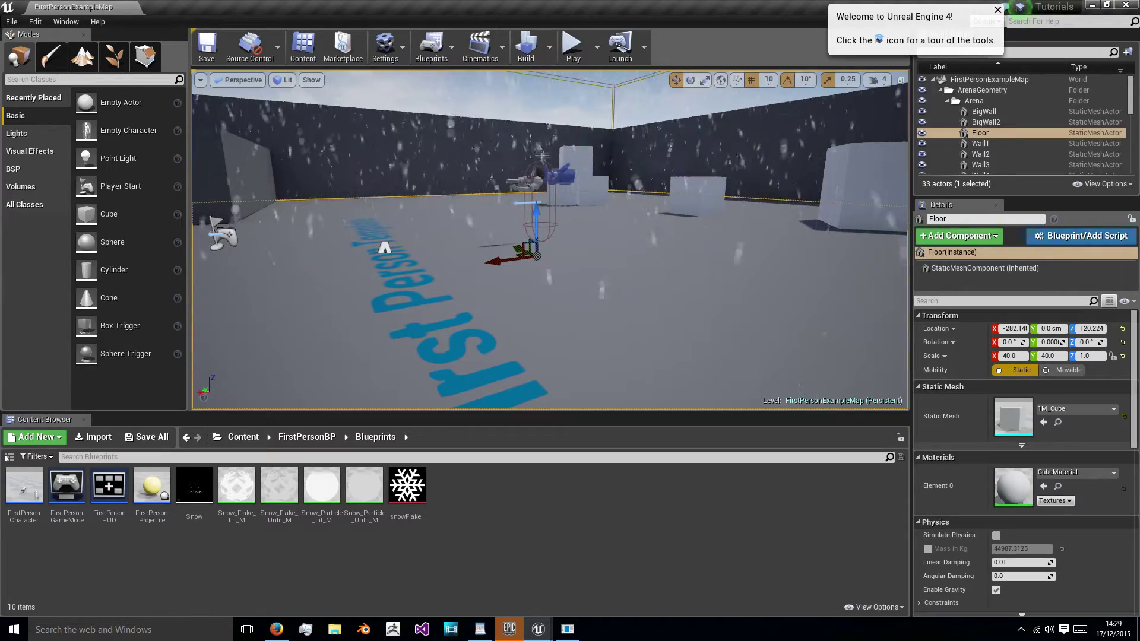
{"action": "mouse_move", "coordinate": [541, 155]}
{"action": "right_mouse_down"}
{"action": "mouse_move", "coordinate": [528, 72]}
{"action": "mouse_move", "coordinate": [537, 156]}
{"action": "right_mouse_up"}
{"action": "key", "text": "w"}
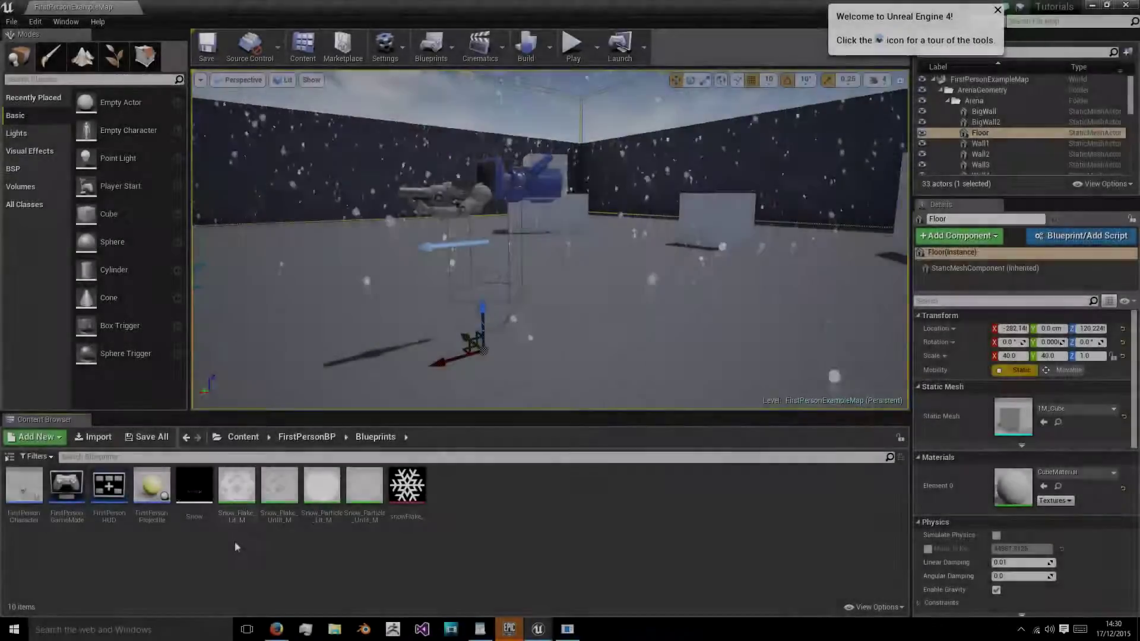
{"action": "left_click", "coordinate": [363, 490]}
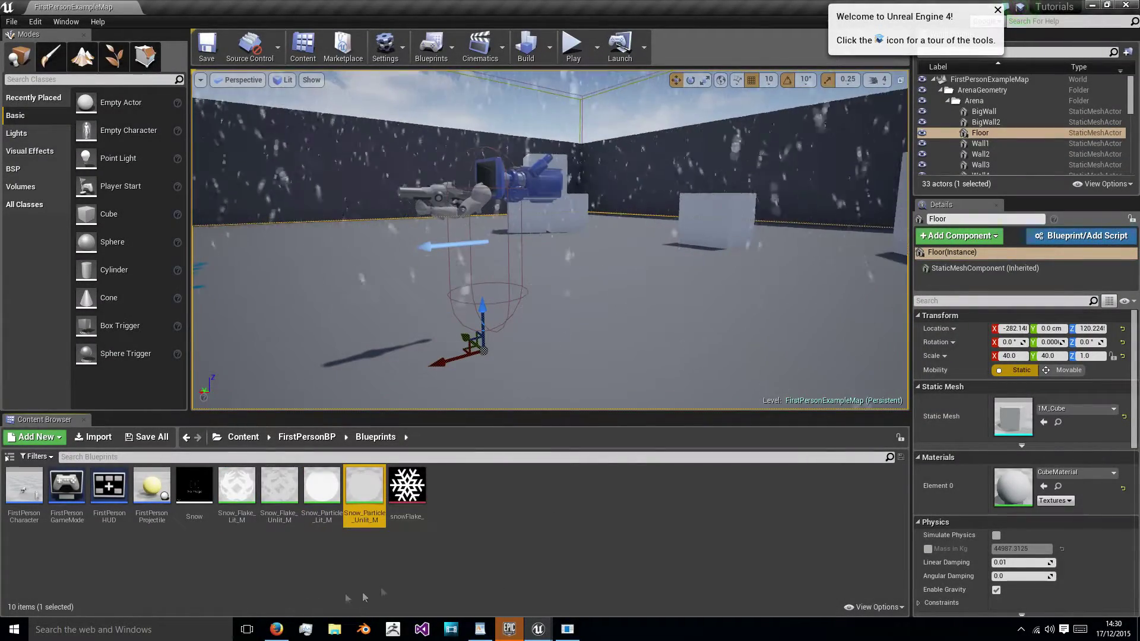
{"action": "left_click", "coordinate": [244, 505]}
{"action": "left_click", "coordinate": [285, 506]}
{"action": "left_click", "coordinate": [324, 506]}
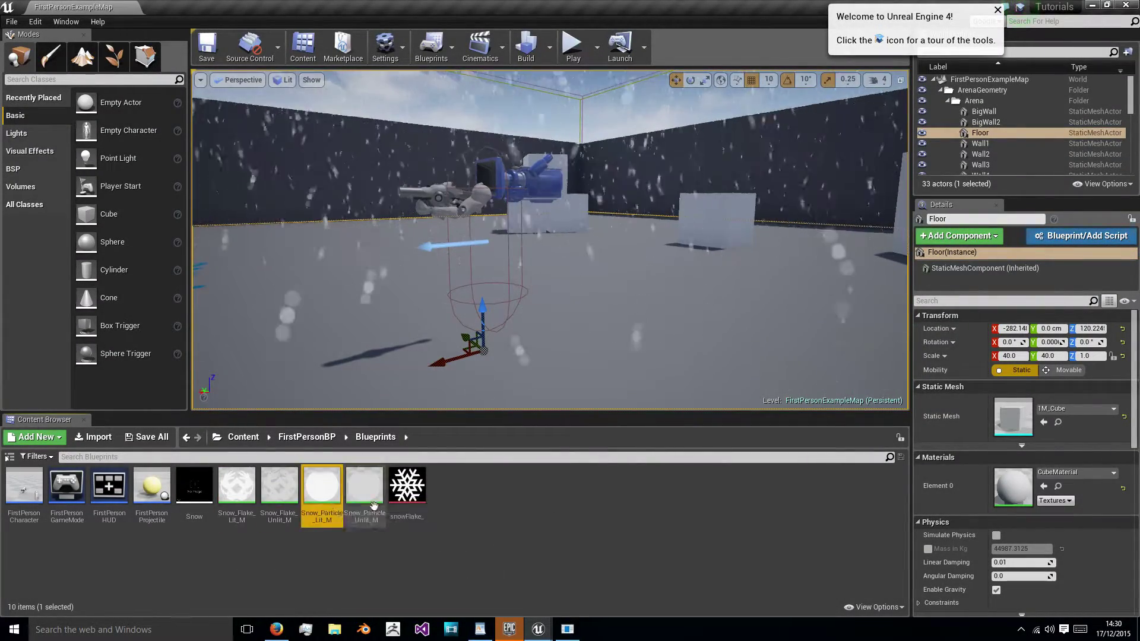
{"action": "left_click", "coordinate": [374, 506]}
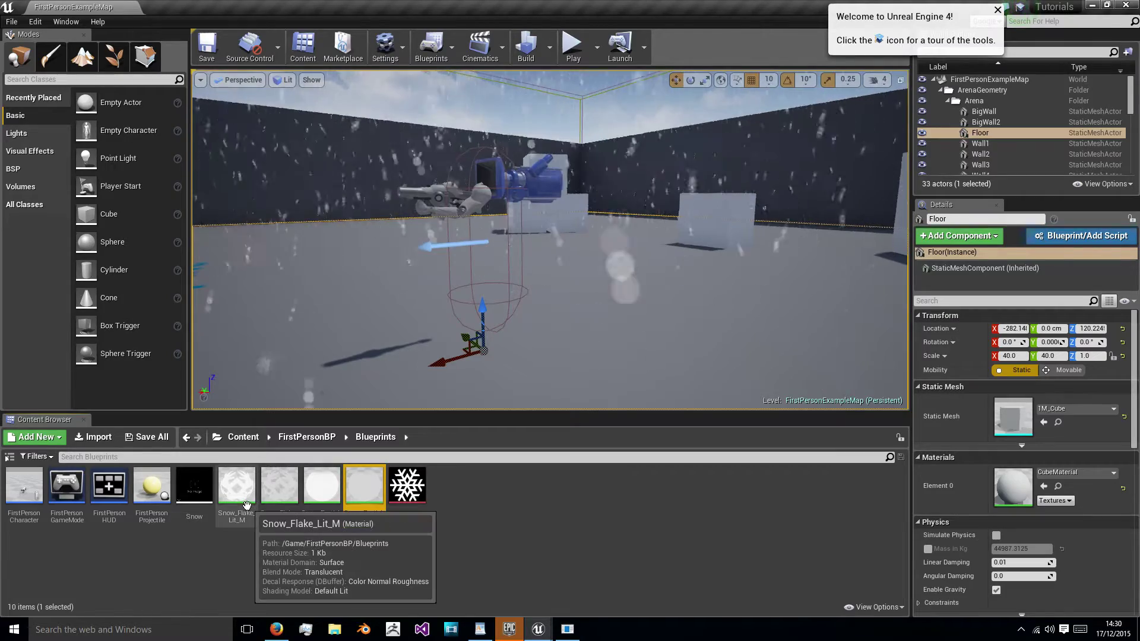
Open the Snow_Flake_Lit_M material and dock its editor next to the FirstPersonExampleMap level.
{"action": "double_click", "coordinate": [246, 505]}
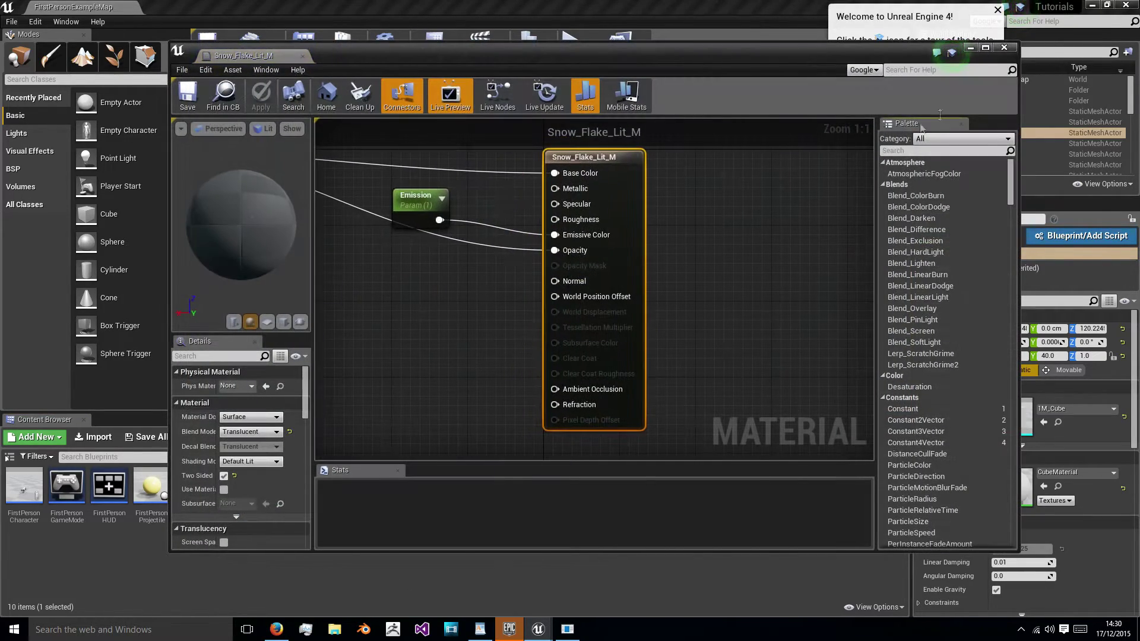
{"action": "left_click", "coordinate": [970, 48]}
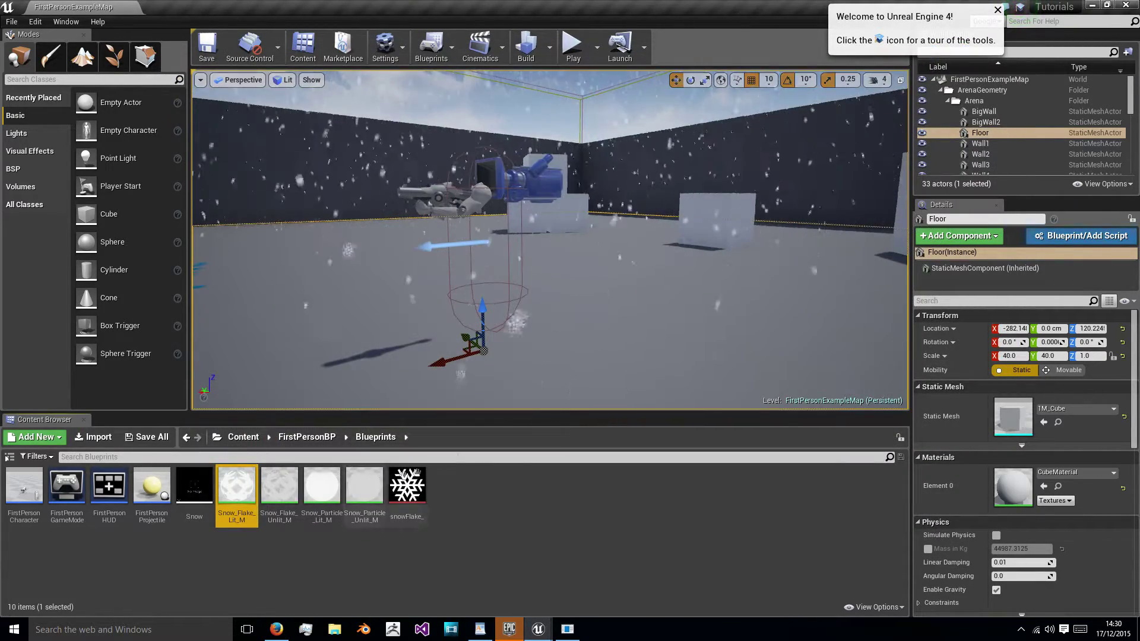
{"action": "left_click", "coordinate": [418, 546]}
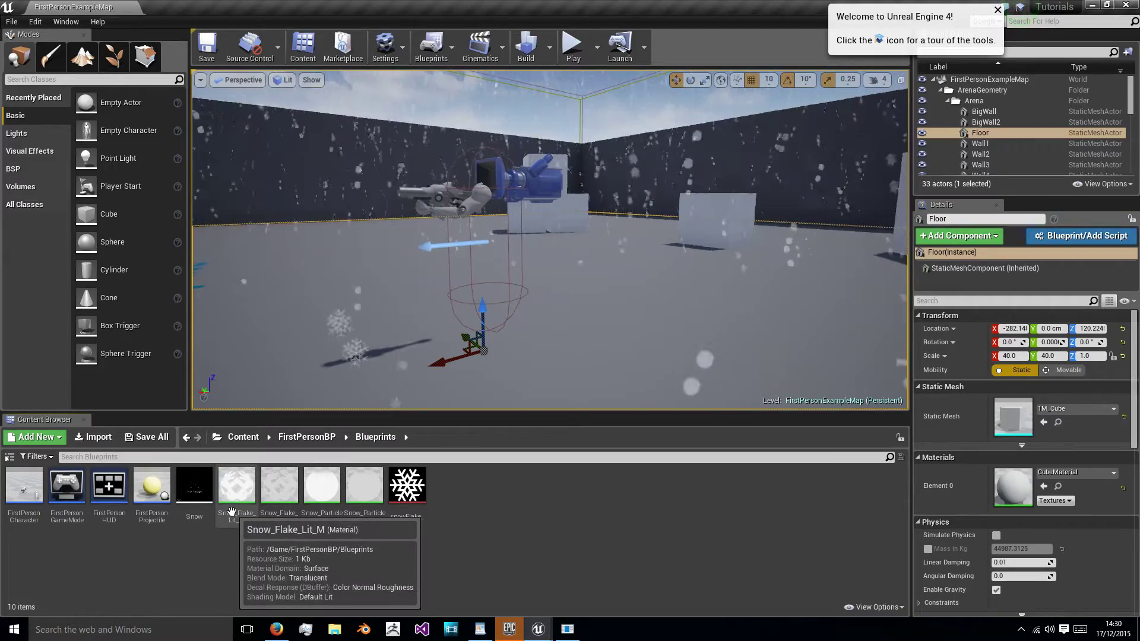
{"action": "double_click", "coordinate": [231, 510]}
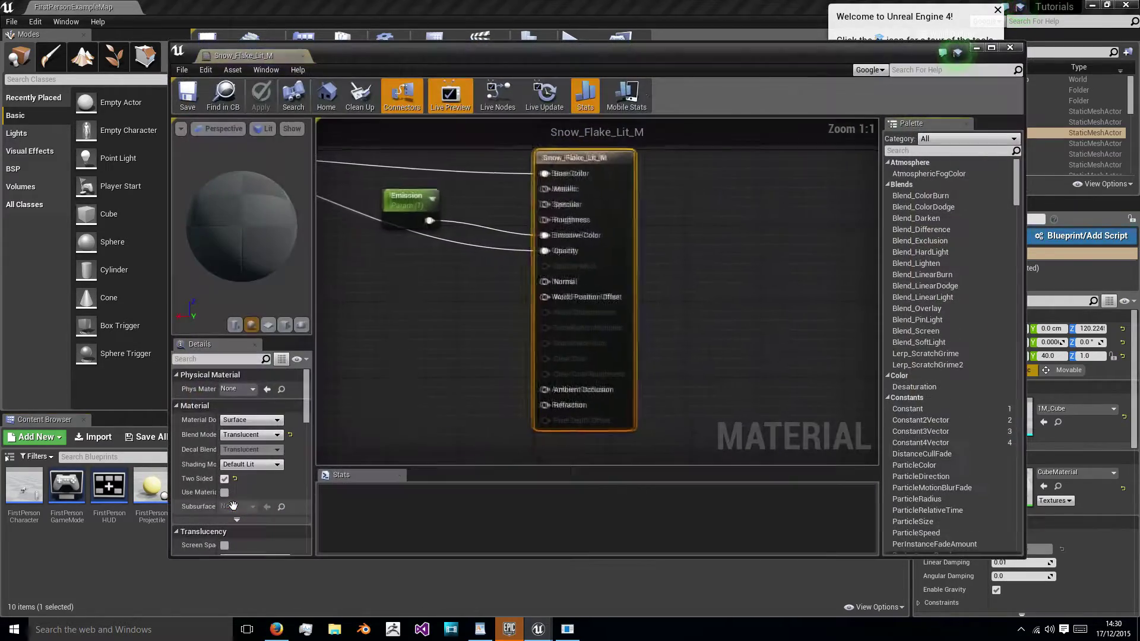
{"action": "left_click_drag", "start_coordinate": [252, 56], "coordinate": [217, 7]}
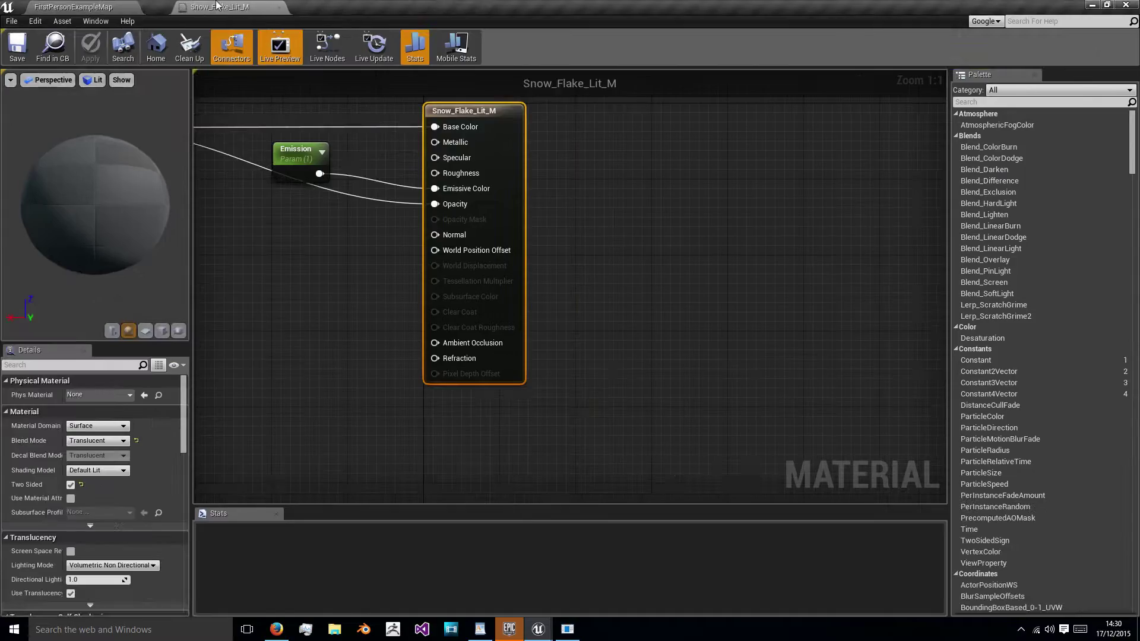
Move the Texture Sample node slightly down and away from the Snow_Flake_Lit_M output node.
{"action": "right_click_drag", "start_coordinate": [322, 248], "coordinate": [561, 321]}
{"action": "scroll", "coordinate": [382, 274], "scroll_direction": "down", "scroll_amount": 3}
{"action": "right_click_drag", "start_coordinate": [381, 275], "coordinate": [421, 225]}
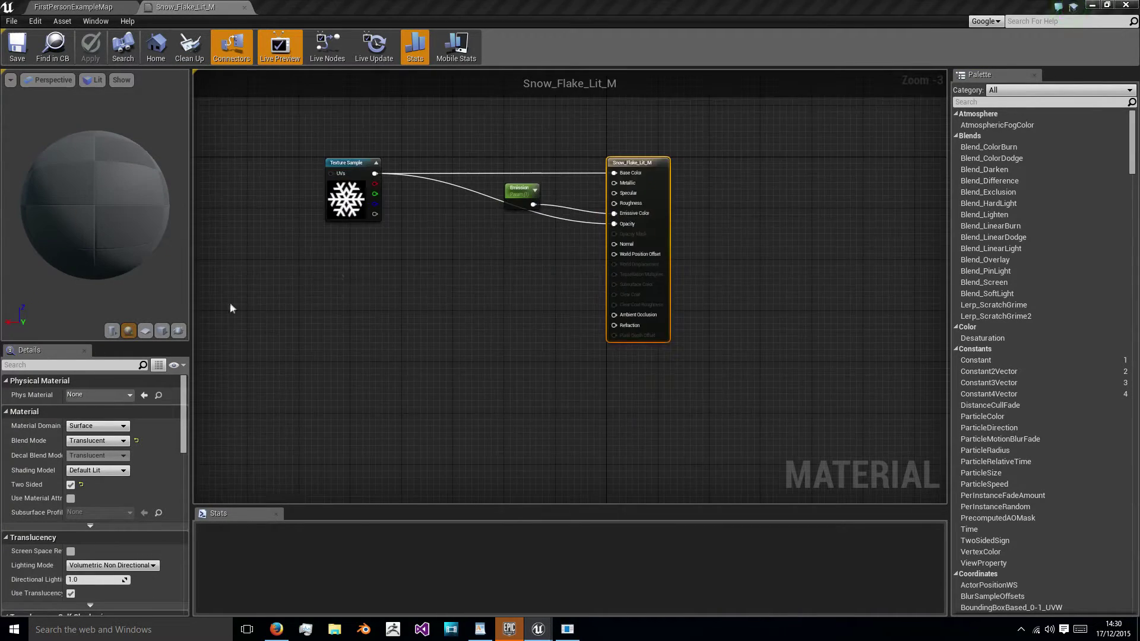
{"action": "right_click_drag", "start_coordinate": [345, 285], "coordinate": [475, 316]}
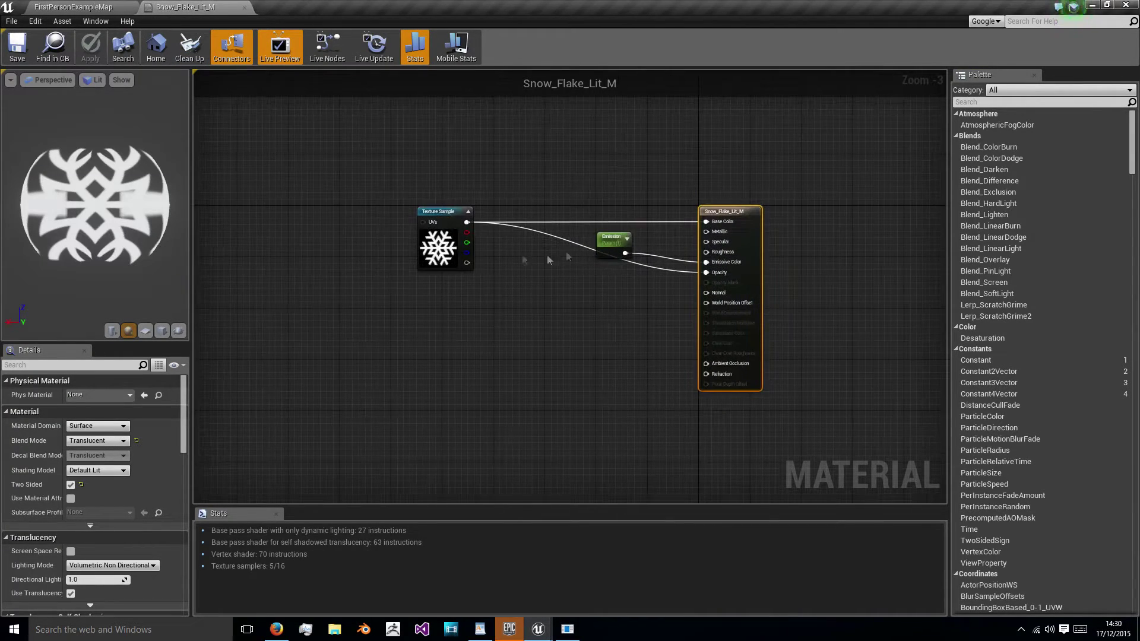
{"action": "right_click_drag", "start_coordinate": [526, 349], "coordinate": [623, 240]}
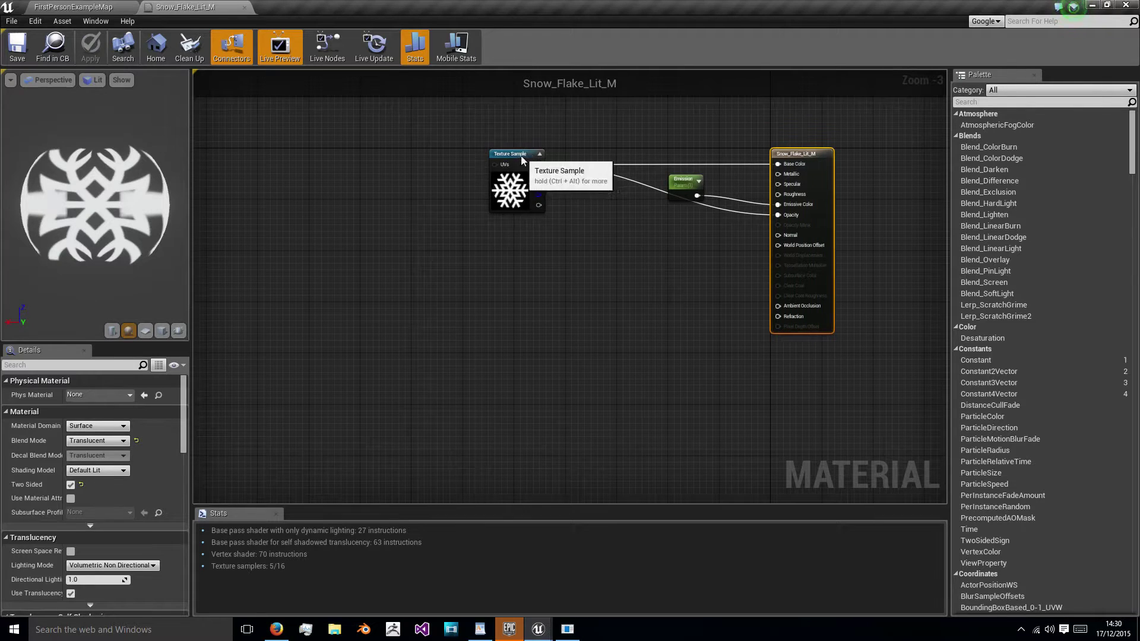
{"action": "left_click_drag", "start_coordinate": [522, 158], "coordinate": [467, 222]}
{"action": "right_click_drag", "start_coordinate": [379, 279], "coordinate": [402, 346]}
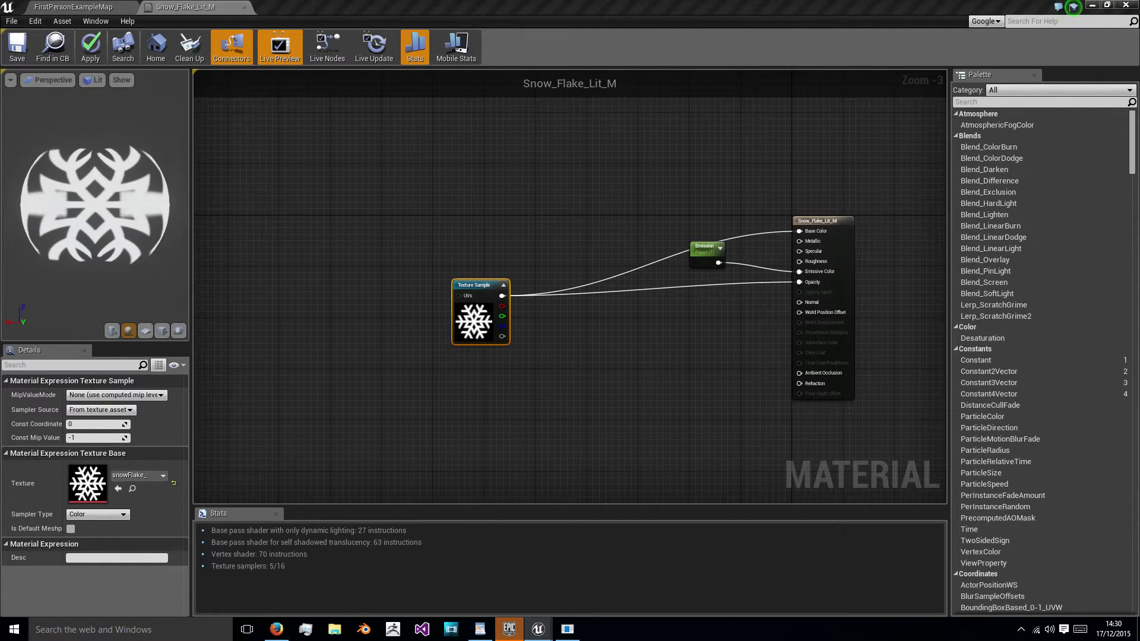
Add a ParticleSpeed node to the empty graph area beside the Texture Sample node.
{"action": "right_click_drag", "start_coordinate": [257, 278], "coordinate": [271, 269]}
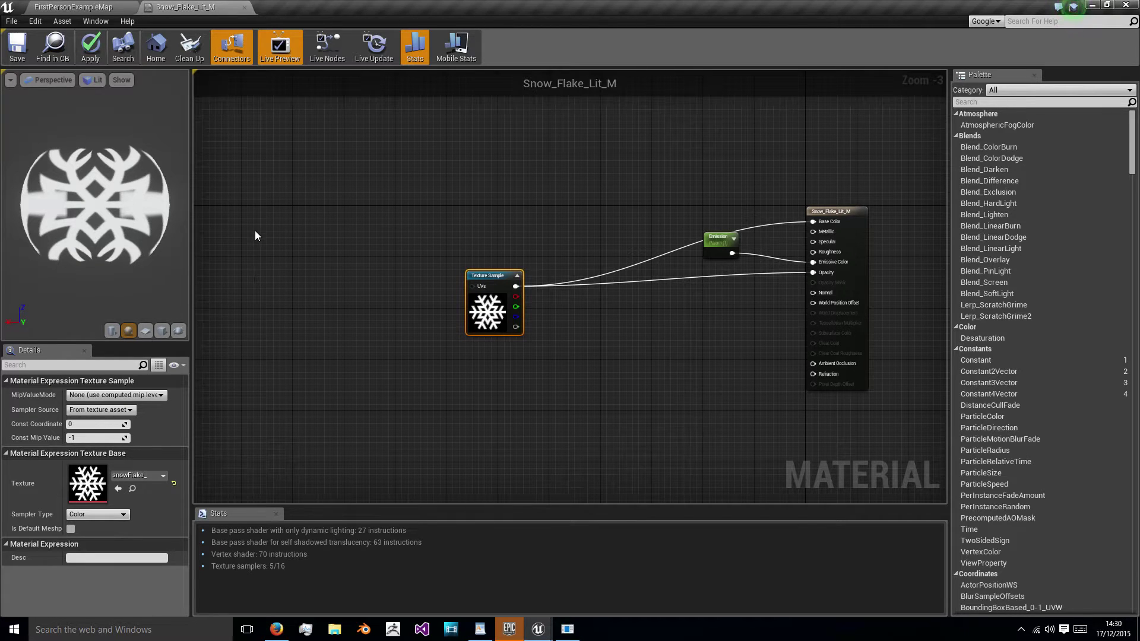
{"action": "right_click", "coordinate": [299, 276]}
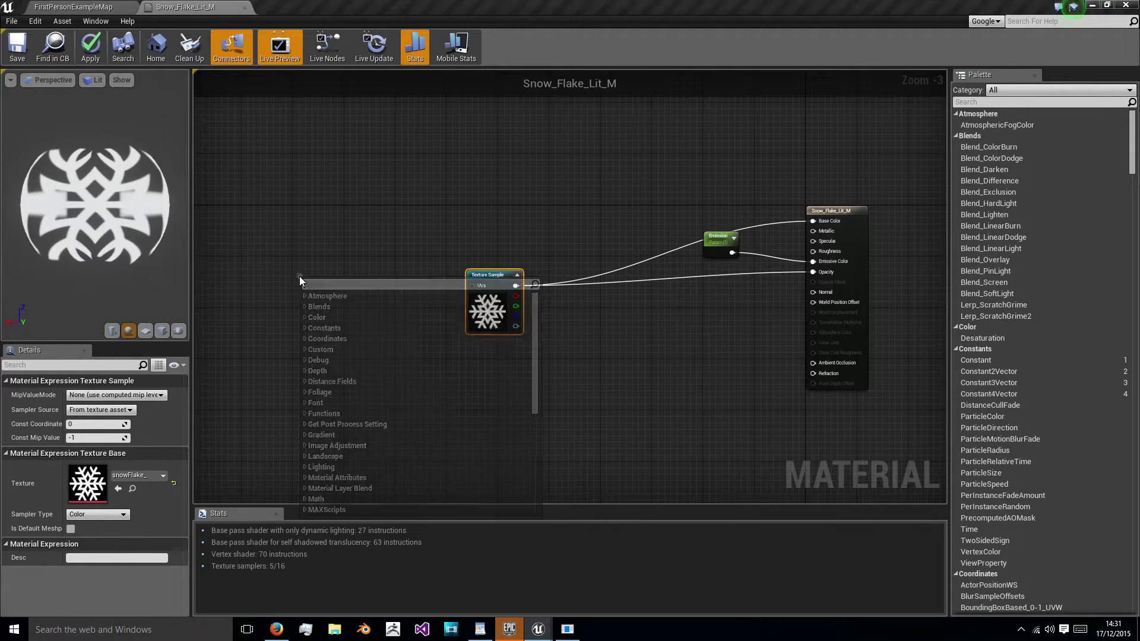
{"action": "type", "text": "particle"}
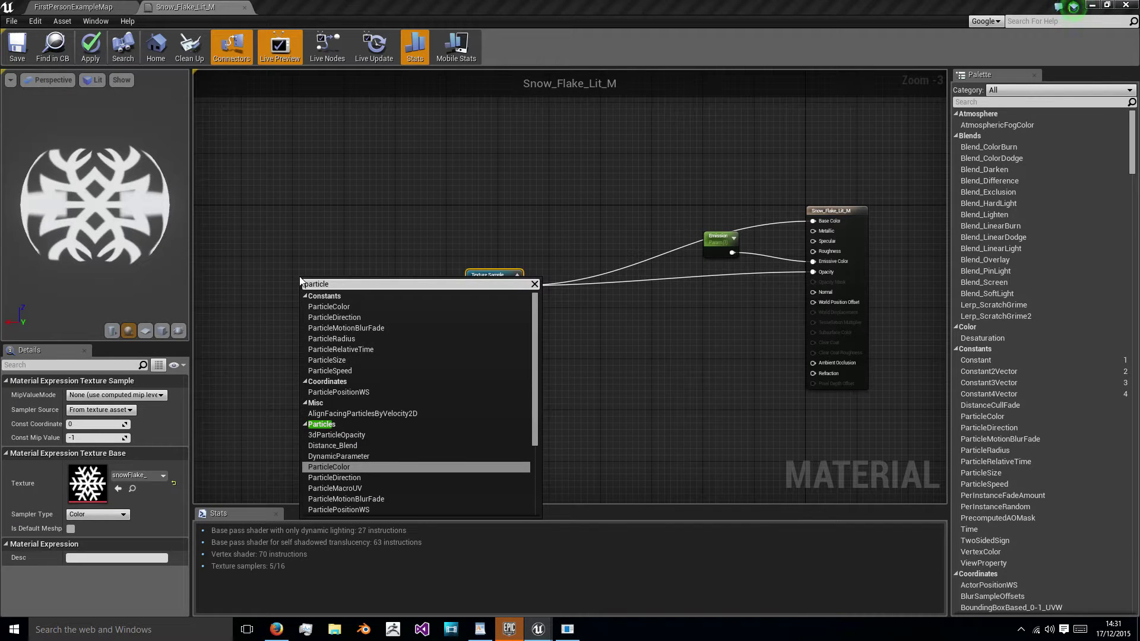
{"action": "scroll", "coordinate": [377, 386], "scroll_direction": "down", "scroll_amount": 3}
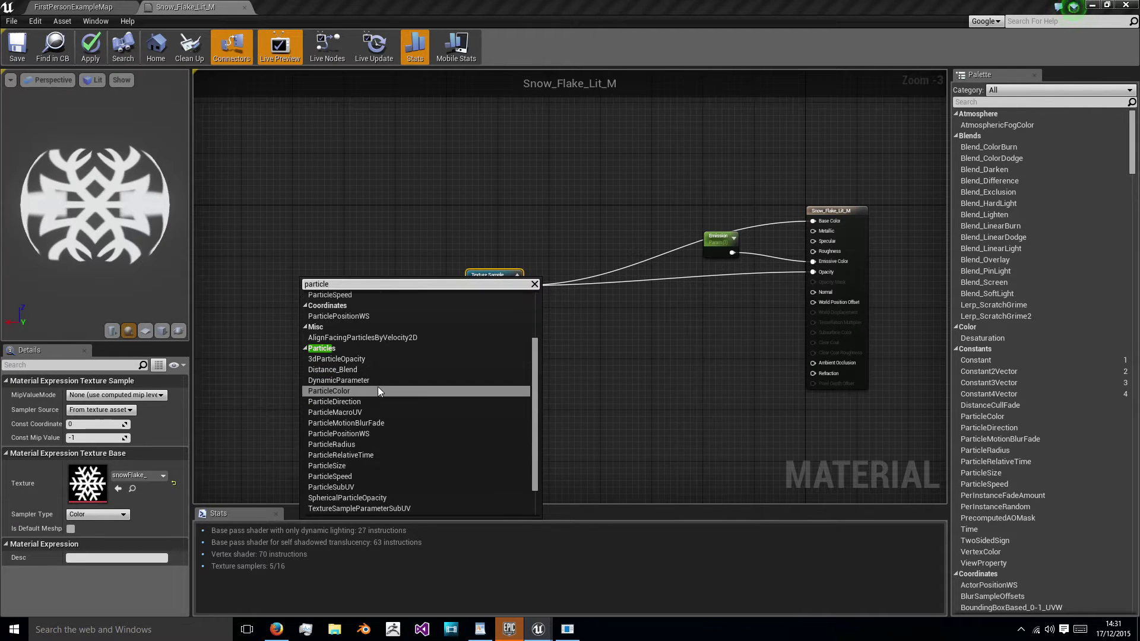
{"action": "left_click", "coordinate": [352, 476]}
Add a scalar parameter below the Particle Speed node and set its default value to 700.
{"action": "scroll", "coordinate": [323, 310], "scroll_direction": "up", "scroll_amount": 2}
{"action": "scroll", "coordinate": [481, 315], "scroll_direction": "down", "scroll_amount": 4}
{"action": "right_click_drag", "start_coordinate": [368, 334], "coordinate": [543, 334]}
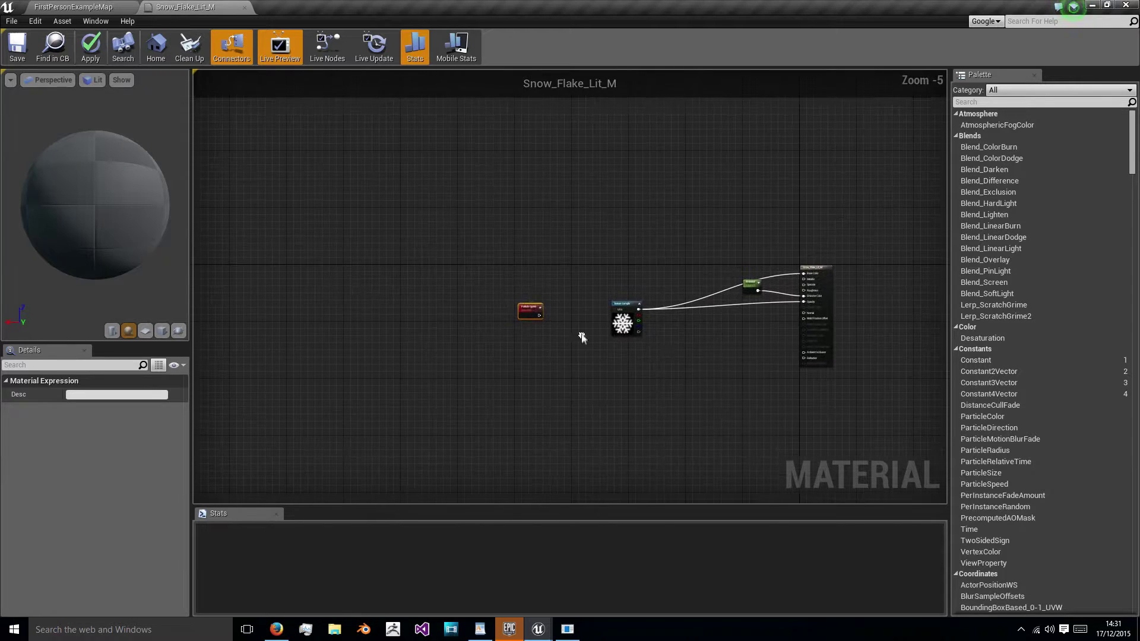
{"action": "scroll", "coordinate": [543, 297], "scroll_direction": "up", "scroll_amount": 5}
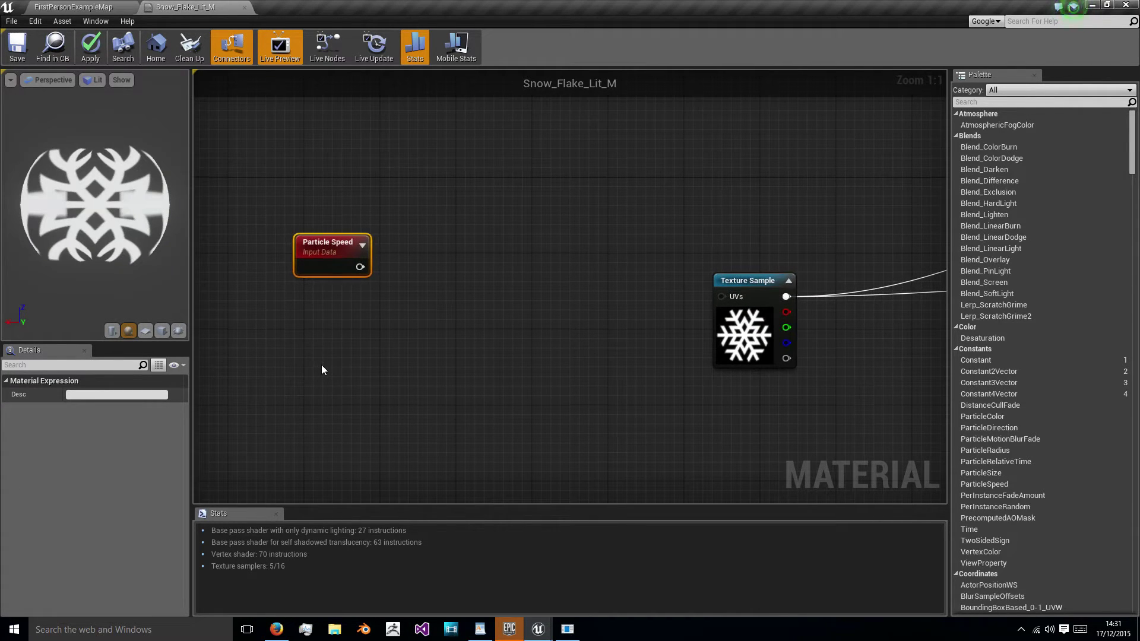
{"action": "left_click", "coordinate": [332, 342]}
{"action": "left_click_drag", "start_coordinate": [356, 349], "coordinate": [321, 313]}
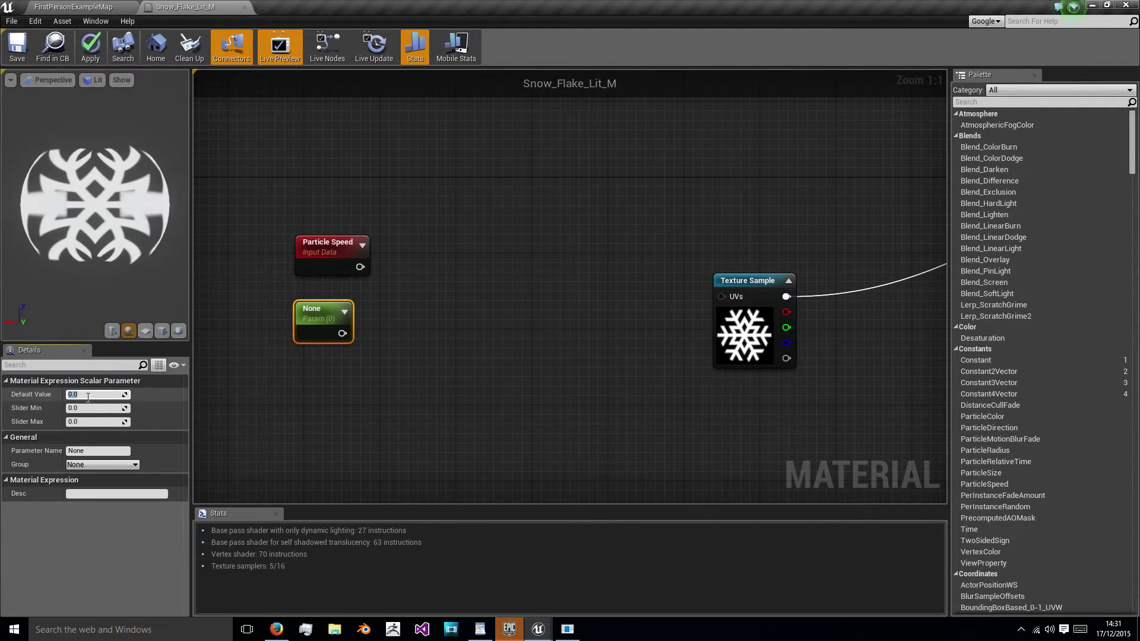
{"action": "key", "text": "Return"}
Name the new scalar parameter ParticleSysDiv.
{"action": "left_click", "coordinate": [99, 450]}
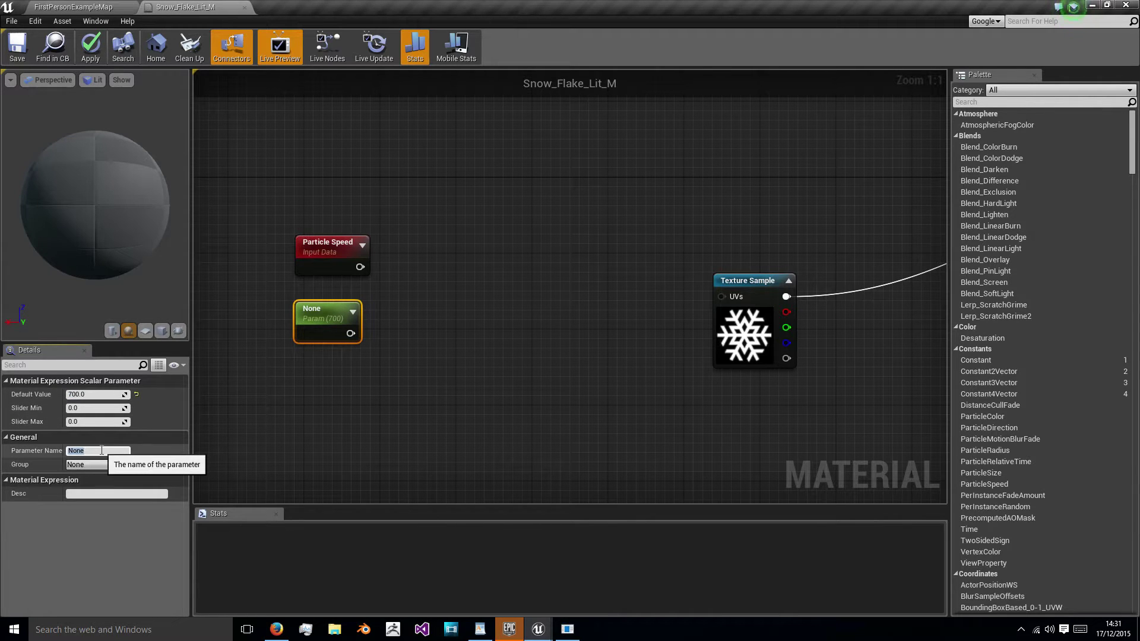
{"action": "type", "text": "ParticleSy"}
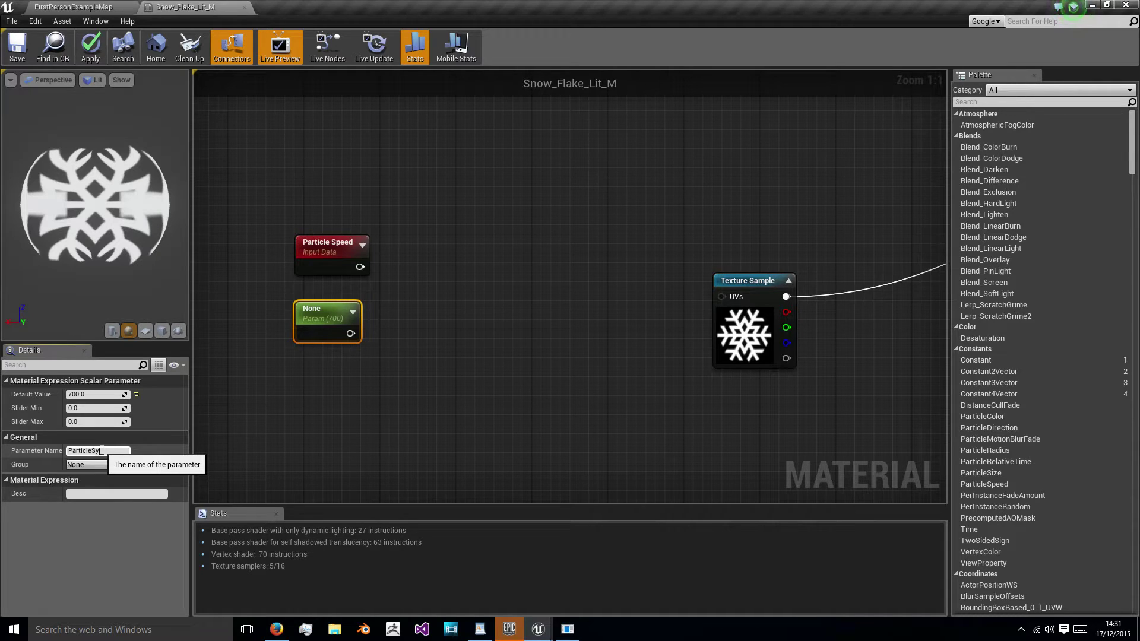
{"action": "type", "text": "sDiv"}
{"action": "key", "text": "Return"}
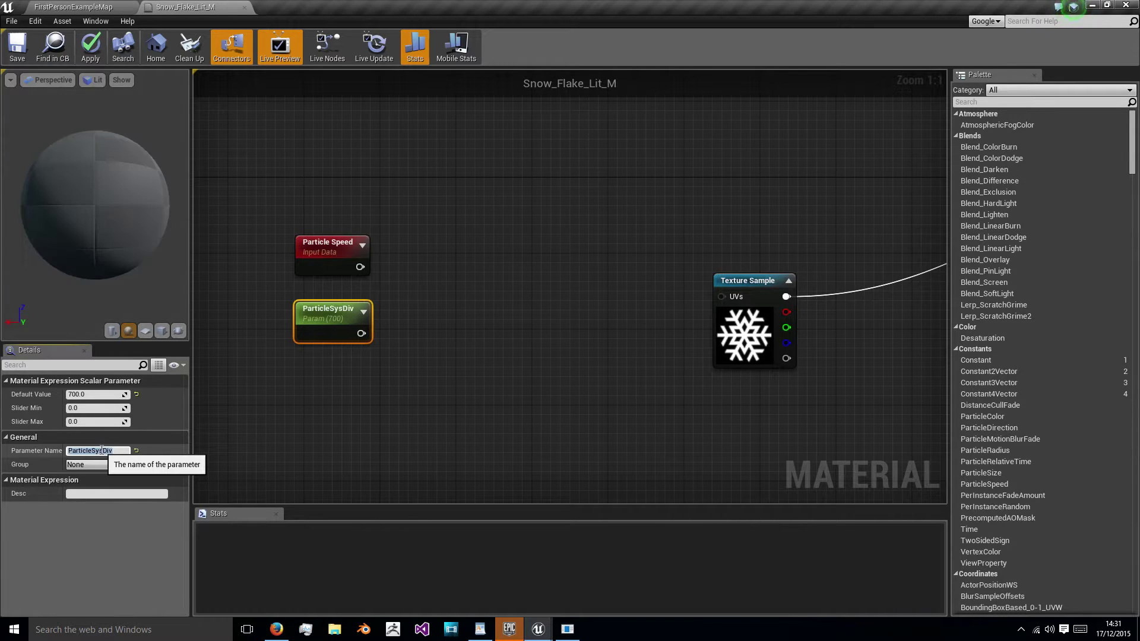
{"action": "left_click", "coordinate": [383, 311]}
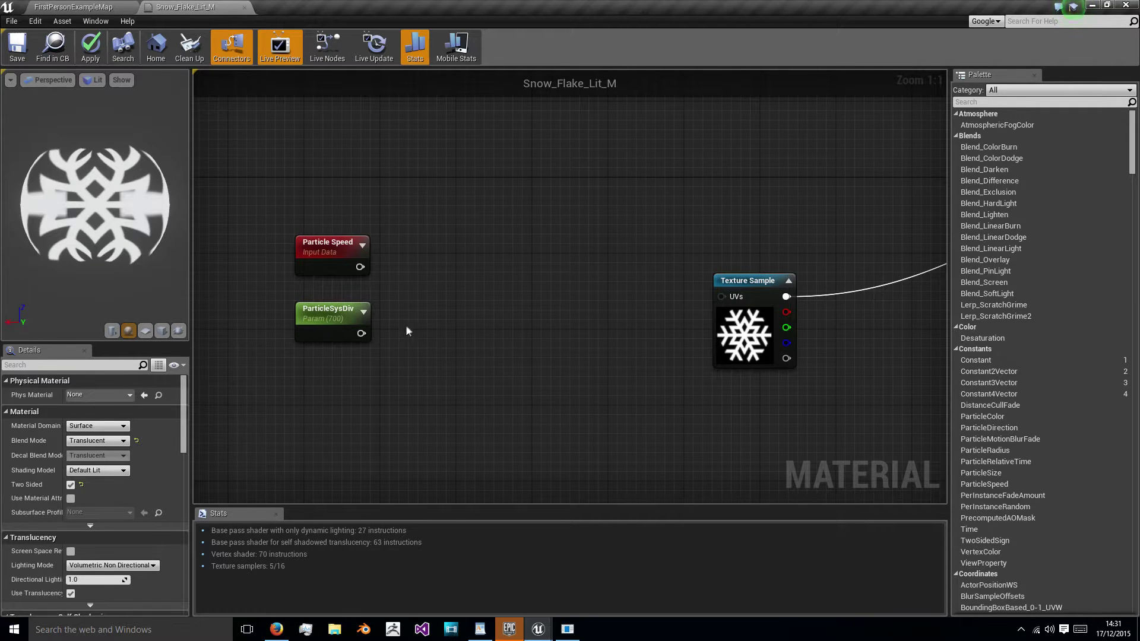
Add a Divide node and connect Particle Speed to its A input and ParticleSysDiv to its B input.
{"action": "right_click_drag", "start_coordinate": [407, 331], "coordinate": [422, 369]}
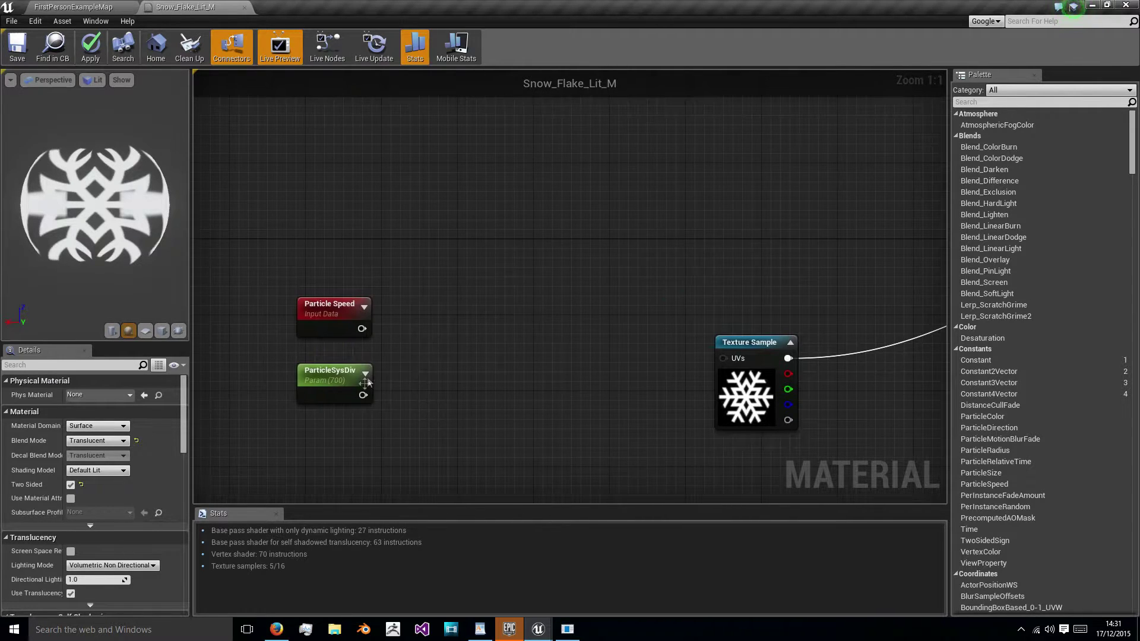
{"action": "right_click", "coordinate": [429, 378]}
{"action": "type", "text": "divid"}
{"action": "key", "text": "Return"}
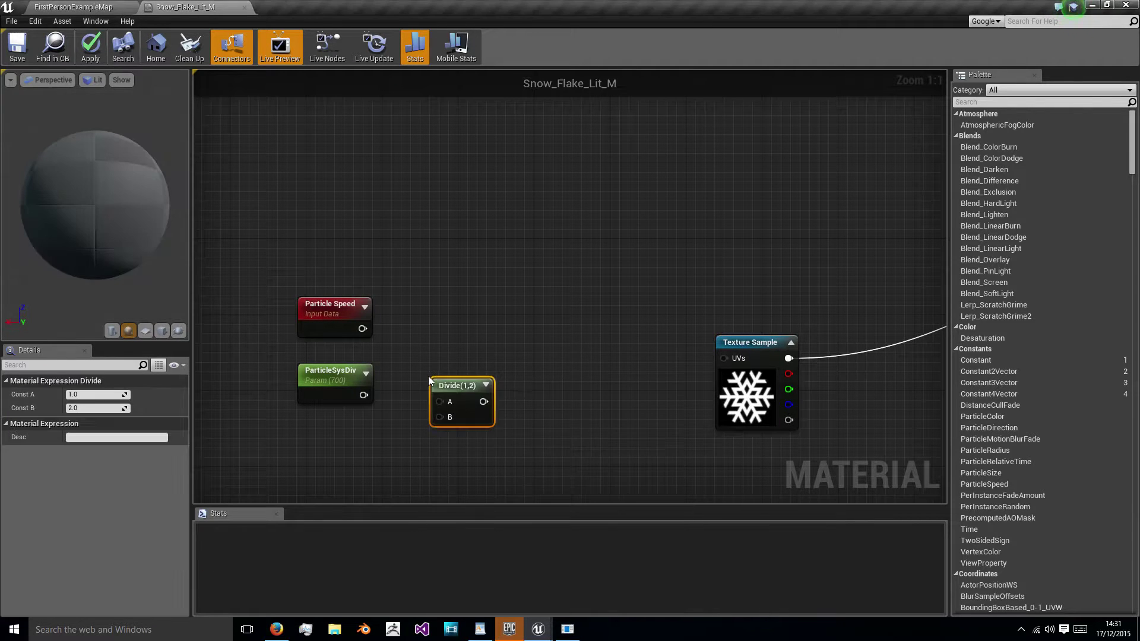
{"action": "left_click_drag", "start_coordinate": [453, 385], "coordinate": [445, 333]}
{"action": "left_click_drag", "start_coordinate": [363, 328], "coordinate": [428, 349]}
{"action": "left_click_drag", "start_coordinate": [363, 395], "coordinate": [429, 364]}
Move the Particle Speed, ParticleSysDiv and Divide nodes together, up and farther from the Texture Sample node.
{"action": "right_click_drag", "start_coordinate": [513, 382], "coordinate": [400, 372]}
{"action": "scroll", "coordinate": [400, 371], "scroll_direction": "down", "scroll_amount": 2}
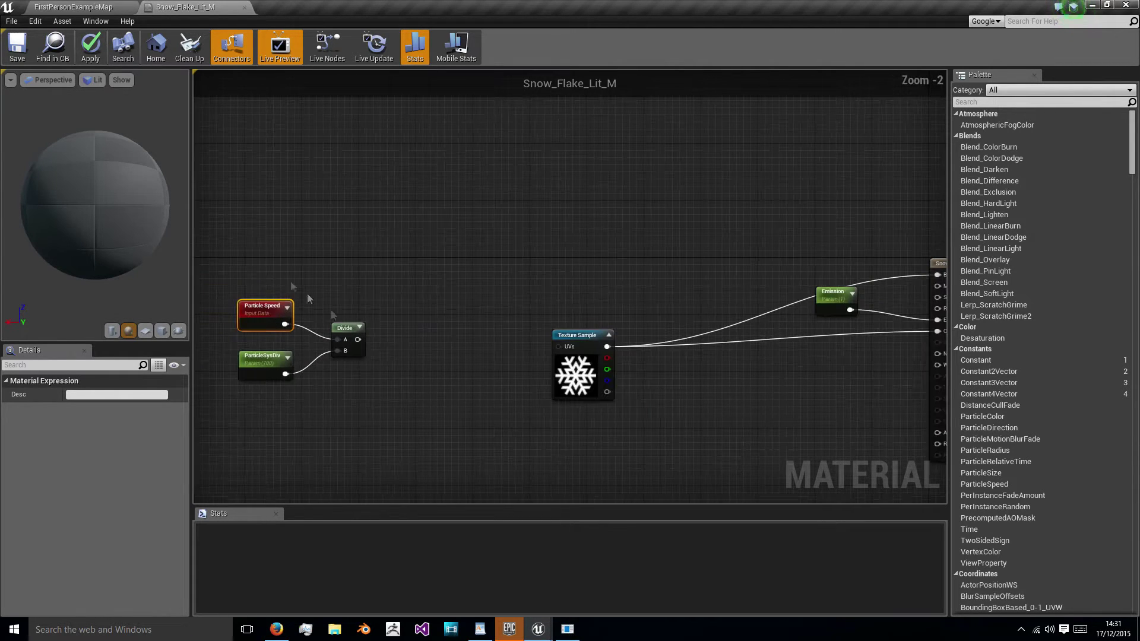
{"action": "left_click_drag", "start_coordinate": [347, 330], "coordinate": [324, 265]}
{"action": "left_click", "coordinate": [446, 265]}
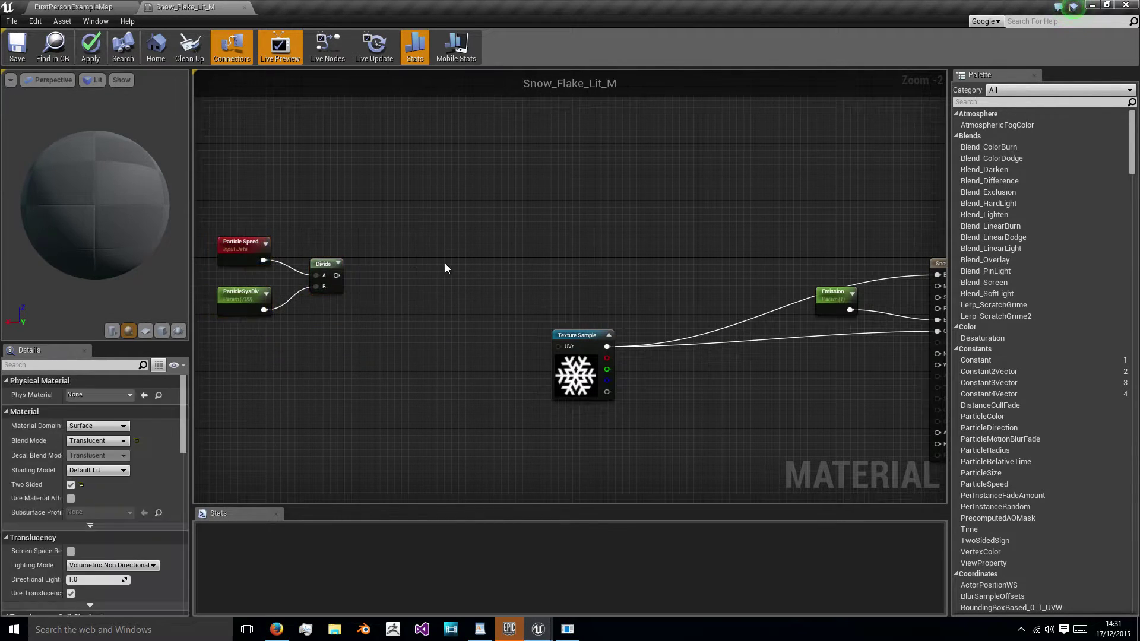
Add a Clamp node and connect the Divide node's output to its main input.
{"action": "right_click", "coordinate": [446, 266]}
{"action": "type", "text": "clamp"}
{"action": "key", "text": "Return"}
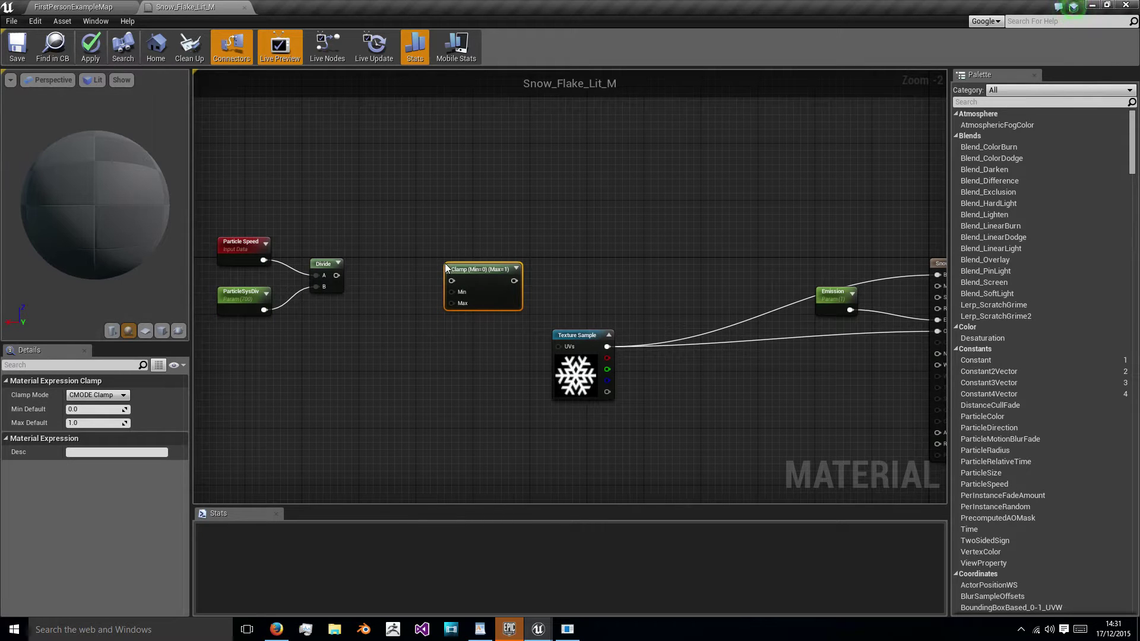
{"action": "left_click_drag", "start_coordinate": [337, 275], "coordinate": [452, 280]}
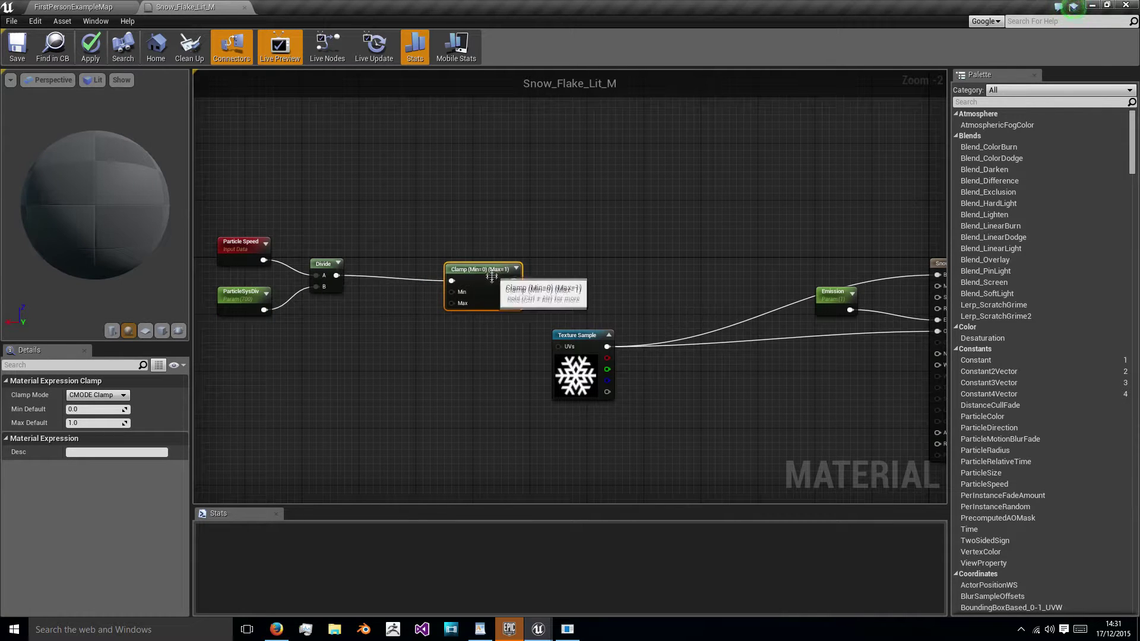
Move the Clamp node close beside the Divide node.
{"action": "right_click_drag", "start_coordinate": [488, 274], "coordinate": [361, 290]}
{"action": "scroll", "coordinate": [389, 302], "scroll_direction": "up", "scroll_amount": 2}
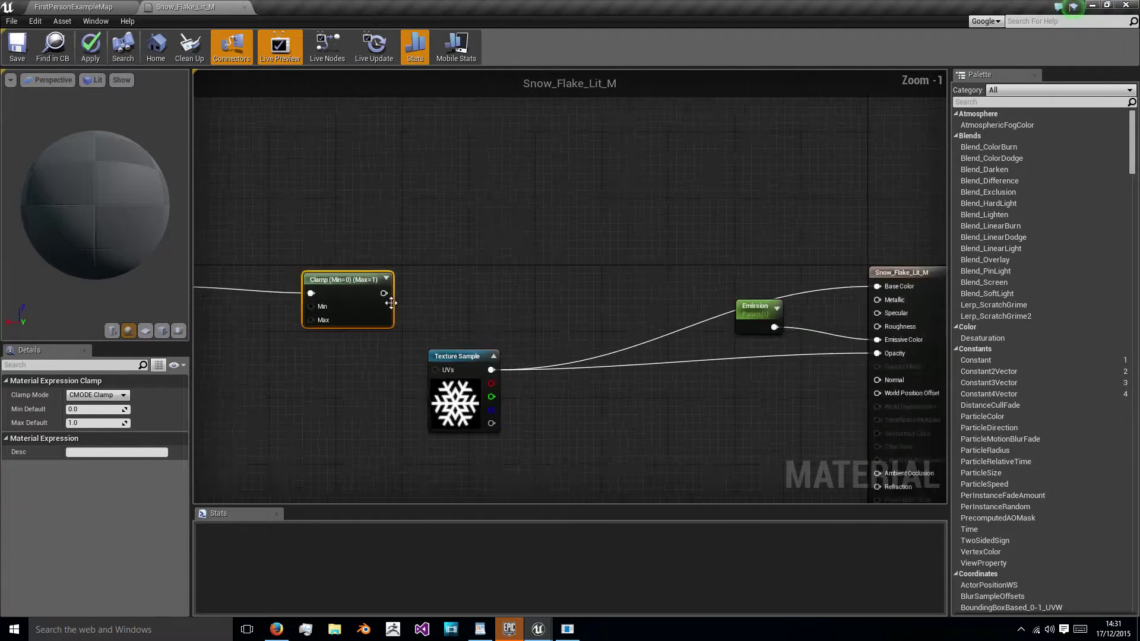
{"action": "right_click_drag", "start_coordinate": [485, 324], "coordinate": [661, 307]}
{"action": "scroll", "coordinate": [662, 307], "scroll_direction": "down", "scroll_amount": 3}
{"action": "left_click_drag", "start_coordinate": [571, 273], "coordinate": [487, 268]}
{"action": "left_click", "coordinate": [597, 281]}
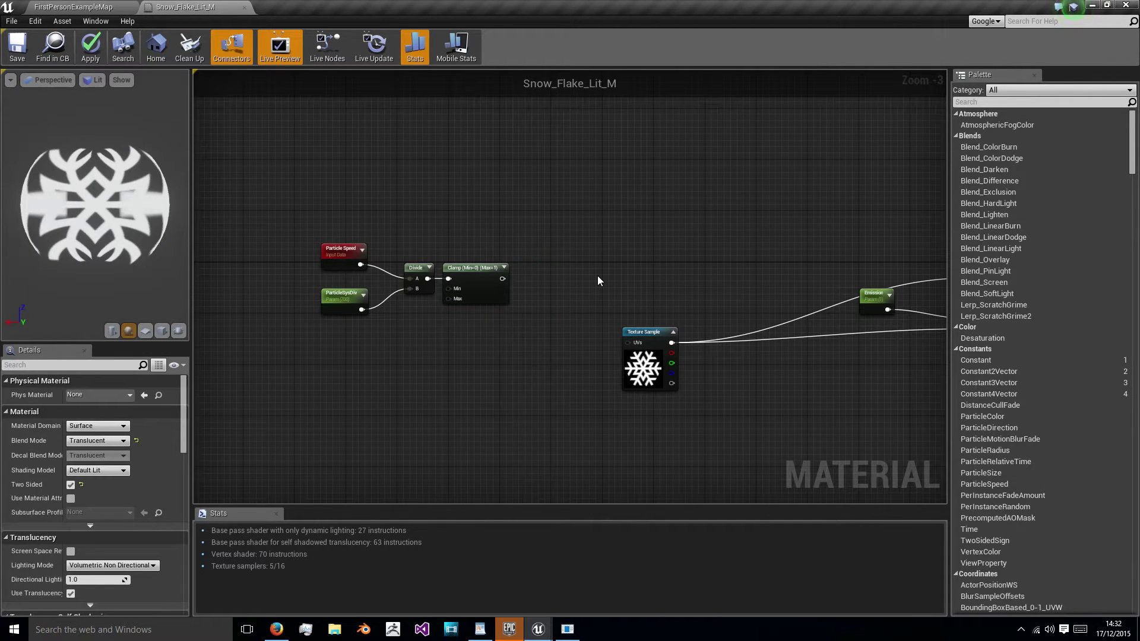
Place the Texture Sample node directly below the Clamp node.
{"action": "left_click_drag", "start_coordinate": [643, 331], "coordinate": [489, 337]}
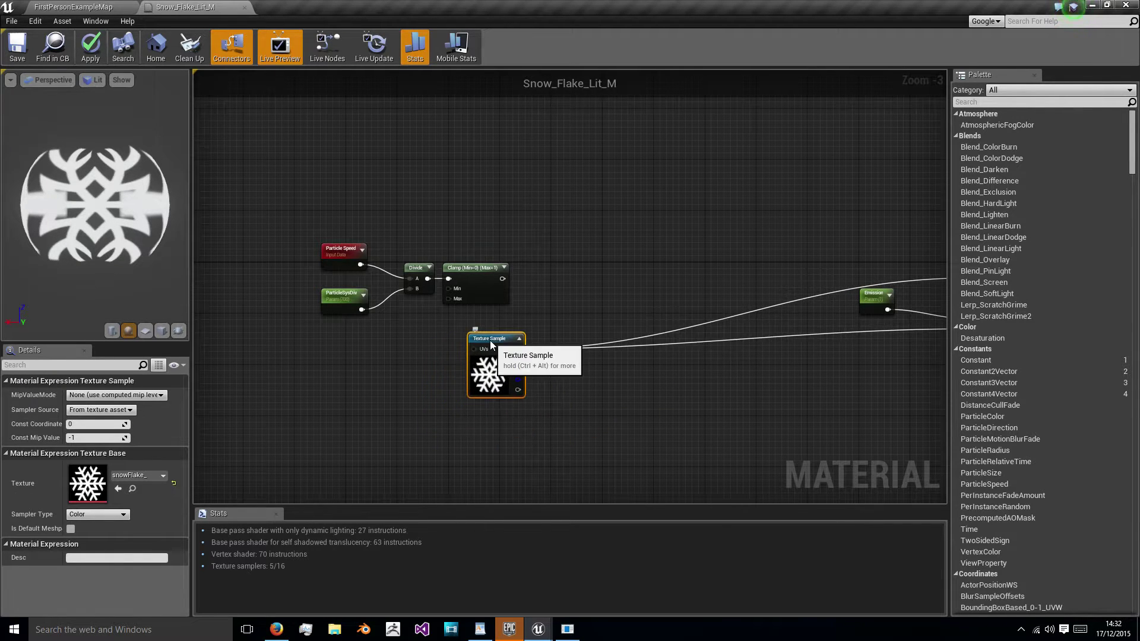
{"action": "right_click_drag", "start_coordinate": [546, 316], "coordinate": [461, 344]}
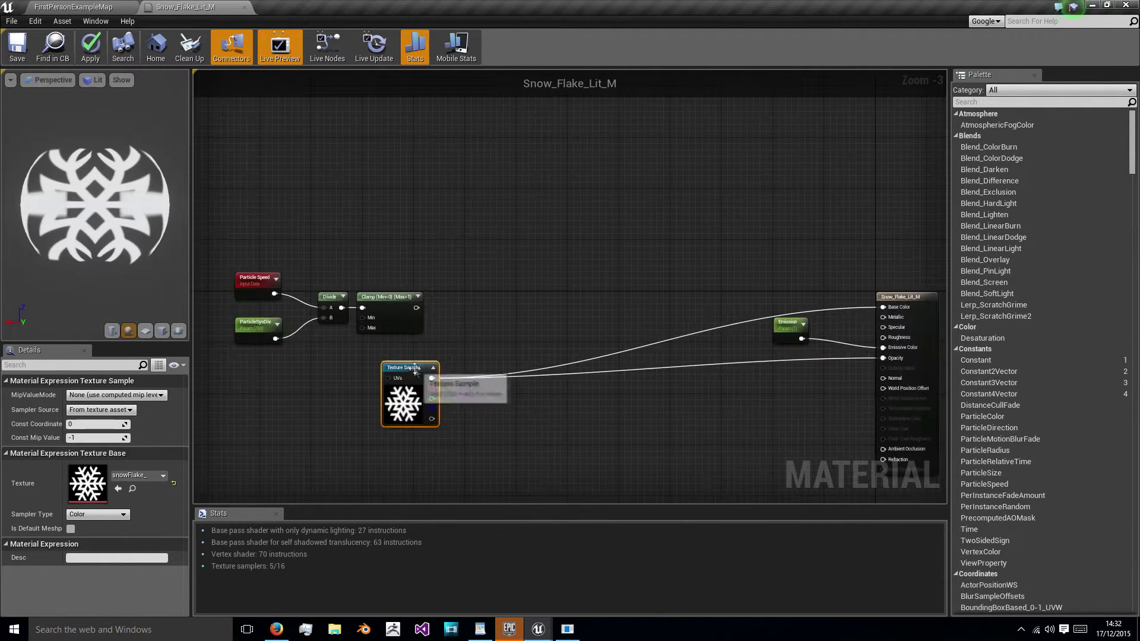
{"action": "left_click_drag", "start_coordinate": [413, 367], "coordinate": [419, 355]}
Add a LinearInterpolate node and place it to the right of the Clamp and Texture Sample nodes.
{"action": "right_click", "coordinate": [557, 419]}
{"action": "type", "text": "lerp"}
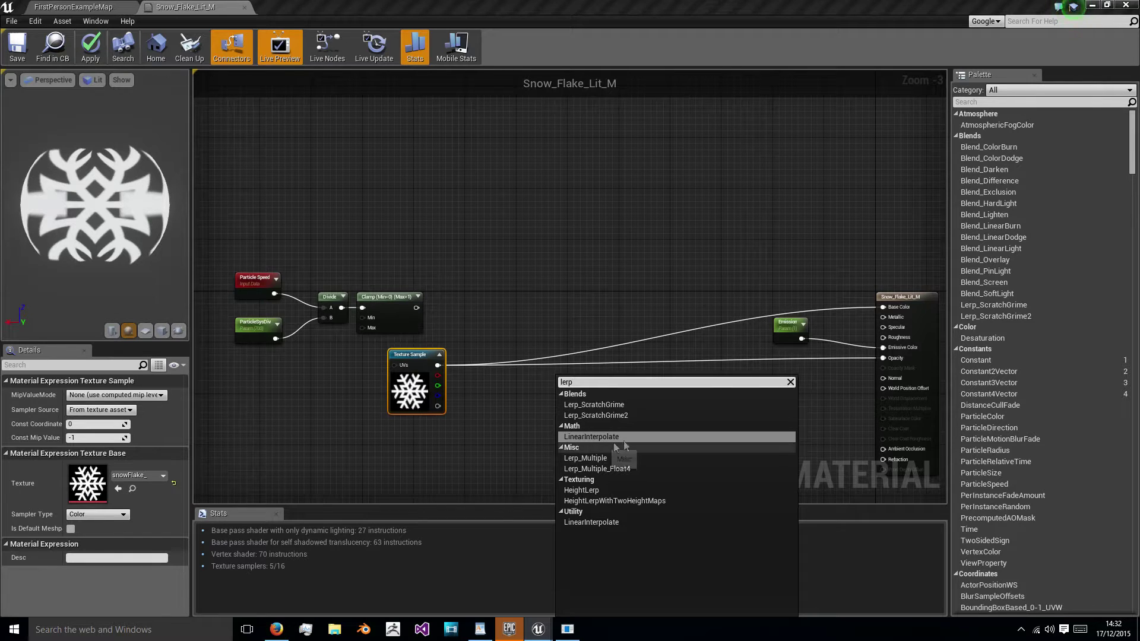
{"action": "left_click", "coordinate": [578, 436]}
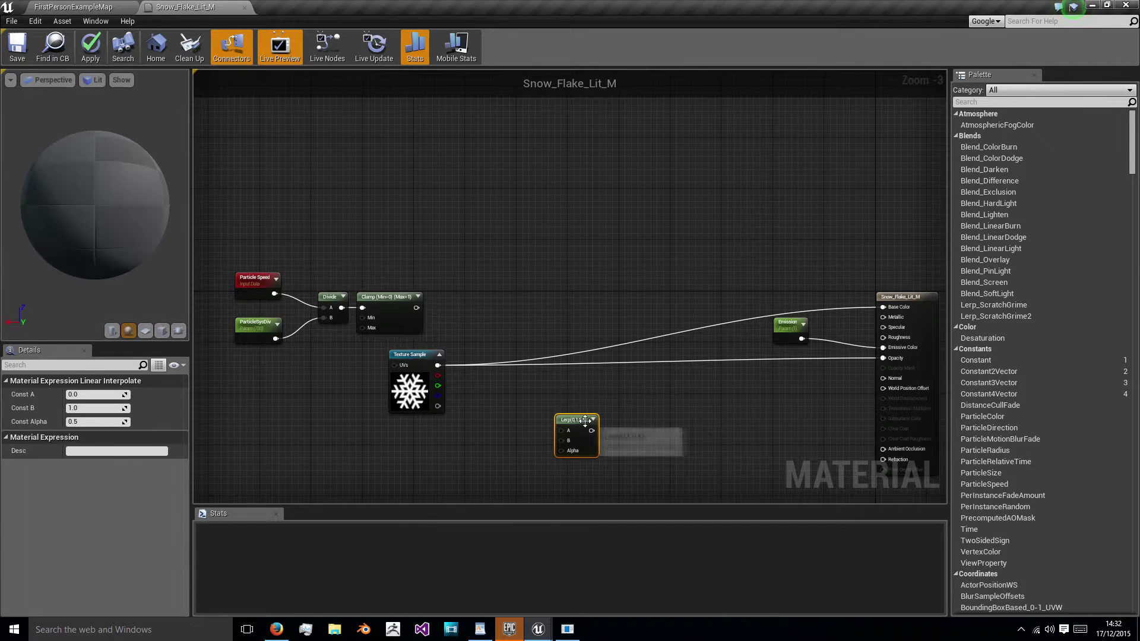
{"action": "left_click_drag", "start_coordinate": [578, 421], "coordinate": [512, 331]}
Connect the Clamp node's output to the Lerp's Alpha input and shift the Lerp down beside the Texture Sample.
{"action": "scroll", "coordinate": [446, 390], "scroll_direction": "up", "scroll_amount": 3}
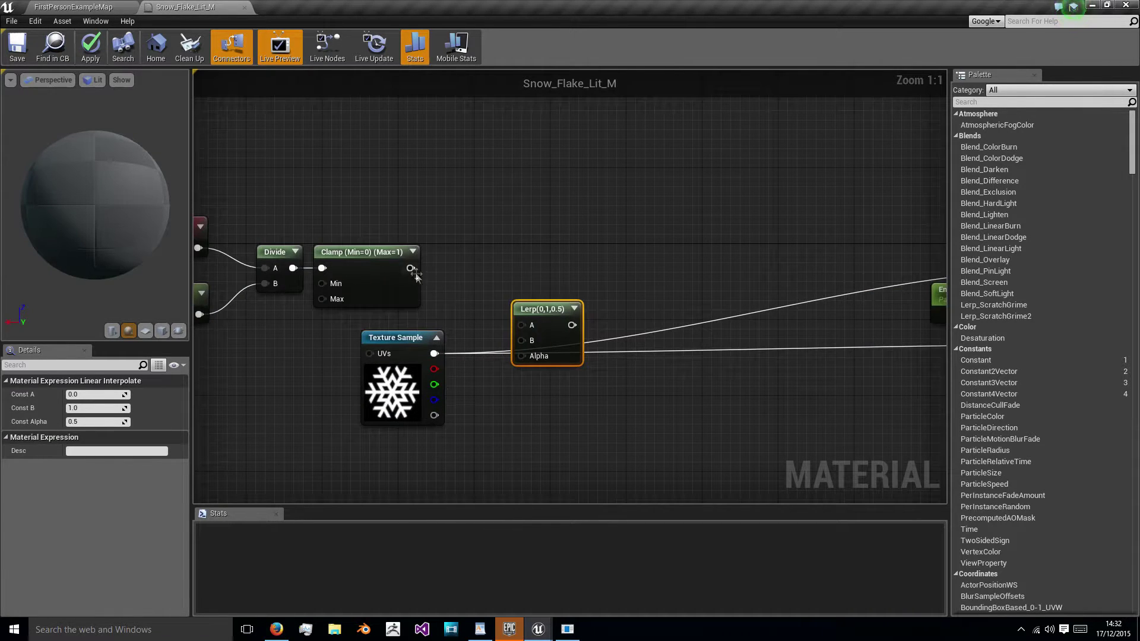
{"action": "left_click_drag", "start_coordinate": [410, 268], "coordinate": [523, 356]}
{"action": "left_click_drag", "start_coordinate": [537, 310], "coordinate": [539, 369]}
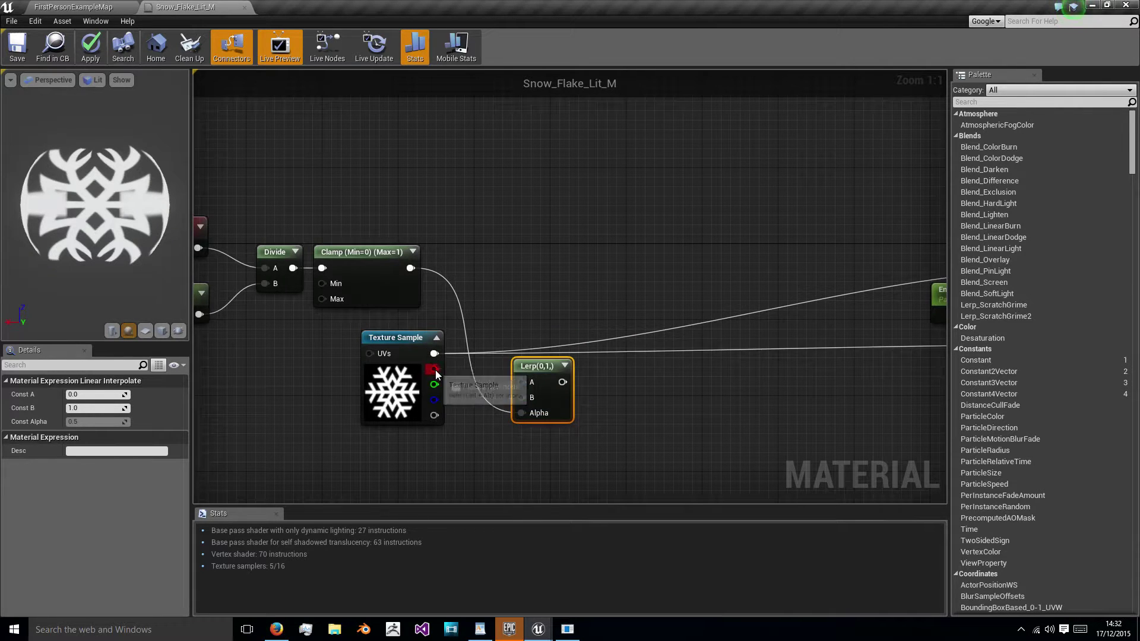
Connect the Texture Sample's red output to Lerp A and its green output to Lerp B, moving the Lerp below the texture node.
{"action": "left_click_drag", "start_coordinate": [435, 372], "coordinate": [522, 381]}
{"action": "mouse_move", "coordinate": [434, 379]}
{"action": "left_mouse_down"}
{"action": "mouse_move", "coordinate": [472, 389]}
{"action": "mouse_move", "coordinate": [431, 378]}
{"action": "mouse_move", "coordinate": [397, 343]}
{"action": "mouse_move", "coordinate": [425, 385]}
{"action": "left_mouse_up"}
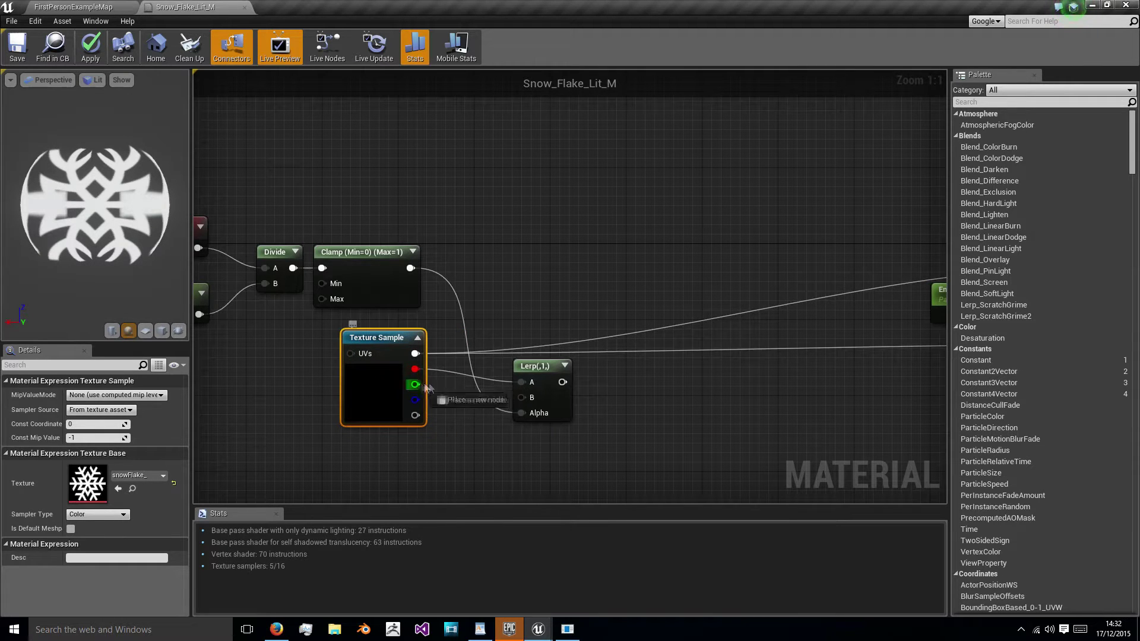
{"action": "left_click_drag", "start_coordinate": [526, 401], "coordinate": [535, 377]}
{"action": "right_click_drag", "start_coordinate": [619, 396], "coordinate": [621, 223]}
{"action": "scroll", "coordinate": [399, 356], "scroll_direction": "down", "scroll_amount": 1}
{"action": "left_click_drag", "start_coordinate": [537, 246], "coordinate": [530, 303]}
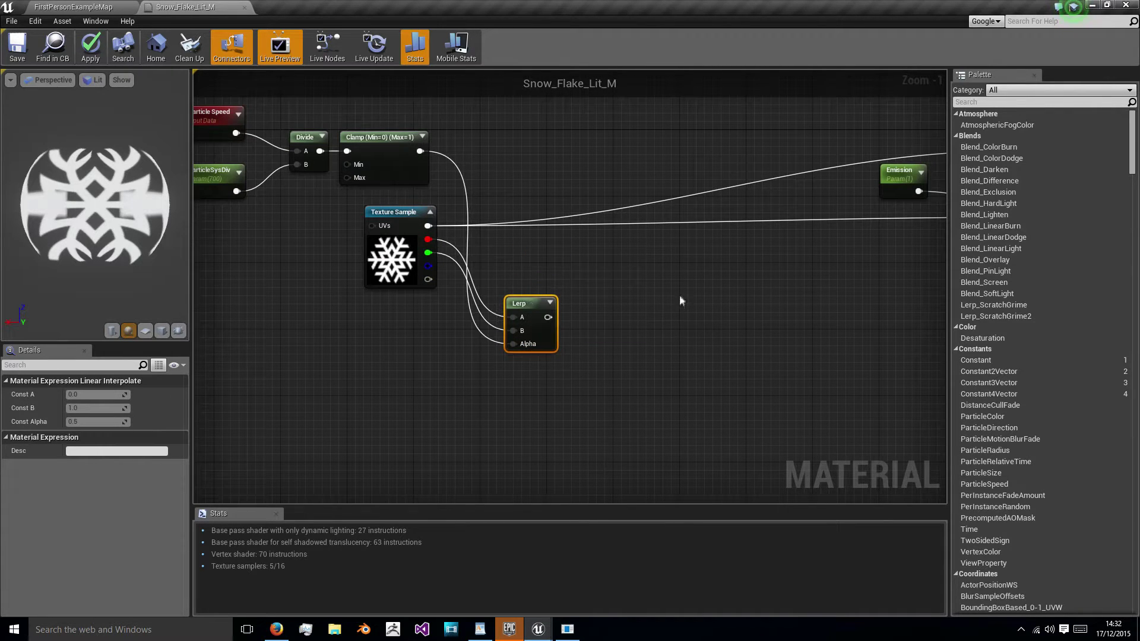
Add two Multiply nodes to the right of the Lerp, one above the other.
{"action": "key", "text": "m"}
{"action": "left_click", "coordinate": [683, 251]}
{"action": "key", "text": "m"}
{"action": "left_click", "coordinate": [702, 384]}
{"action": "right_click_drag", "start_coordinate": [707, 338], "coordinate": [637, 302]}
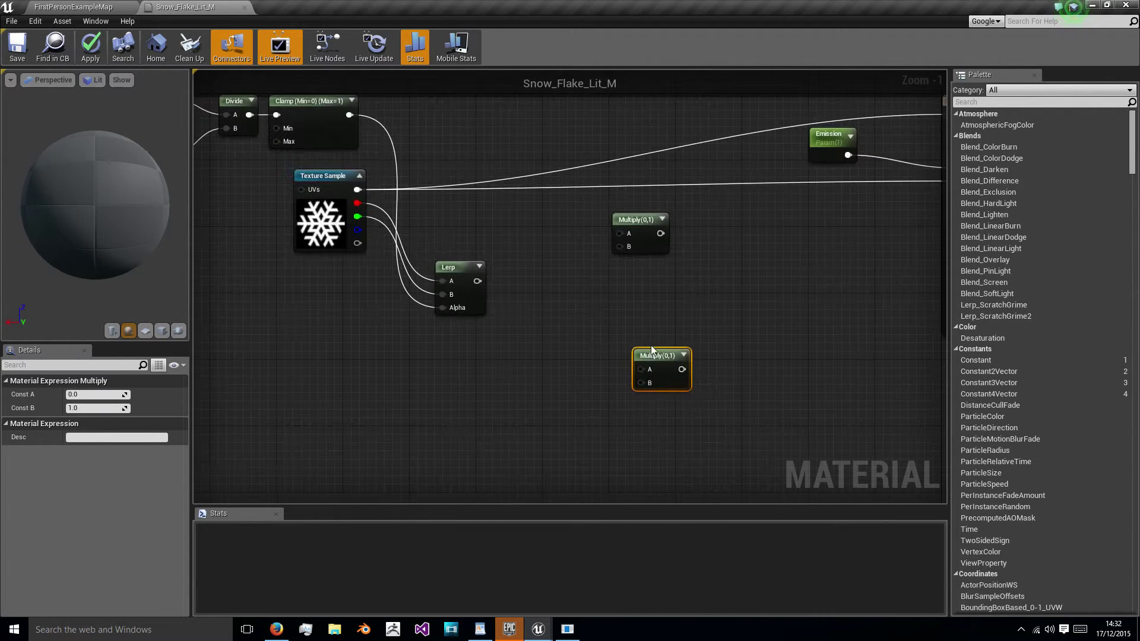
{"action": "left_click_drag", "start_coordinate": [653, 354], "coordinate": [638, 332]}
Connect the Lerp output to the lower Multiply's A and the upper Multiply's B, then move the Lerp slightly down.
{"action": "left_click_drag", "start_coordinate": [478, 281], "coordinate": [628, 358]}
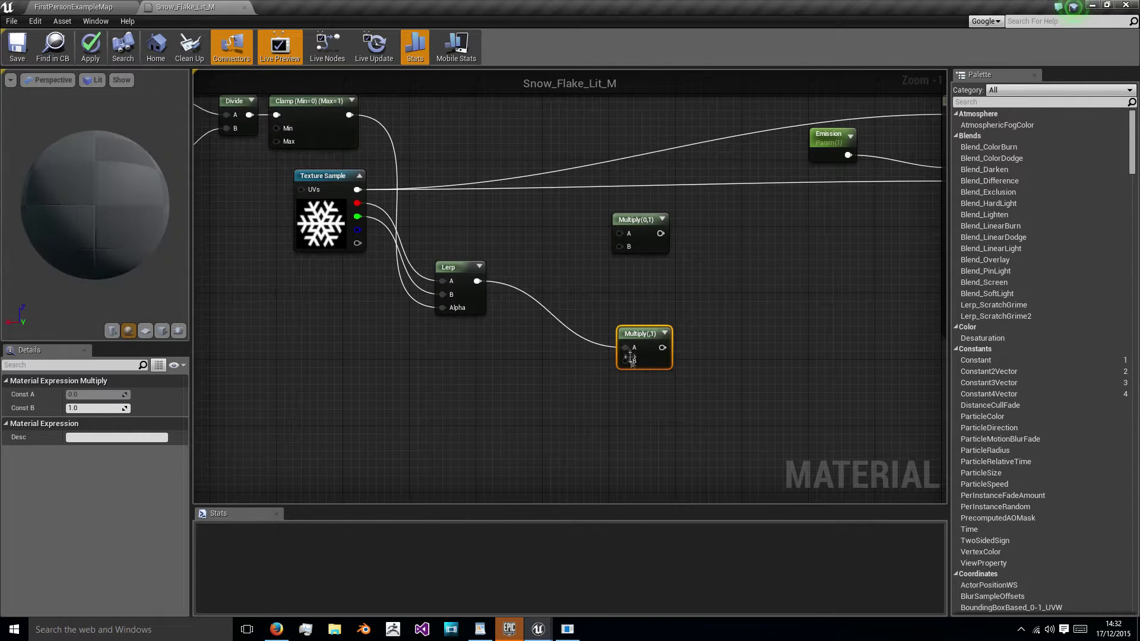
{"action": "left_click_drag", "start_coordinate": [495, 288], "coordinate": [620, 246]}
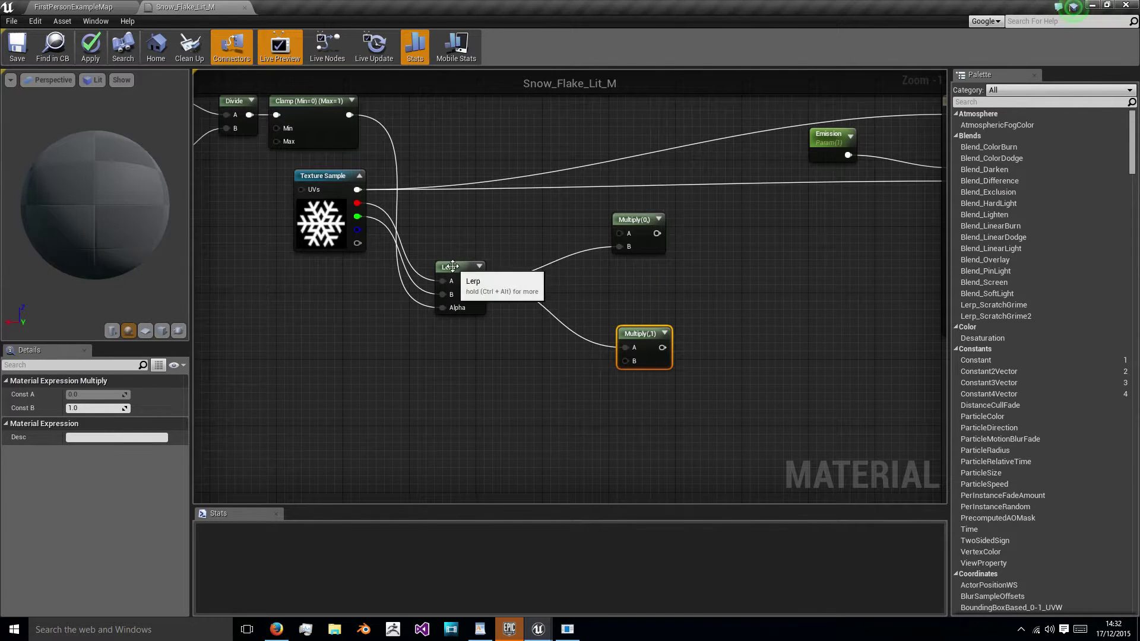
{"action": "left_click_drag", "start_coordinate": [457, 267], "coordinate": [457, 284]}
{"action": "left_click", "coordinate": [486, 252]}
Add a ParticleMotionBlurFade node feeding input A of the upper Multiply and place it above the Lerp.
{"action": "right_click_drag", "start_coordinate": [486, 252], "coordinate": [535, 330]}
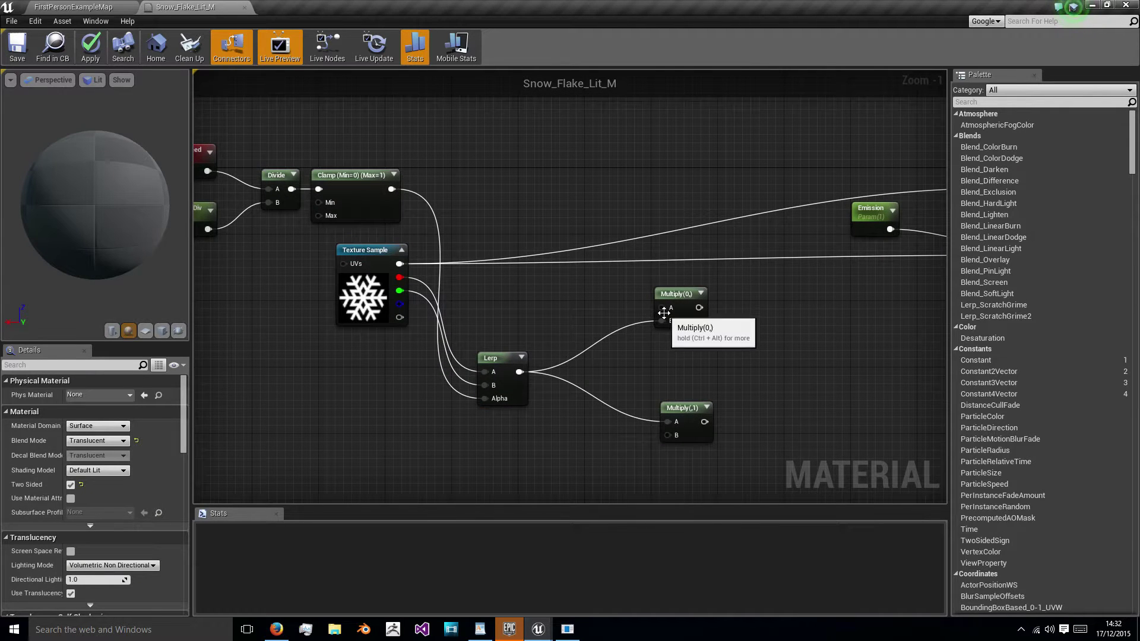
{"action": "left_click_drag", "start_coordinate": [664, 313], "coordinate": [545, 304]}
{"action": "type", "text": "pa"}
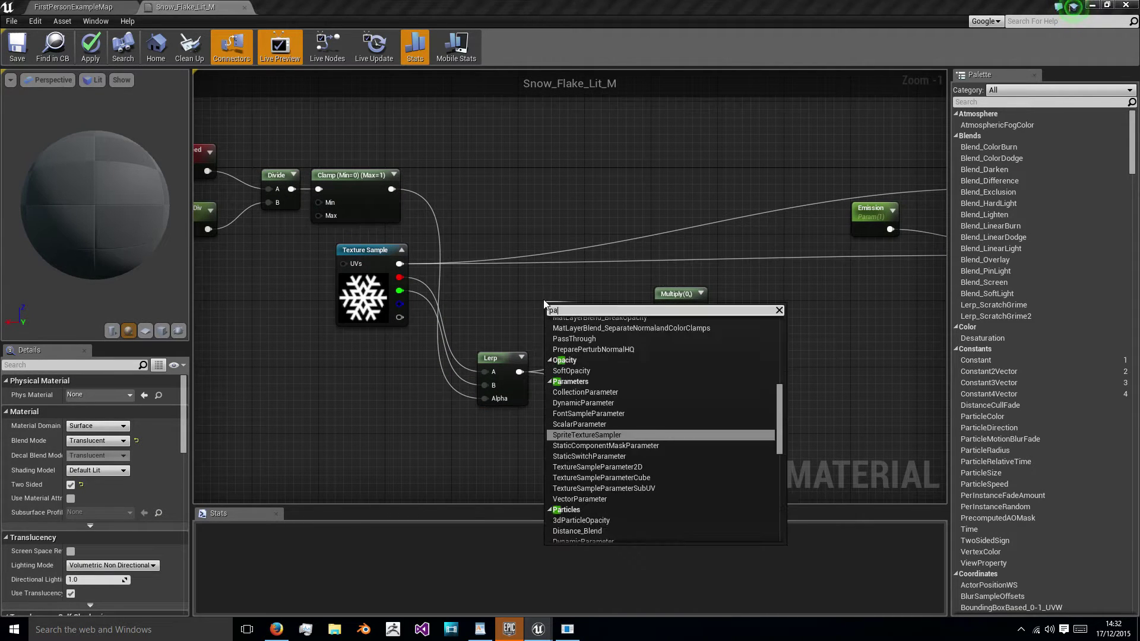
{"action": "type", "text": "rticle moti"}
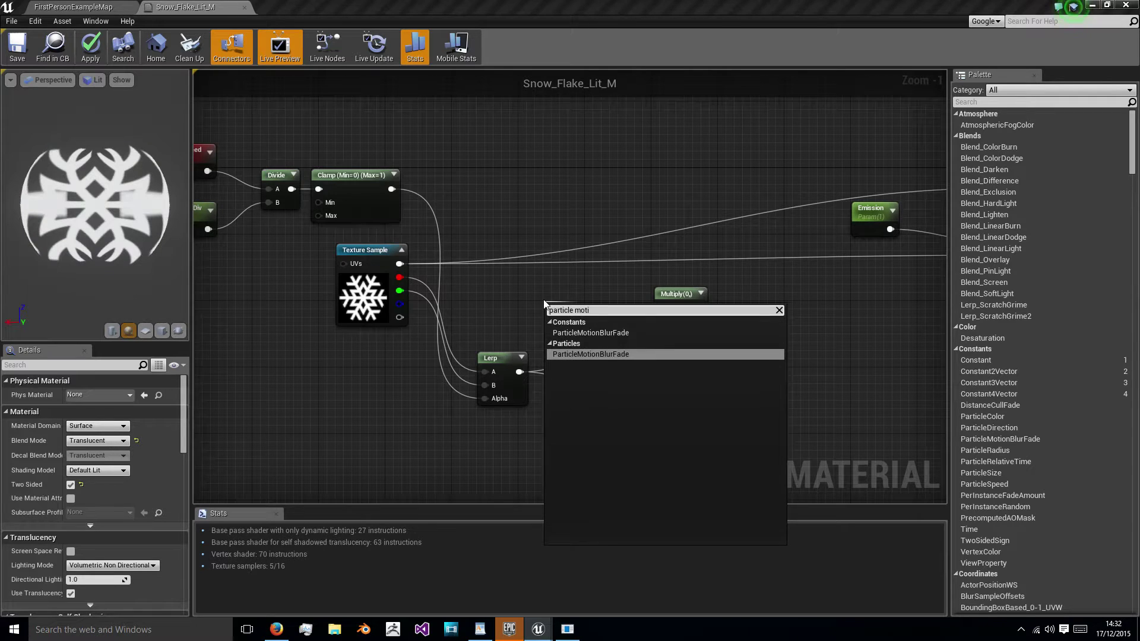
{"action": "left_click", "coordinate": [571, 353]}
{"action": "left_click_drag", "start_coordinate": [580, 315], "coordinate": [524, 288]}
Add a second LinearInterpolate node feeding input B of the lower Multiply and place it below and left of that Multiply.
{"action": "right_click_drag", "start_coordinate": [579, 358], "coordinate": [533, 295]}
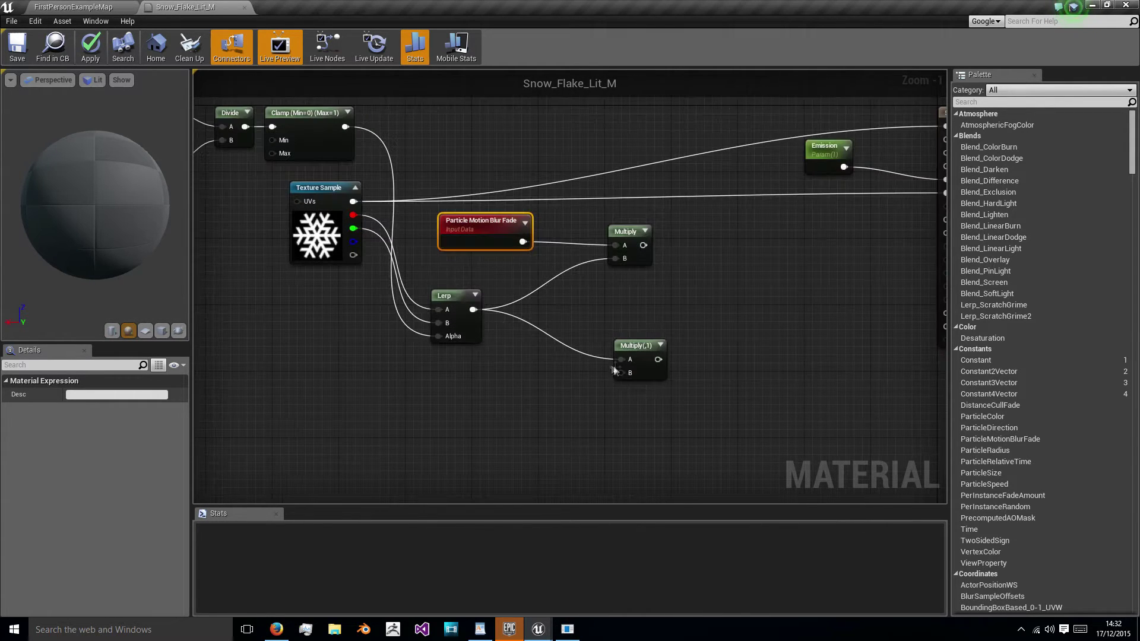
{"action": "right_click_drag", "start_coordinate": [568, 392], "coordinate": [546, 381]}
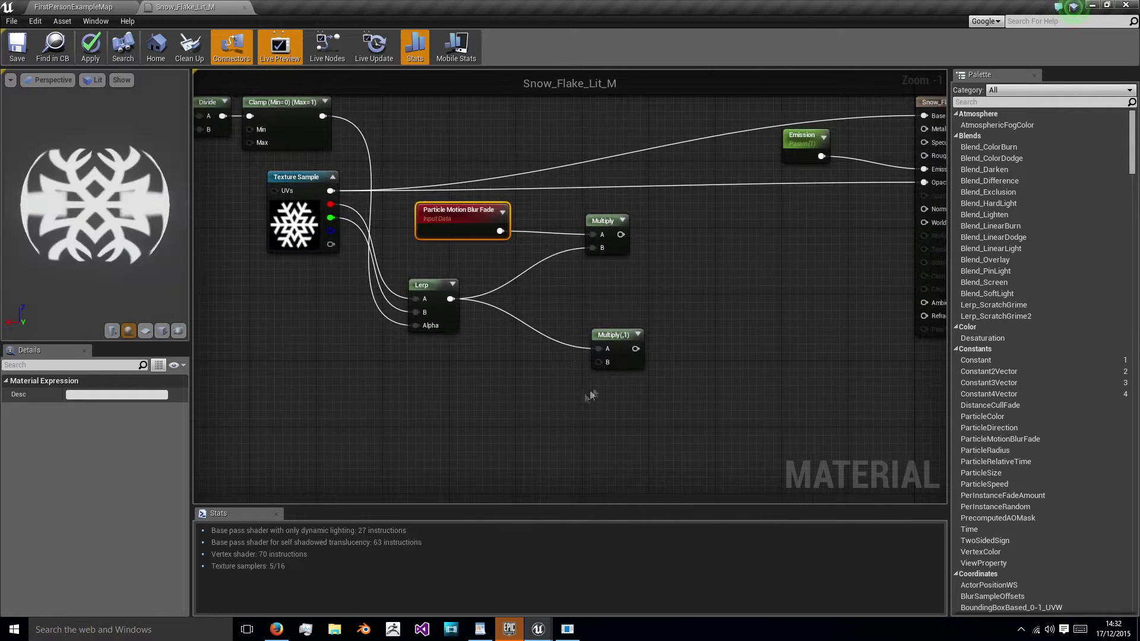
{"action": "left_click_drag", "start_coordinate": [598, 363], "coordinate": [510, 360]}
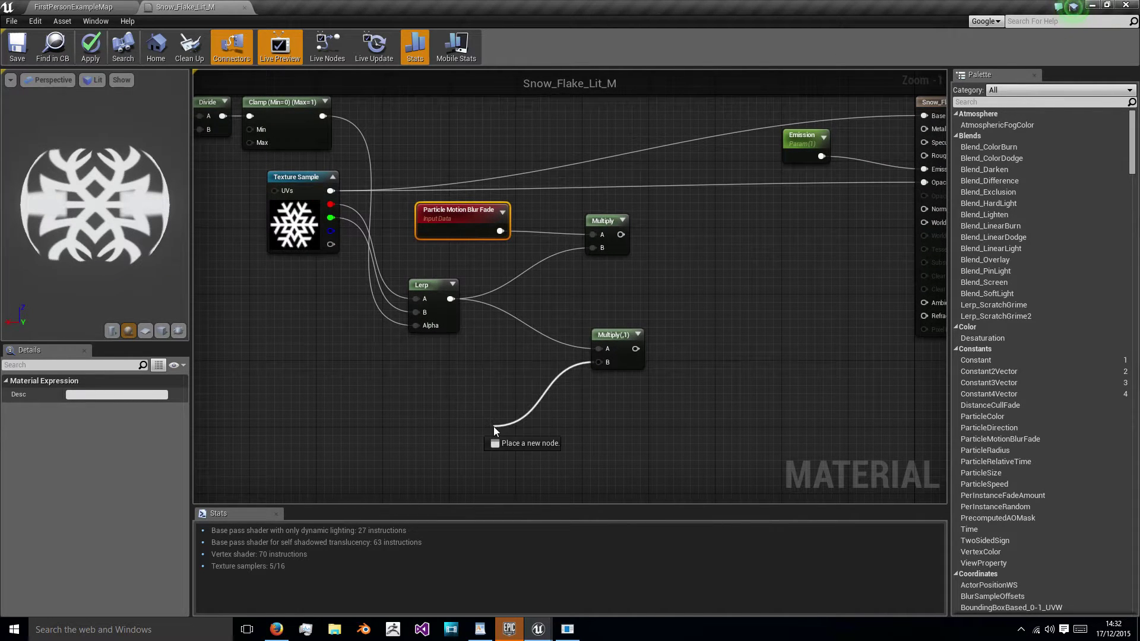
{"action": "left_click_drag", "start_coordinate": [493, 426], "coordinate": [493, 425]}
{"action": "type", "text": "lerp"}
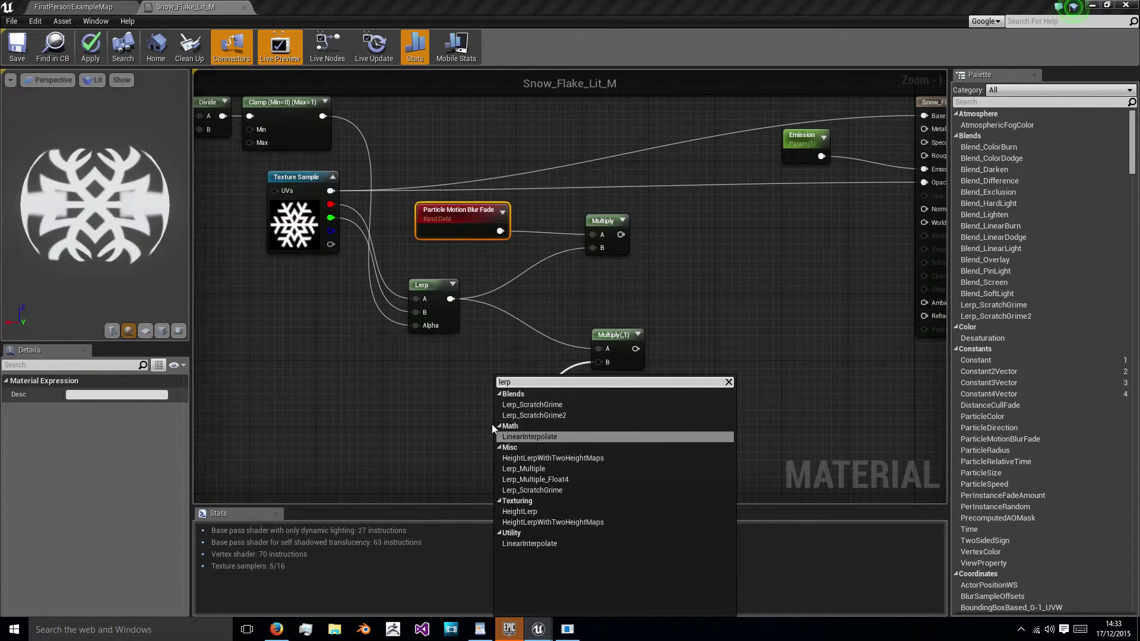
{"action": "key", "text": "Return"}
{"action": "left_click_drag", "start_coordinate": [519, 431], "coordinate": [516, 399]}
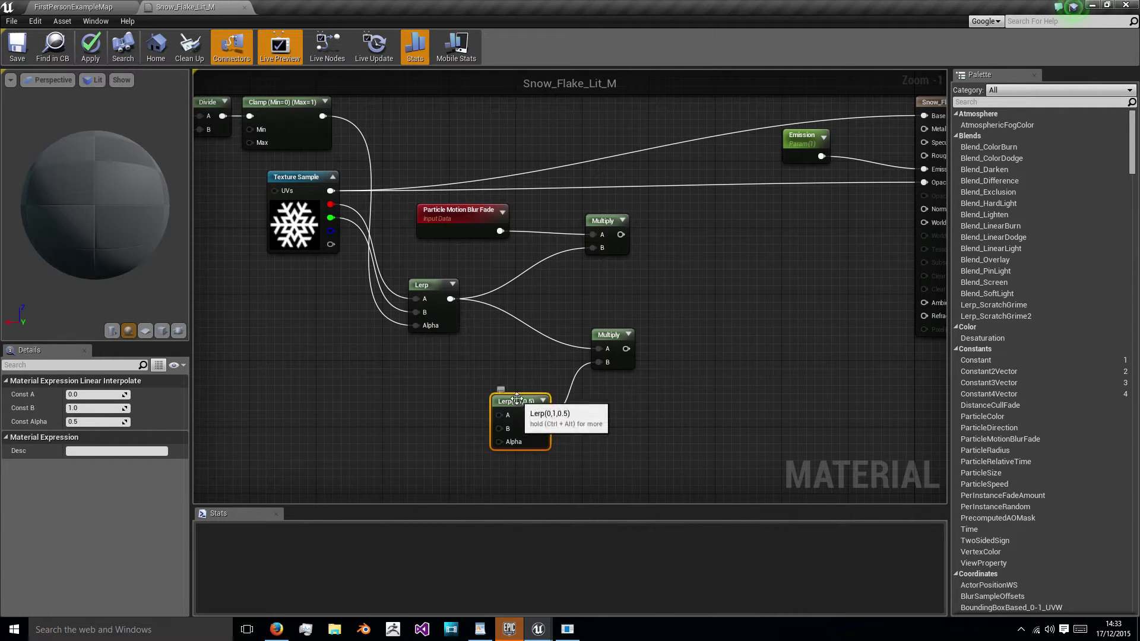
Set the second Lerp's Const A to 1 and Const B to 0.
{"action": "left_click", "coordinate": [84, 393]}
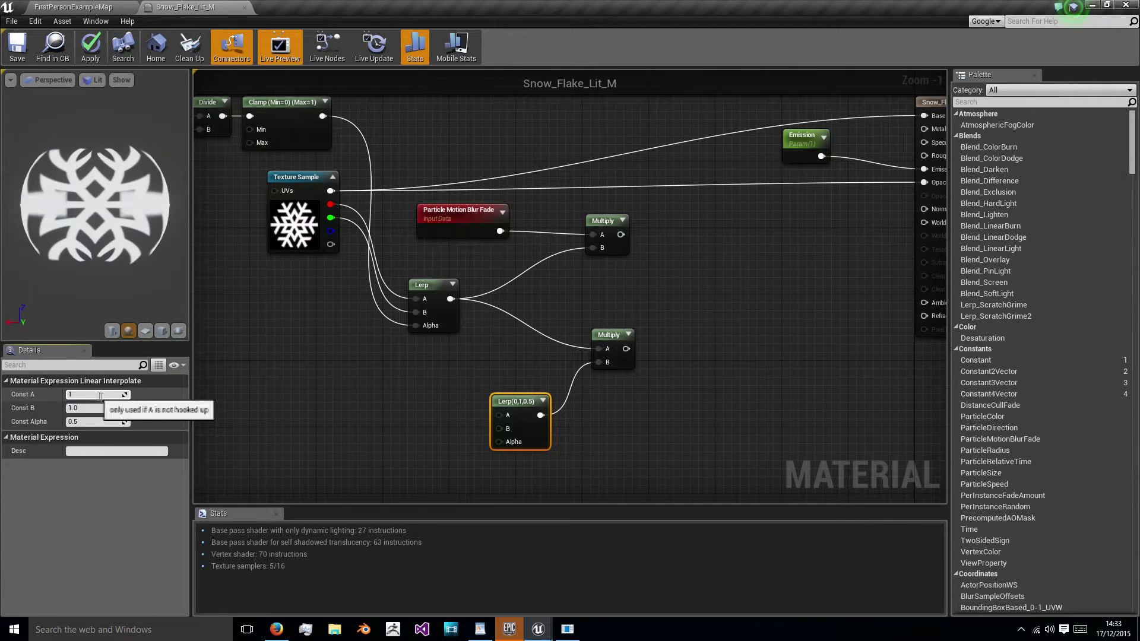
{"action": "key", "text": "Return"}
{"action": "left_click", "coordinate": [101, 408]}
{"action": "type", "text": "0"}
{"action": "key", "text": "Return"}
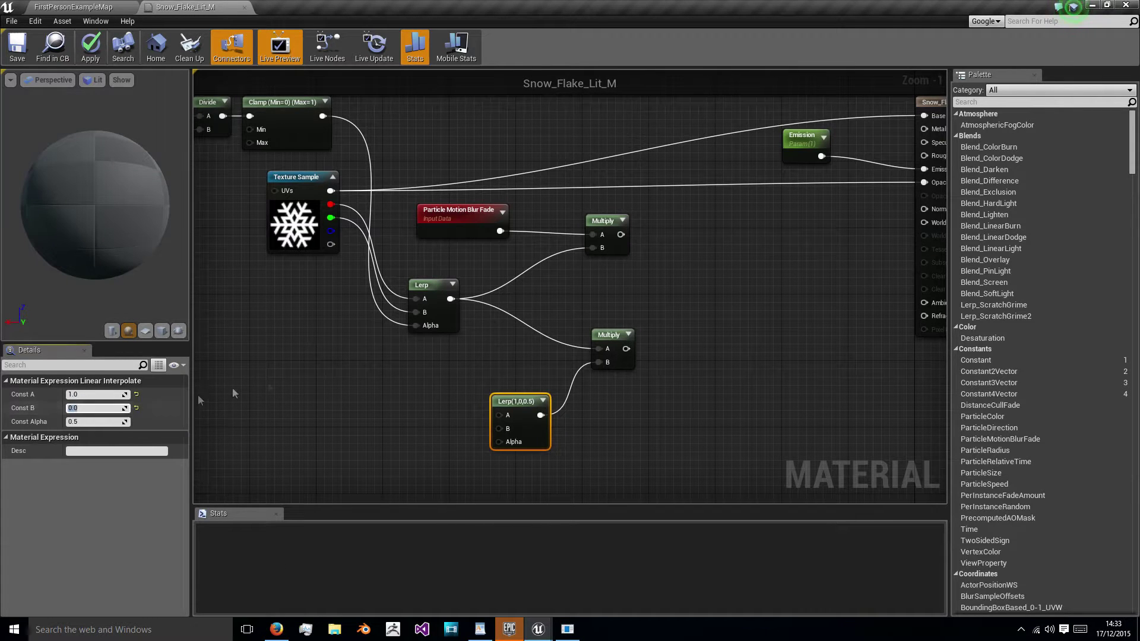
{"action": "left_click", "coordinate": [232, 393]}
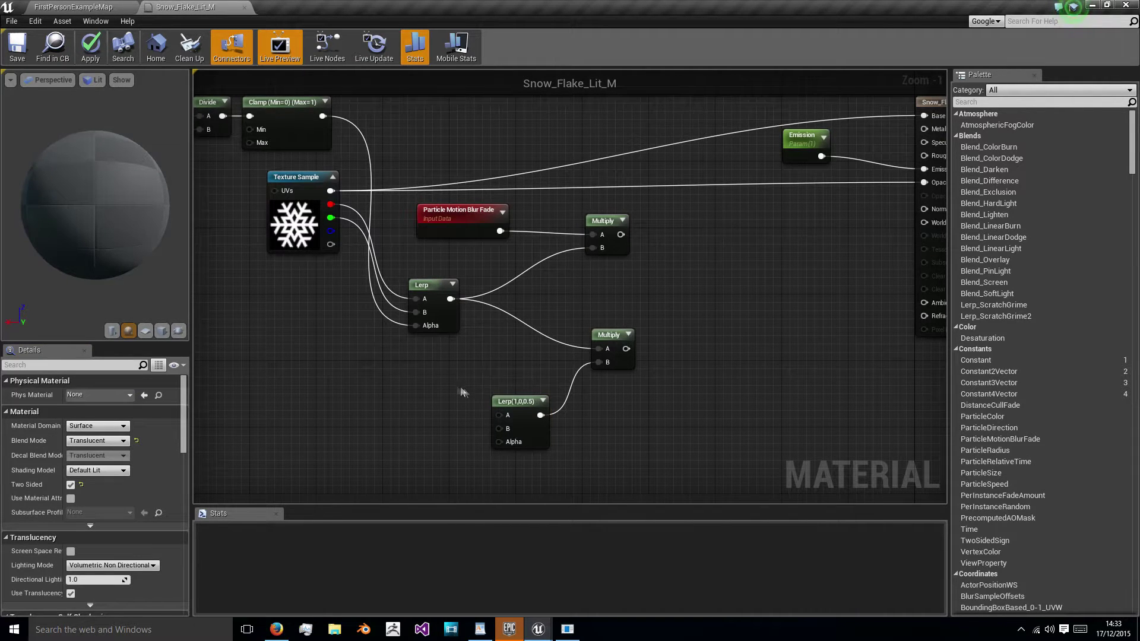
Add a PixelDepth node and place it below the Texture Sample, well left of the second Lerp.
{"action": "right_click_drag", "start_coordinate": [462, 392], "coordinate": [494, 399]}
{"action": "right_click", "coordinate": [391, 408]}
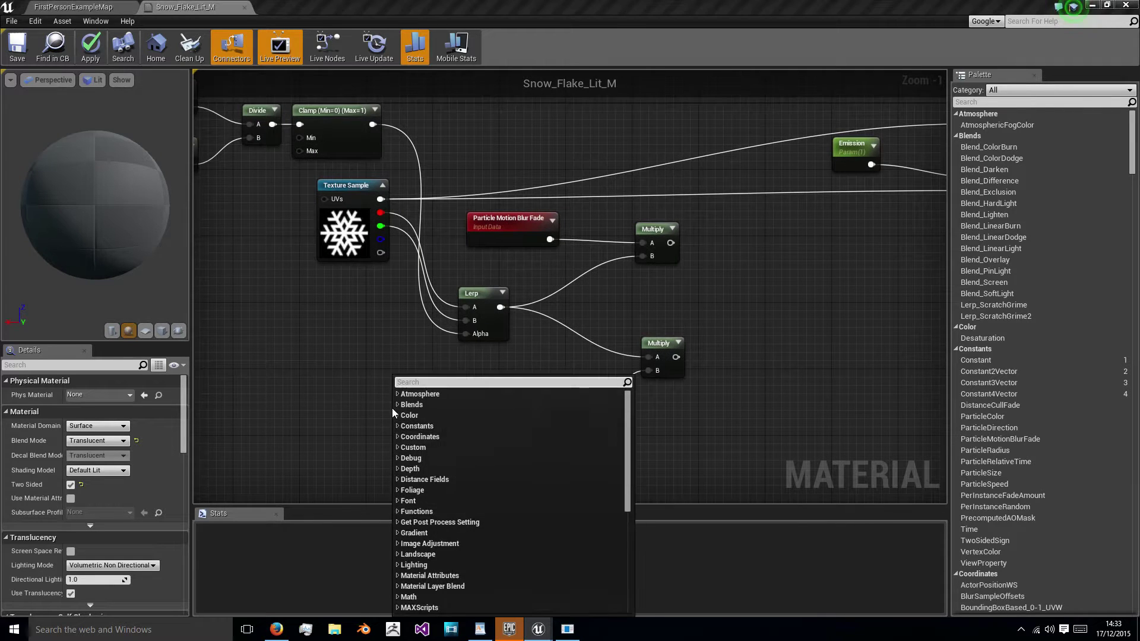
{"action": "type", "text": "pixel"}
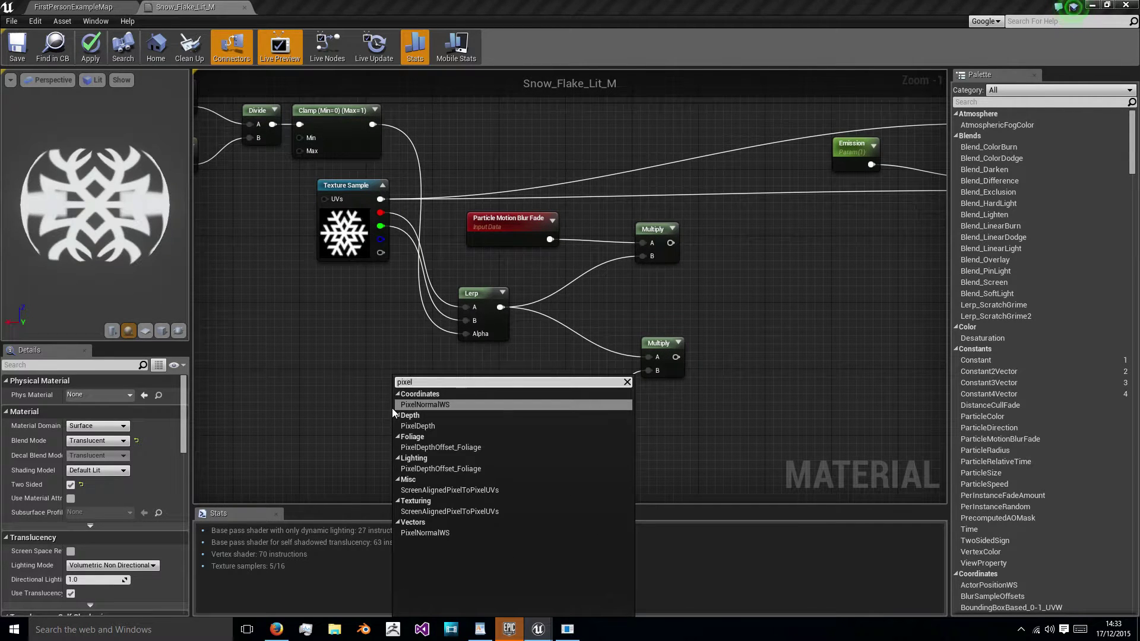
{"action": "type", "text": "depth"}
{"action": "key", "text": "Return"}
{"action": "left_click_drag", "start_coordinate": [410, 415], "coordinate": [454, 413]}
{"action": "left_click", "coordinate": [441, 376]}
{"action": "left_click_drag", "start_coordinate": [441, 375], "coordinate": [341, 375]}
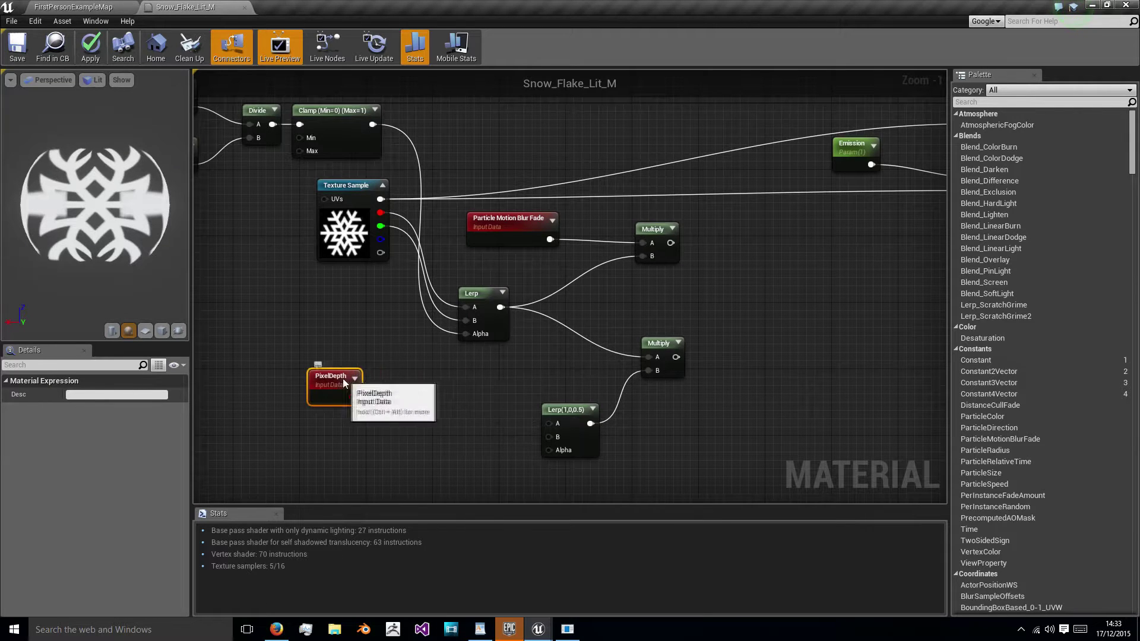
Add a SphereMask node between PixelDepth and the second Lerp, and connect PixelDepth to its A input.
{"action": "right_click_drag", "start_coordinate": [444, 423], "coordinate": [518, 404]}
{"action": "right_click", "coordinate": [516, 406]}
{"action": "type", "text": "sphere"}
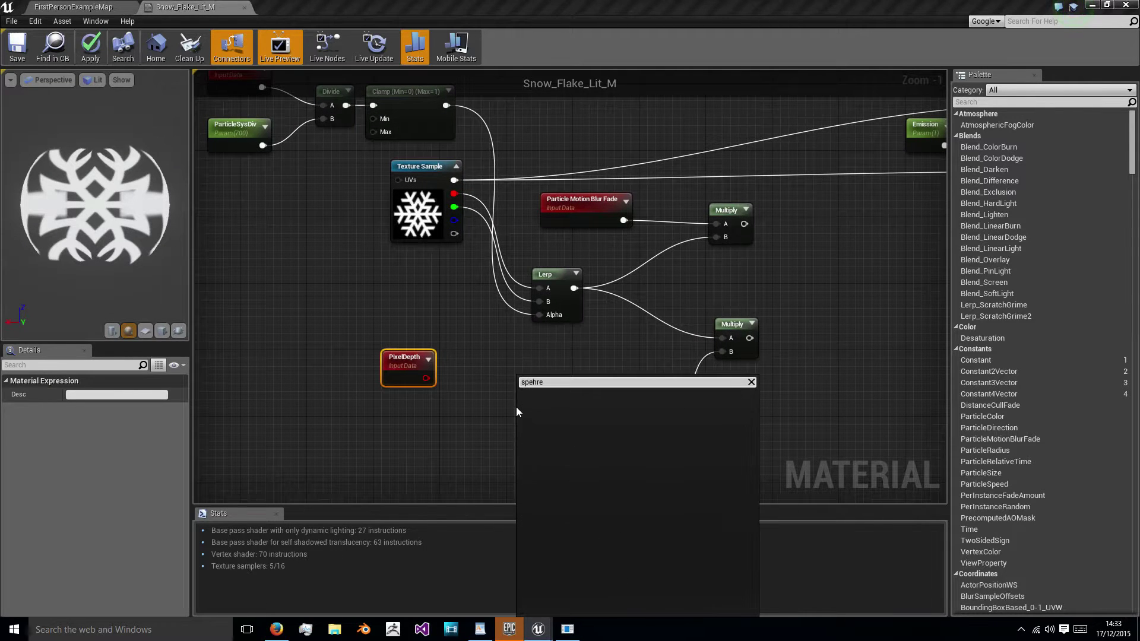
{"action": "key", "text": "Return"}
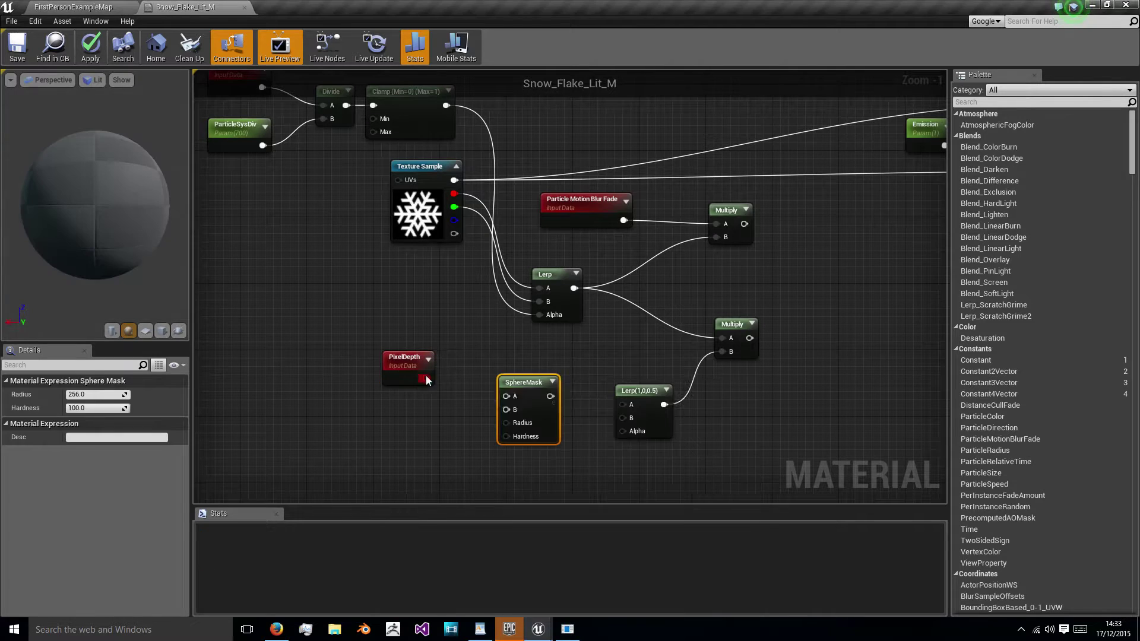
{"action": "left_click_drag", "start_coordinate": [425, 378], "coordinate": [506, 396]}
Add a scalar parameter named zero below PixelDepth and connect it to the SphereMask's B input.
{"action": "right_click_drag", "start_coordinate": [467, 406], "coordinate": [511, 379]}
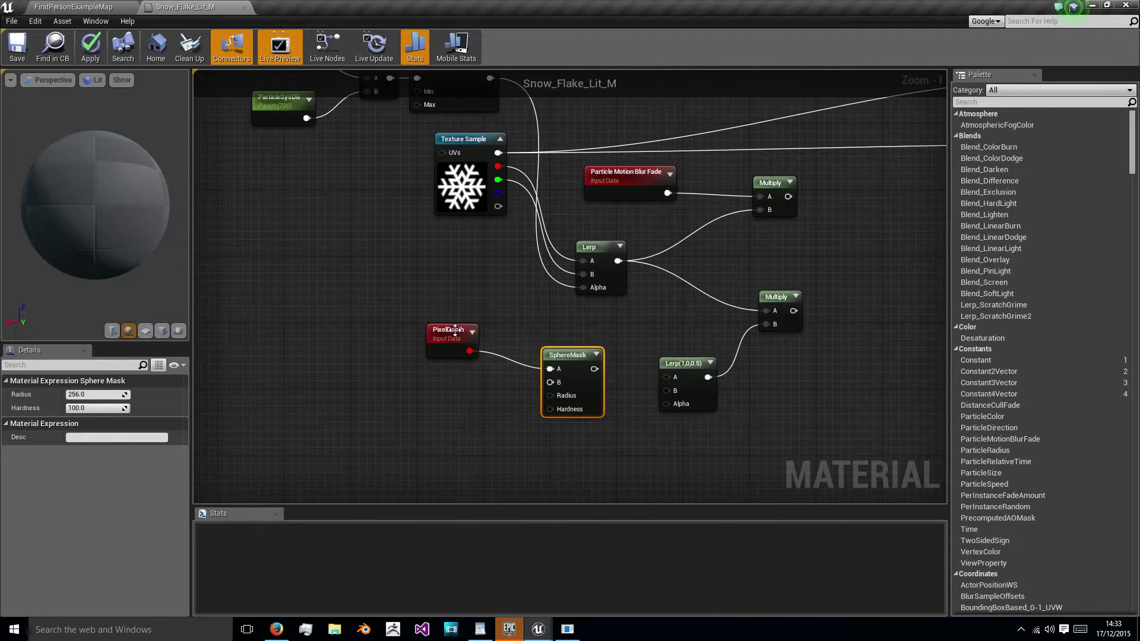
{"action": "right_click", "coordinate": [455, 390]}
{"action": "left_click", "coordinate": [419, 390]}
{"action": "left_click", "coordinate": [419, 390]}
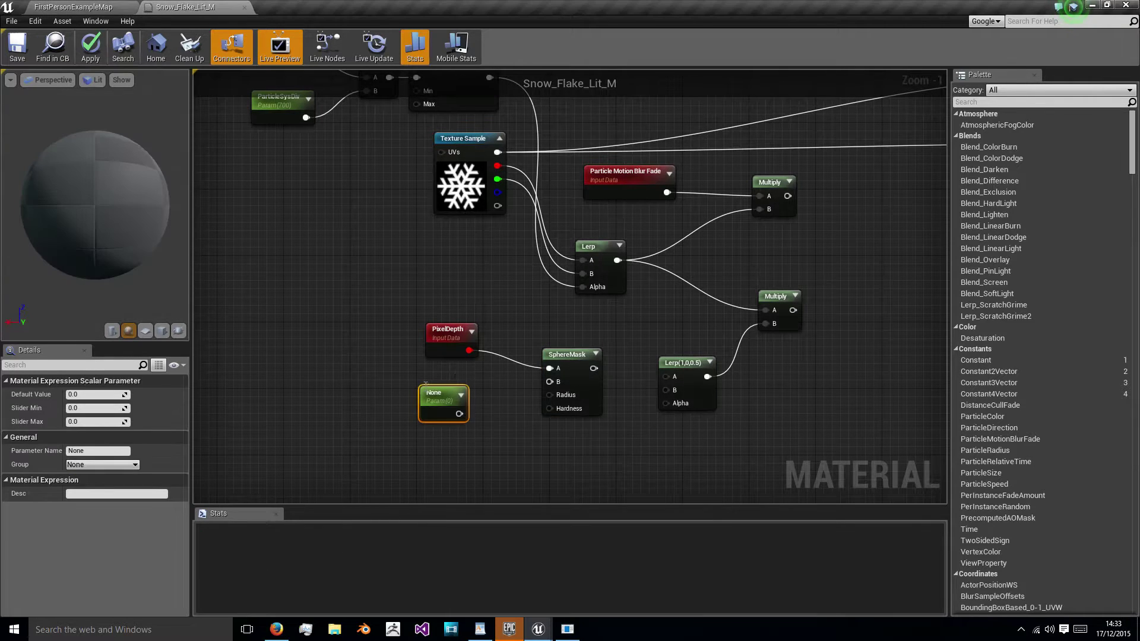
{"action": "left_click", "coordinate": [111, 450]}
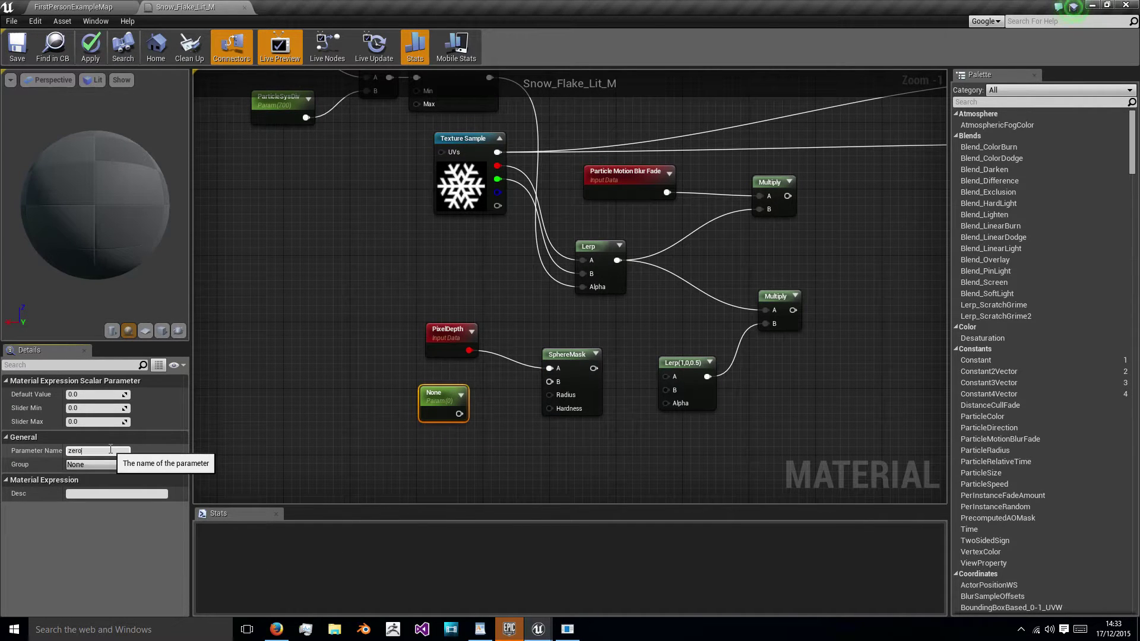
{"action": "left_click_drag", "start_coordinate": [442, 395], "coordinate": [549, 382]}
{"action": "left_click", "coordinate": [522, 416]}
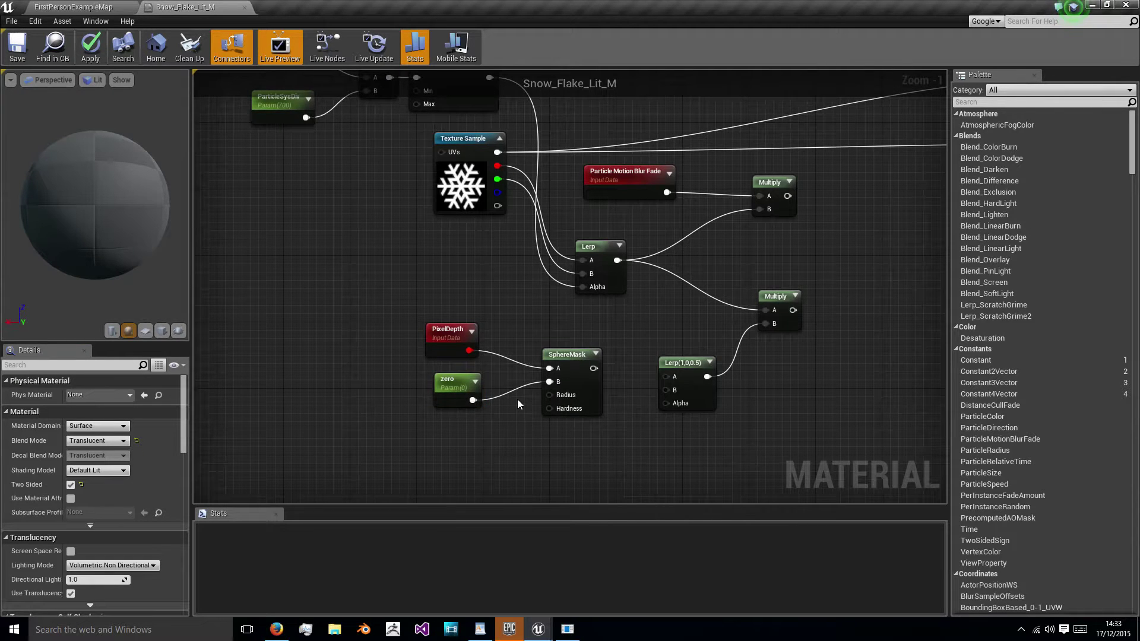
Set the SphereMask's Radius to 1200 and Hardness to 10.
{"action": "scroll", "coordinate": [517, 398], "scroll_direction": "up", "scroll_amount": 1}
{"action": "right_click_drag", "start_coordinate": [548, 389], "coordinate": [437, 402]}
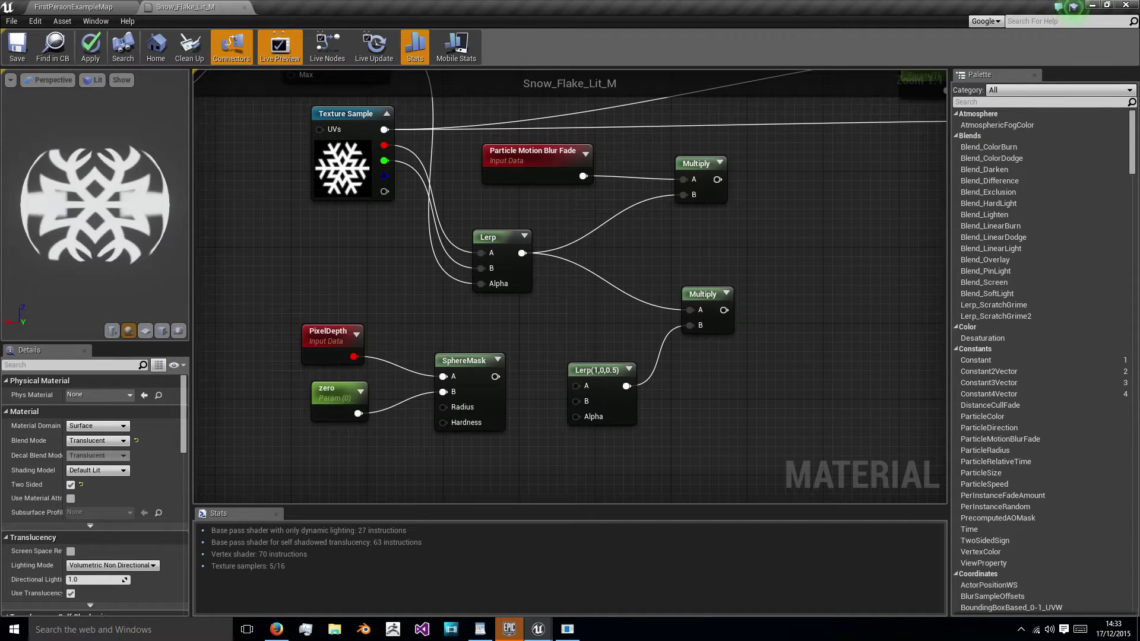
{"action": "left_click", "coordinate": [481, 360]}
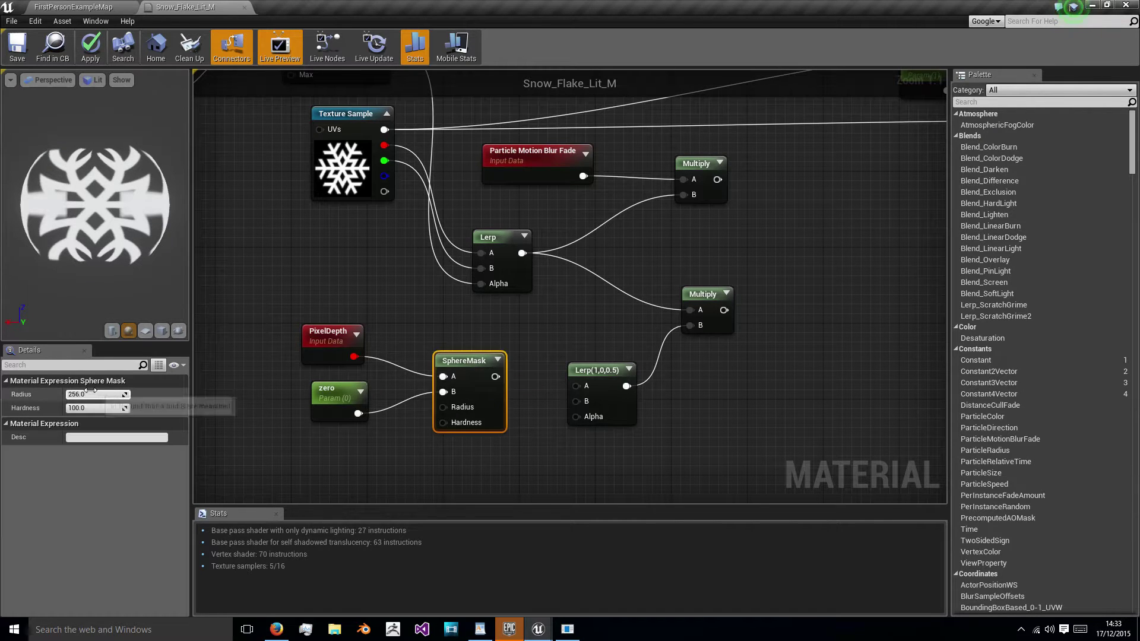
{"action": "left_click", "coordinate": [91, 393]}
{"action": "type", "text": "1200"}
{"action": "key", "text": "Return"}
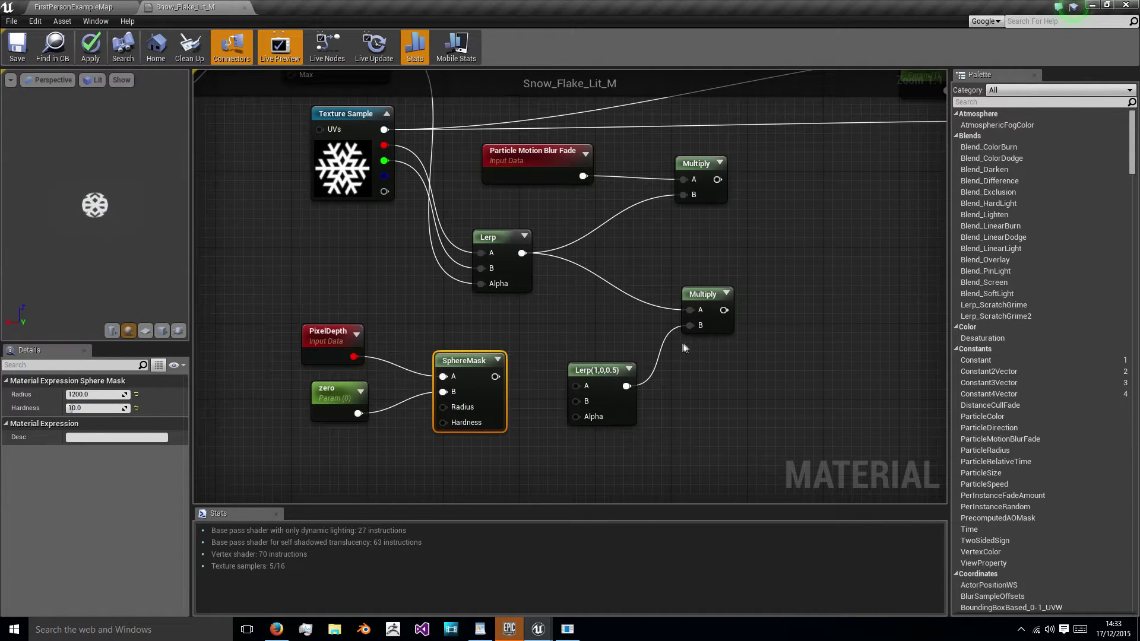
Connect the SphereMask's output to the Alpha input of the second Lerp.
{"action": "right_click_drag", "start_coordinate": [679, 346], "coordinate": [592, 346]}
{"action": "left_click_drag", "start_coordinate": [408, 376], "coordinate": [488, 416]}
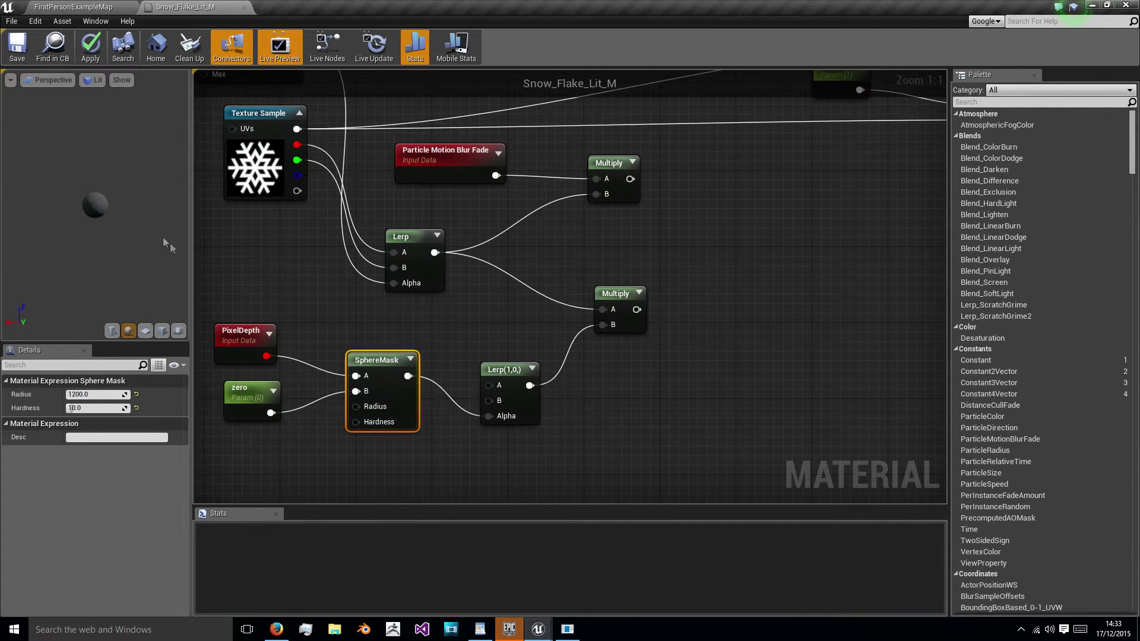
{"action": "scroll", "coordinate": [493, 322], "scroll_direction": "down", "scroll_amount": 3}
{"action": "right_click_drag", "start_coordinate": [574, 242], "coordinate": [445, 337]}
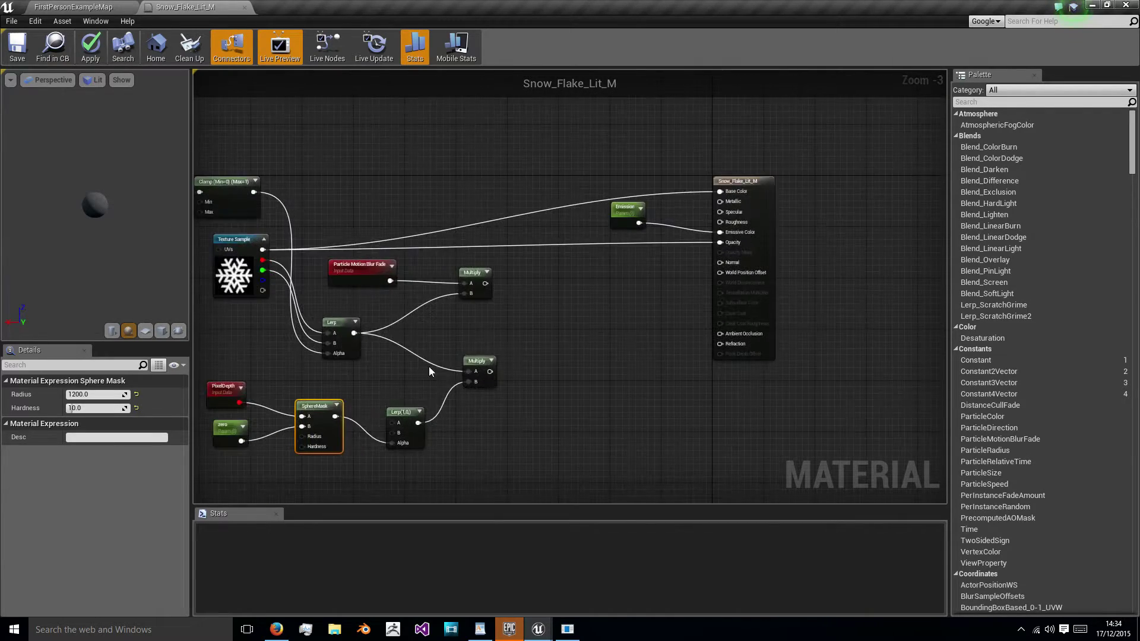
{"action": "right_click_drag", "start_coordinate": [544, 369], "coordinate": [542, 379]}
{"action": "scroll", "coordinate": [511, 338], "scroll_direction": "up", "scroll_amount": 2}
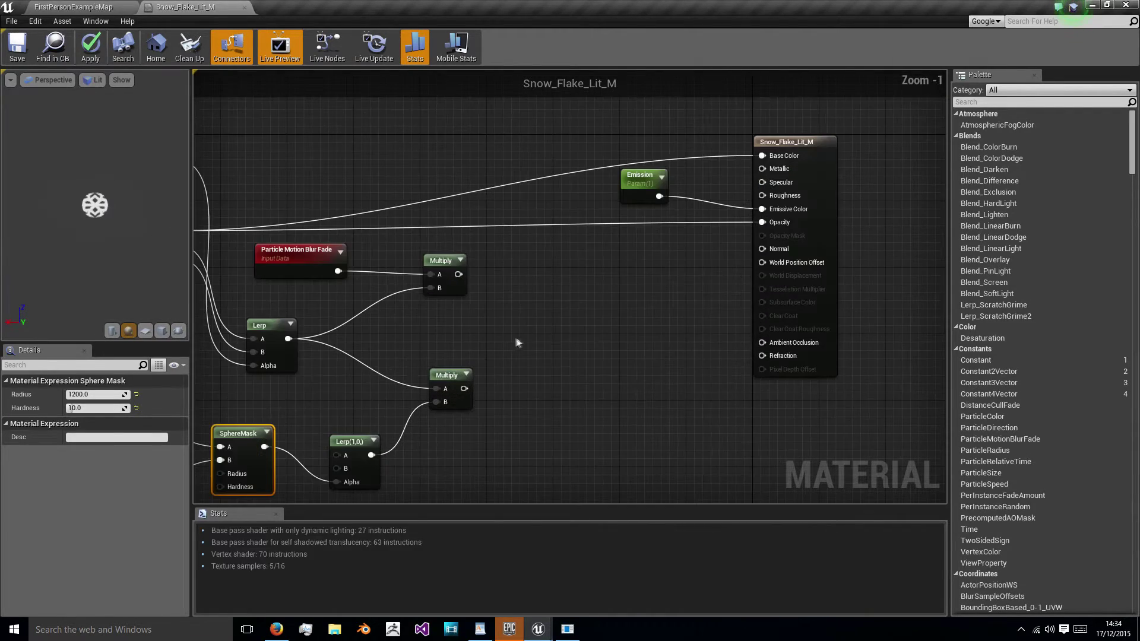
Combine the two unconnected Multiply outputs in a new Multiply node, connect it to Opacity, and apply the material.
{"action": "key", "text": "m"}
{"action": "left_click", "coordinate": [529, 318]}
{"action": "left_click_drag", "start_coordinate": [459, 274], "coordinate": [536, 340]}
{"action": "left_click_drag", "start_coordinate": [464, 389], "coordinate": [538, 353]}
{"action": "left_click_drag", "start_coordinate": [551, 327], "coordinate": [761, 225]}
{"action": "right_click_drag", "start_coordinate": [239, 310], "coordinate": [413, 343]}
{"action": "scroll", "coordinate": [411, 321], "scroll_direction": "down", "scroll_amount": 2}
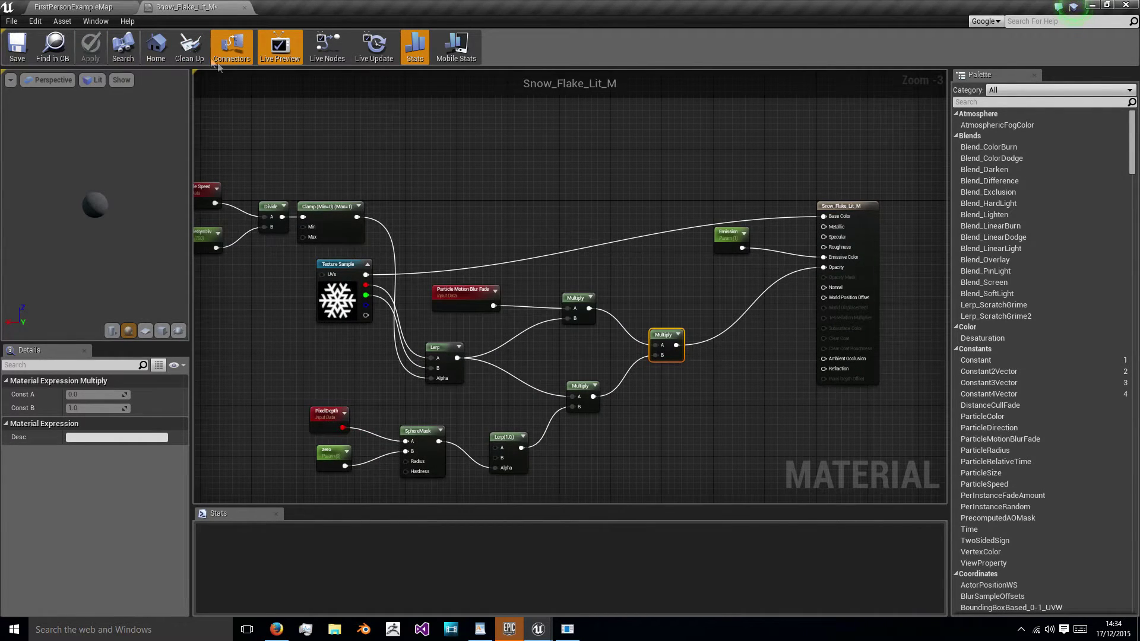
Examine the snowflake material in the preview at close and far distances and from another angle.
{"action": "right_click_drag", "start_coordinate": [445, 167], "coordinate": [483, 135]}
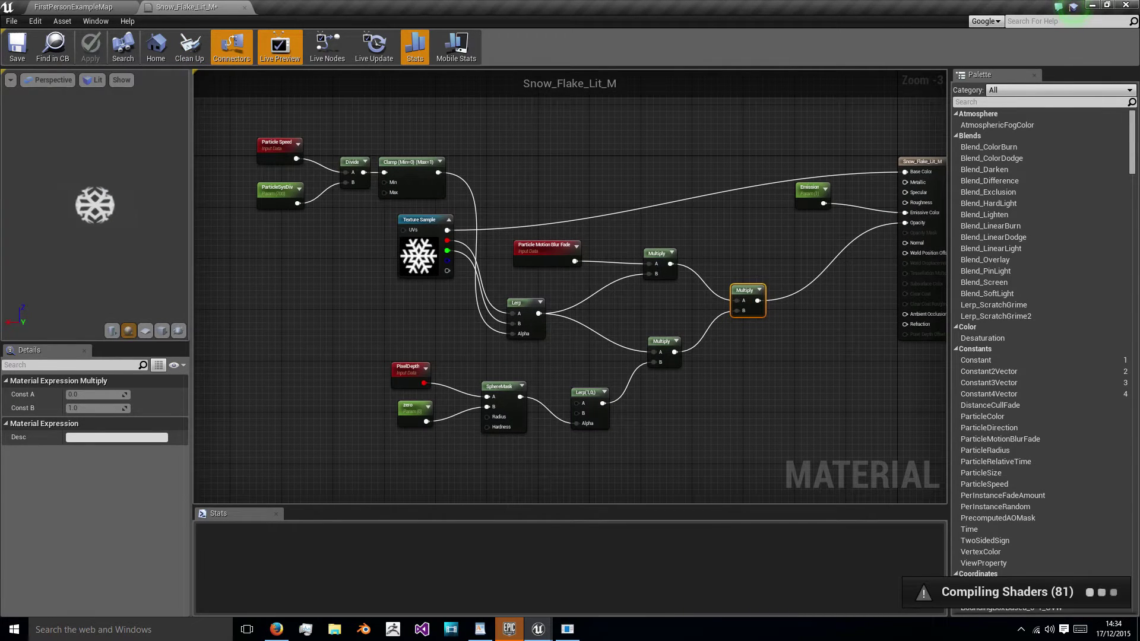
{"action": "right_click_drag", "start_coordinate": [95, 205], "coordinate": [95, 149]}
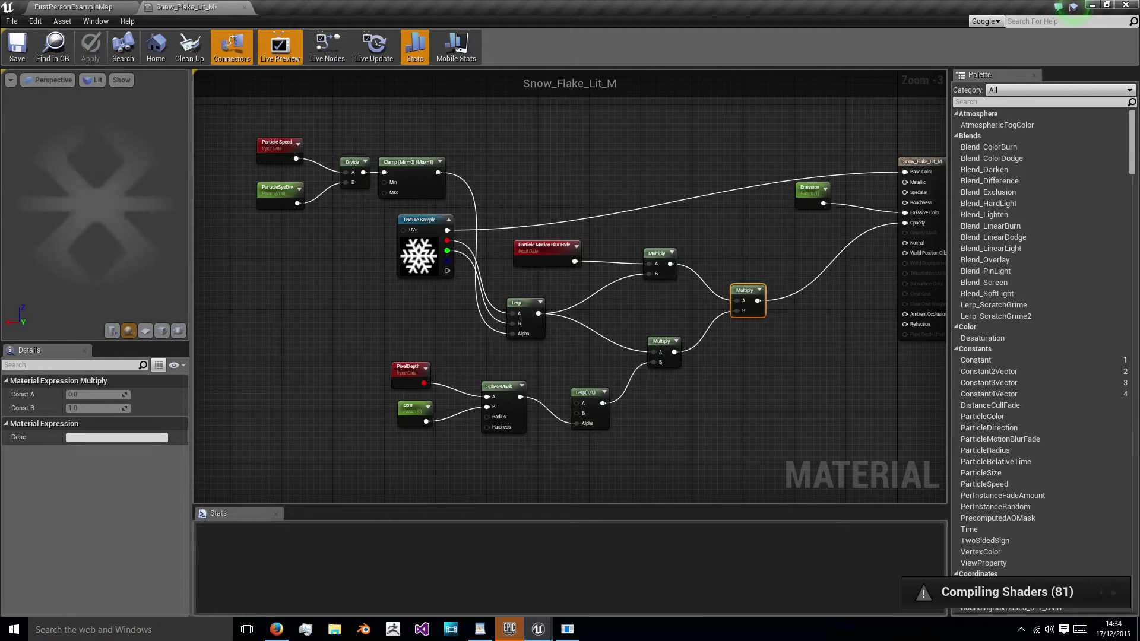
{"action": "scroll", "coordinate": [95, 205], "scroll_direction": "down", "scroll_amount": 10}
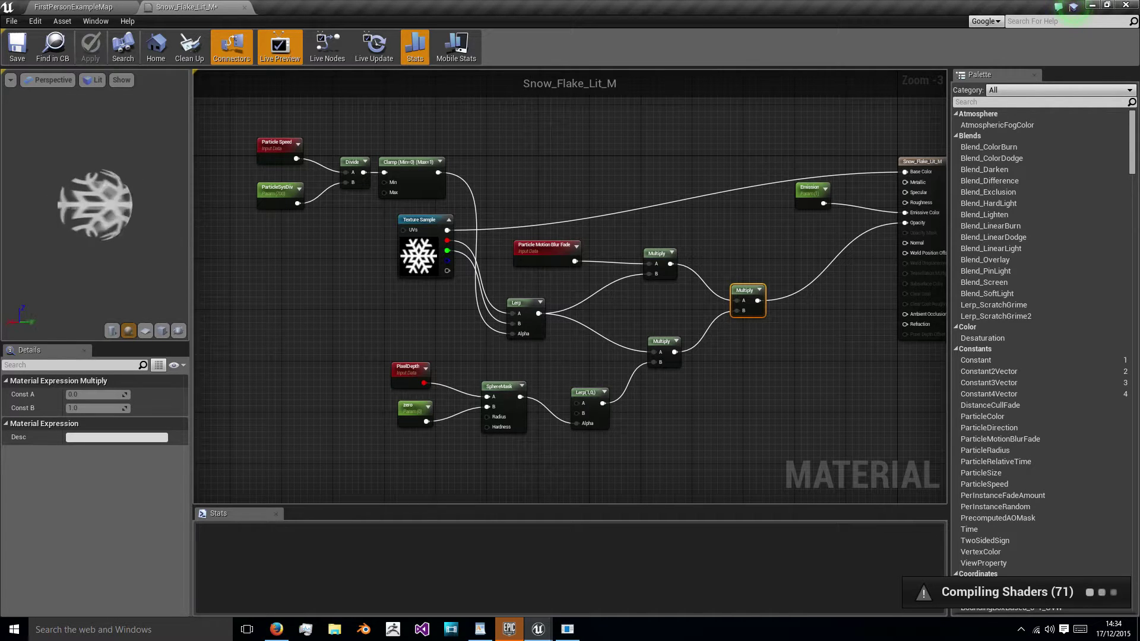
{"action": "left_click_drag", "start_coordinate": [95, 205], "coordinate": [113, 205]}
{"action": "right_click_drag", "start_coordinate": [95, 204], "coordinate": [95, 175]}
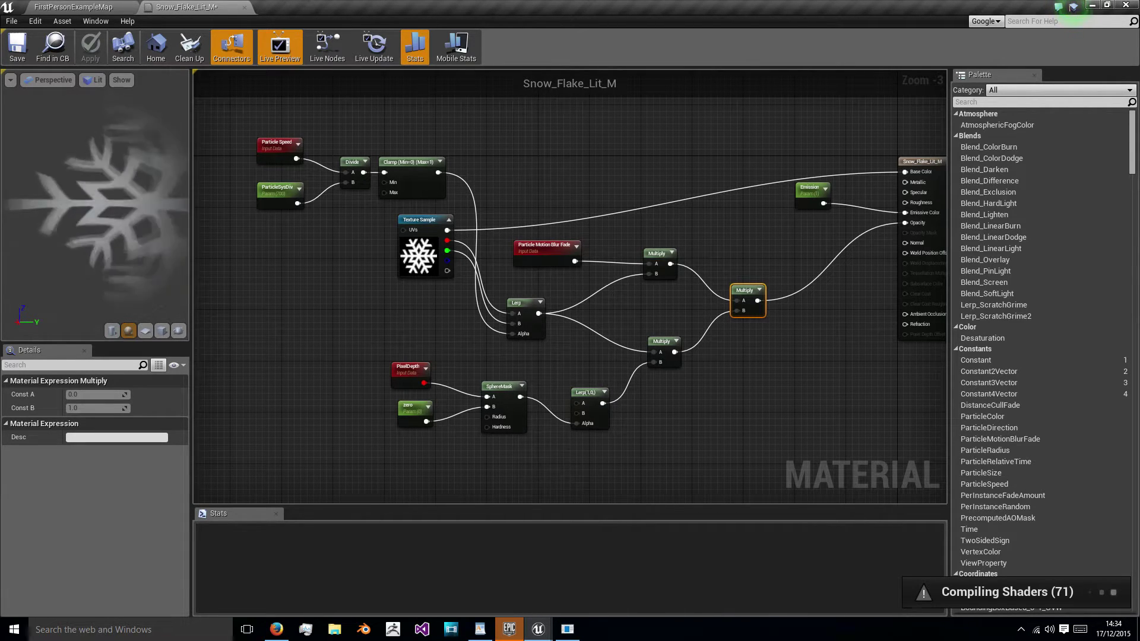
{"action": "scroll", "coordinate": [95, 205], "scroll_direction": "down", "scroll_amount": 5}
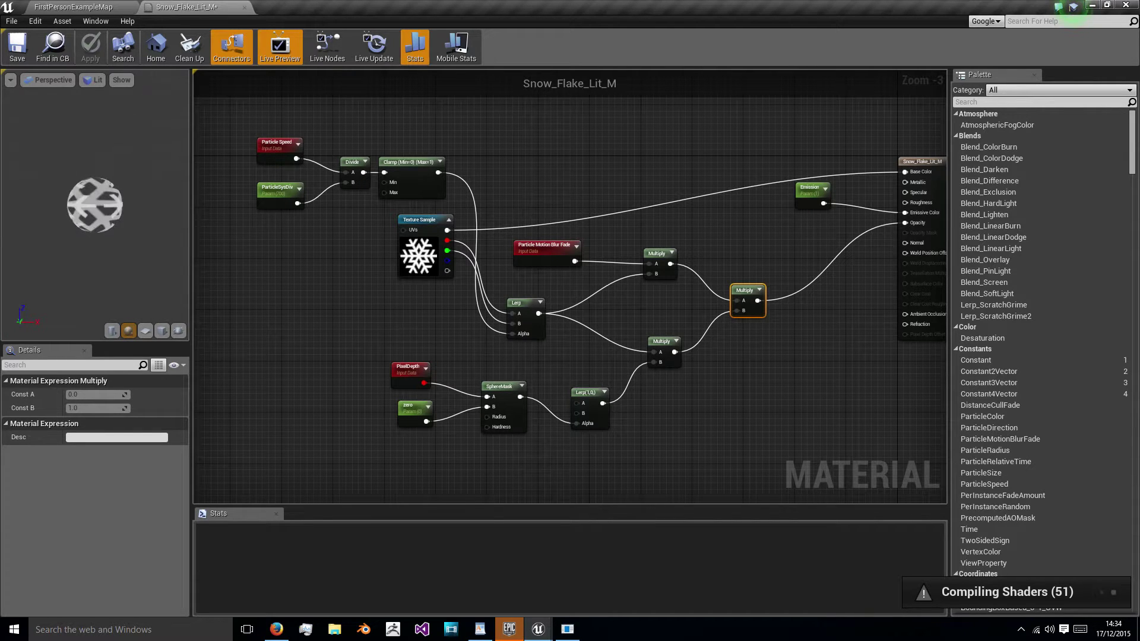
Add a Particle Color node in the empty area above the Particle Speed and Clamp nodes.
{"action": "right_click_drag", "start_coordinate": [612, 150], "coordinate": [560, 267]}
{"action": "right_click_drag", "start_coordinate": [516, 224], "coordinate": [578, 302]}
{"action": "scroll", "coordinate": [577, 294], "scroll_direction": "down", "scroll_amount": 3}
{"action": "scroll", "coordinate": [578, 300], "scroll_direction": "up", "scroll_amount": 3}
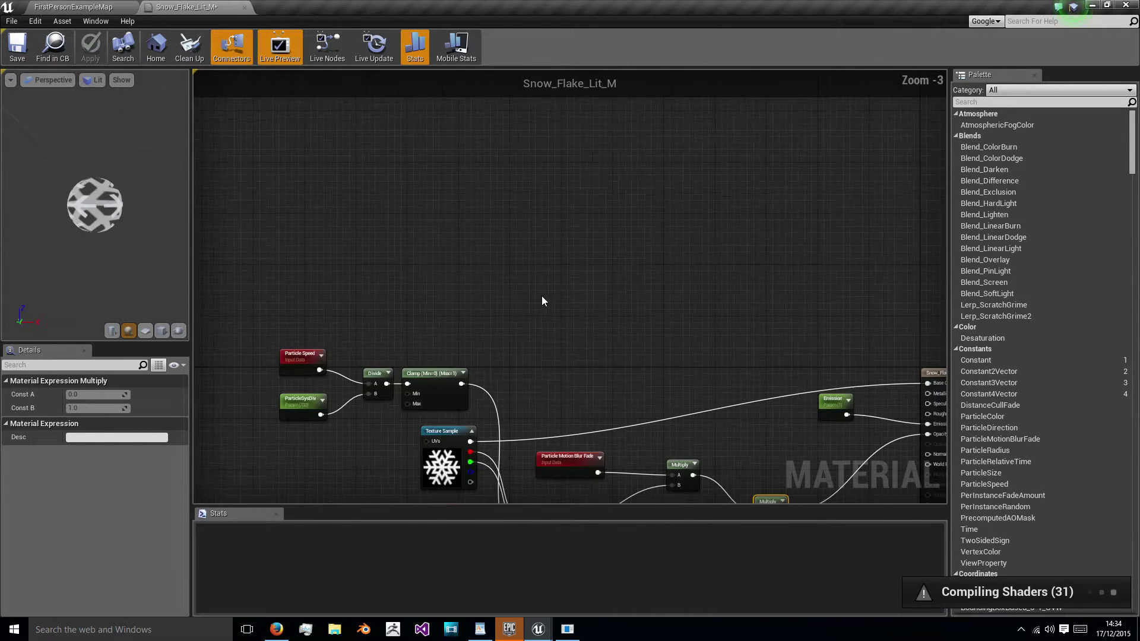
{"action": "right_click_drag", "start_coordinate": [516, 297], "coordinate": [509, 326]}
{"action": "right_click", "coordinate": [493, 325]}
{"action": "type", "text": "sp"}
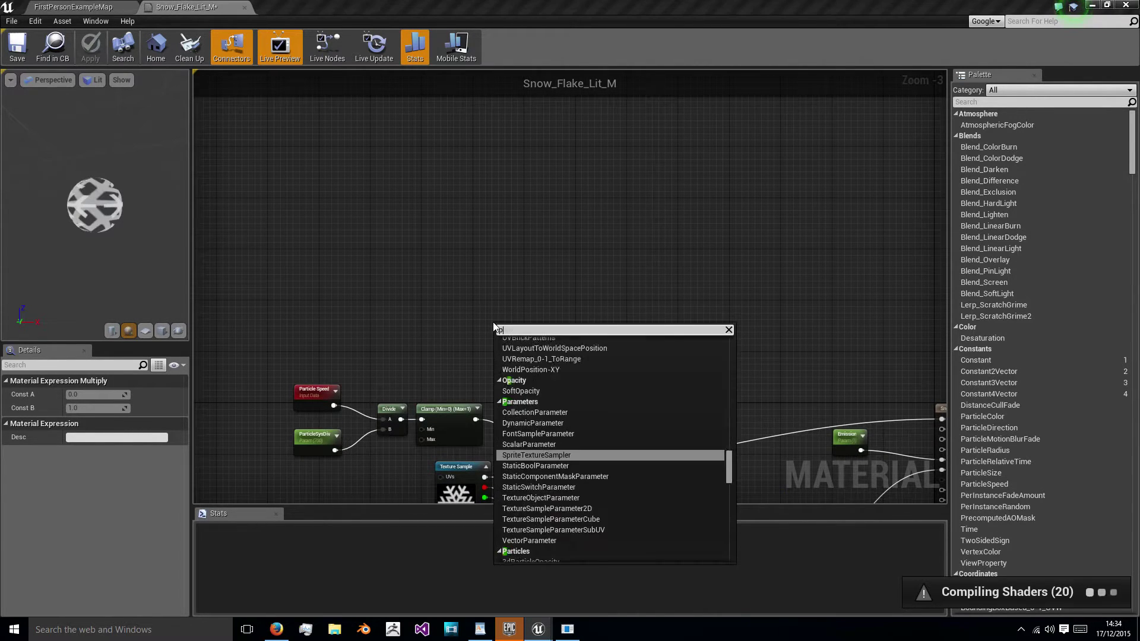
{"action": "type", "text": "article"}
{"action": "key", "text": "Return"}
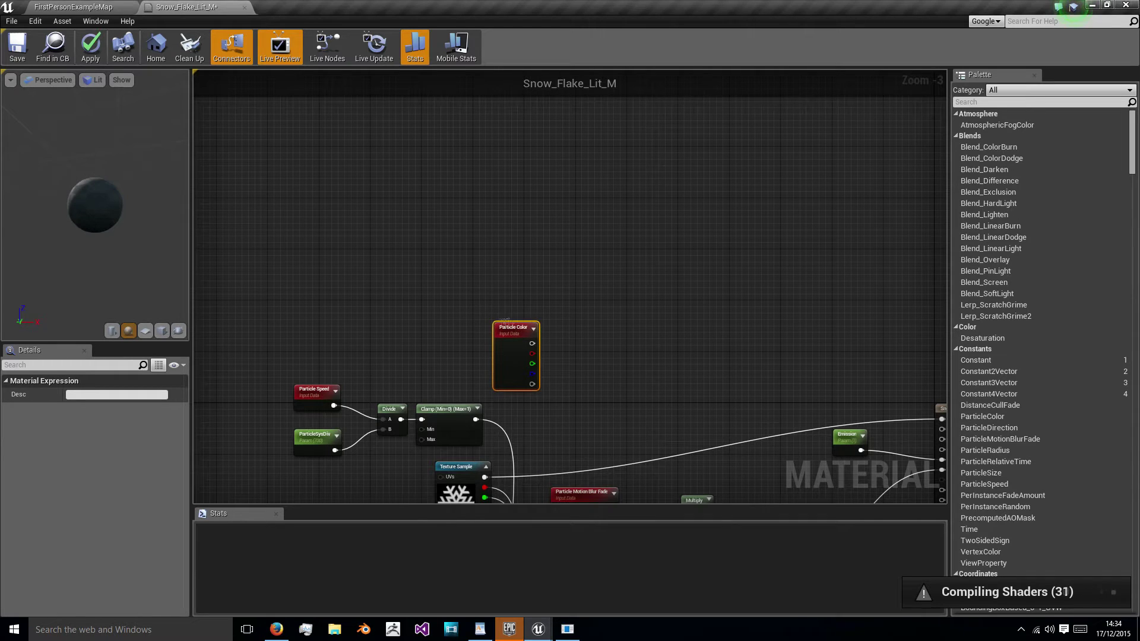
Add a Multiply node and connect Particle Color's main output to A and the Texture Sample's main output to B.
{"action": "right_click_drag", "start_coordinate": [547, 306], "coordinate": [521, 262]}
{"action": "scroll", "coordinate": [518, 268], "scroll_direction": "up", "scroll_amount": 3}
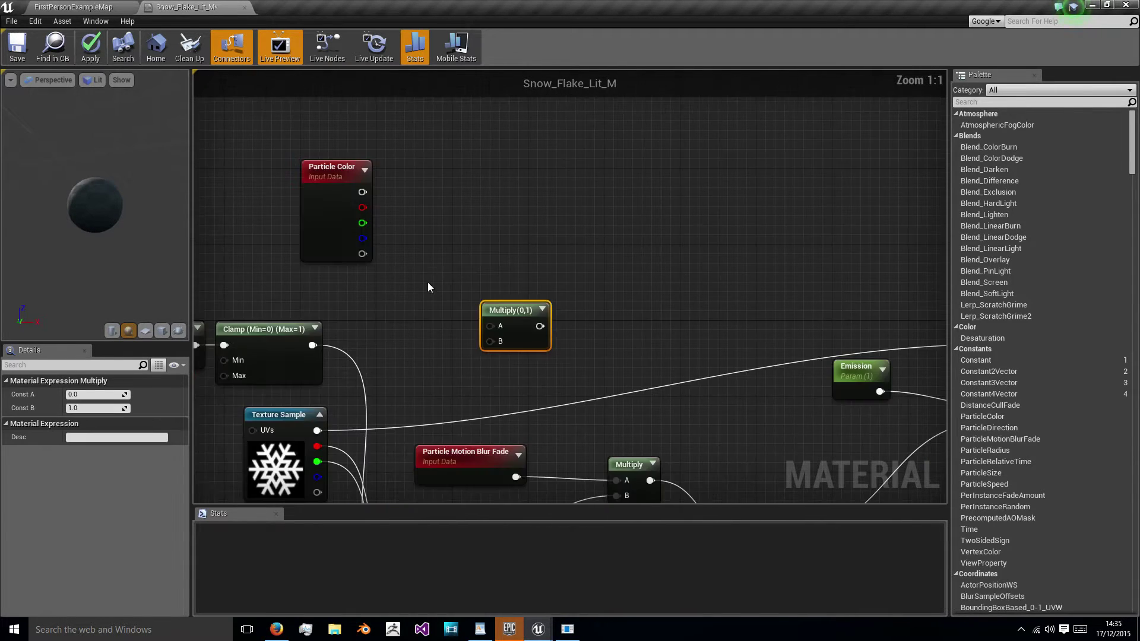
{"action": "right_click_drag", "start_coordinate": [405, 319], "coordinate": [414, 269]}
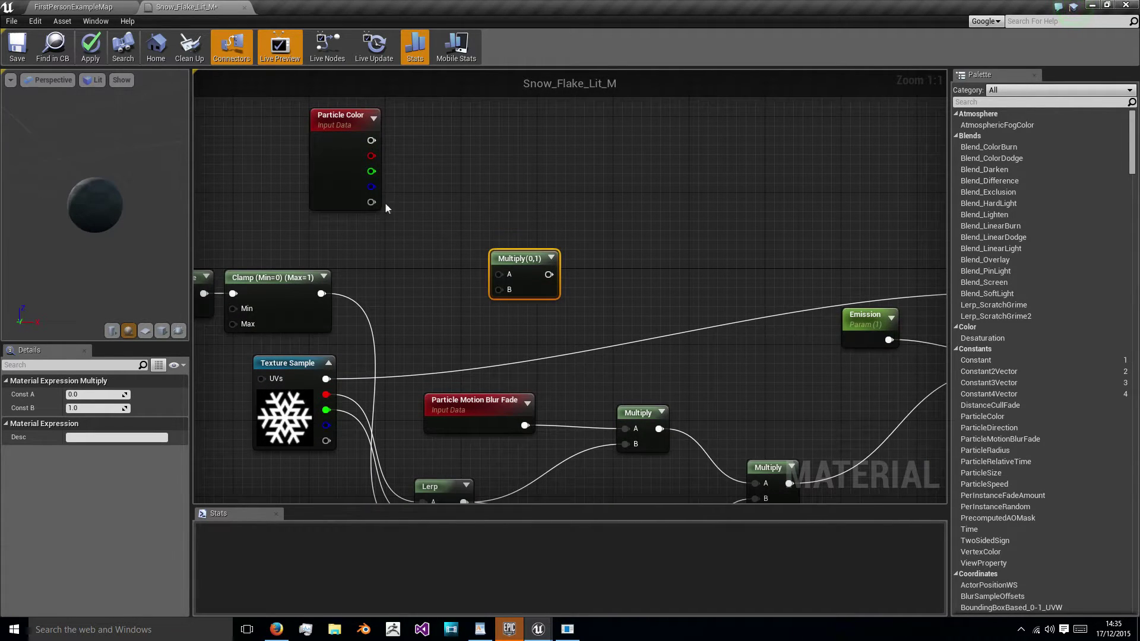
{"action": "left_click_drag", "start_coordinate": [371, 141], "coordinate": [431, 166]}
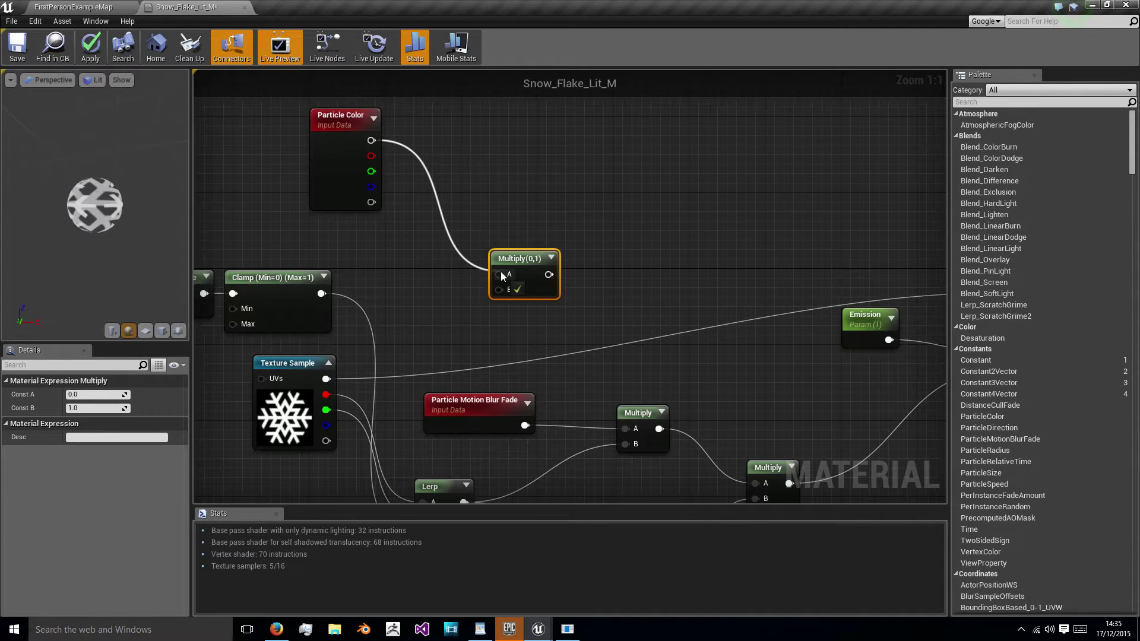
{"action": "left_click_drag", "start_coordinate": [501, 275], "coordinate": [502, 275]}
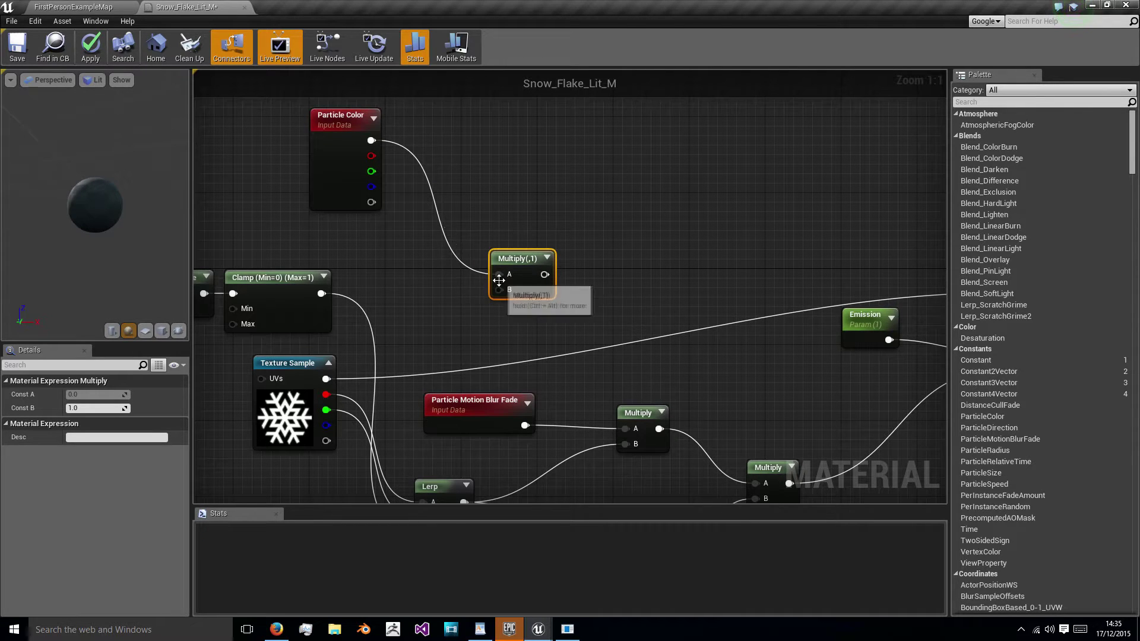
{"action": "left_click_drag", "start_coordinate": [326, 378], "coordinate": [498, 290]}
Add a Multiply node above with Particle Color feeding its B input, and another Multiply node feeding its A input.
{"action": "scroll", "coordinate": [468, 252], "scroll_direction": "down", "scroll_amount": 2}
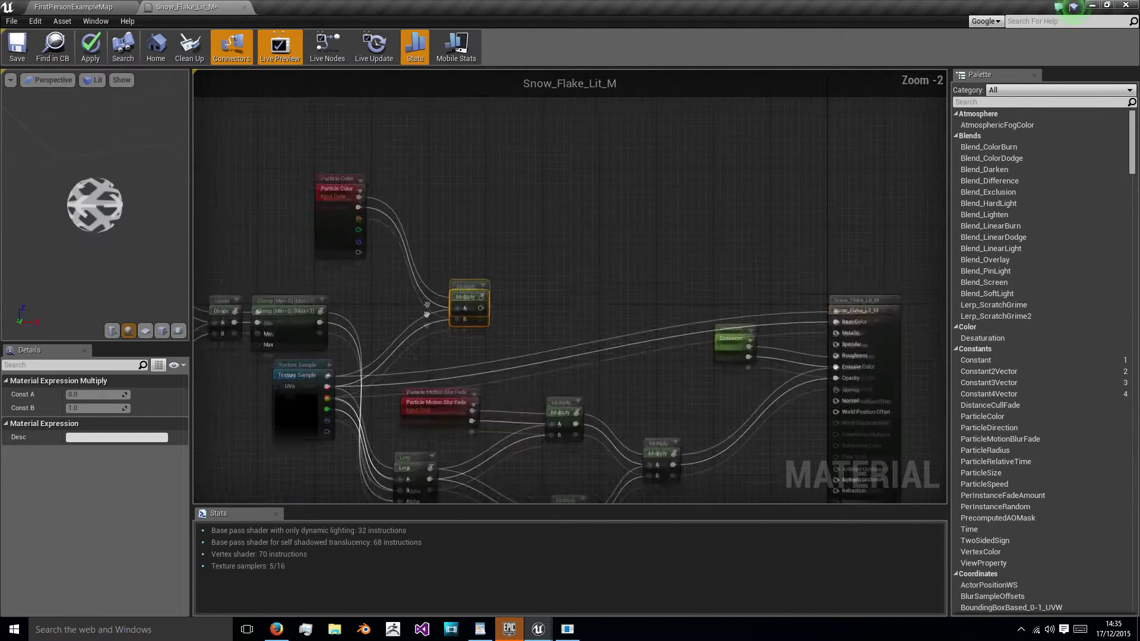
{"action": "left_click", "coordinate": [464, 244]}
{"action": "left_click_drag", "start_coordinate": [349, 309], "coordinate": [473, 269]}
{"action": "right_click_drag", "start_coordinate": [474, 269], "coordinate": [497, 215]}
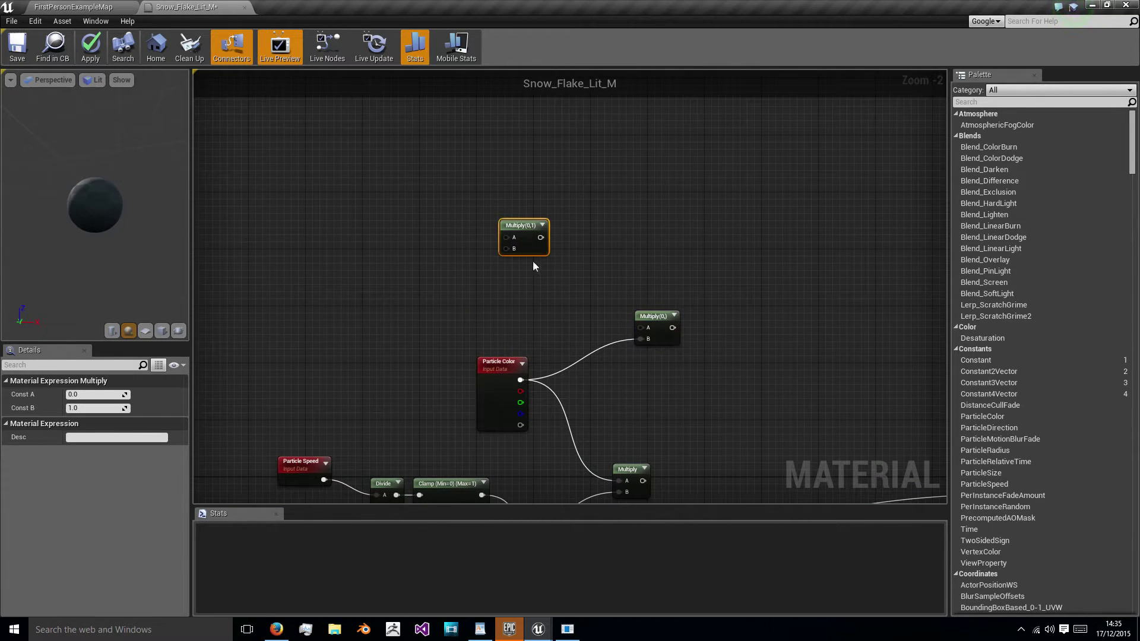
{"action": "left_click_drag", "start_coordinate": [541, 237], "coordinate": [646, 333]}
Add two Constant3Vector nodes, one above the other, beside the uppermost Multiply node.
{"action": "right_click_drag", "start_coordinate": [545, 309], "coordinate": [400, 154]}
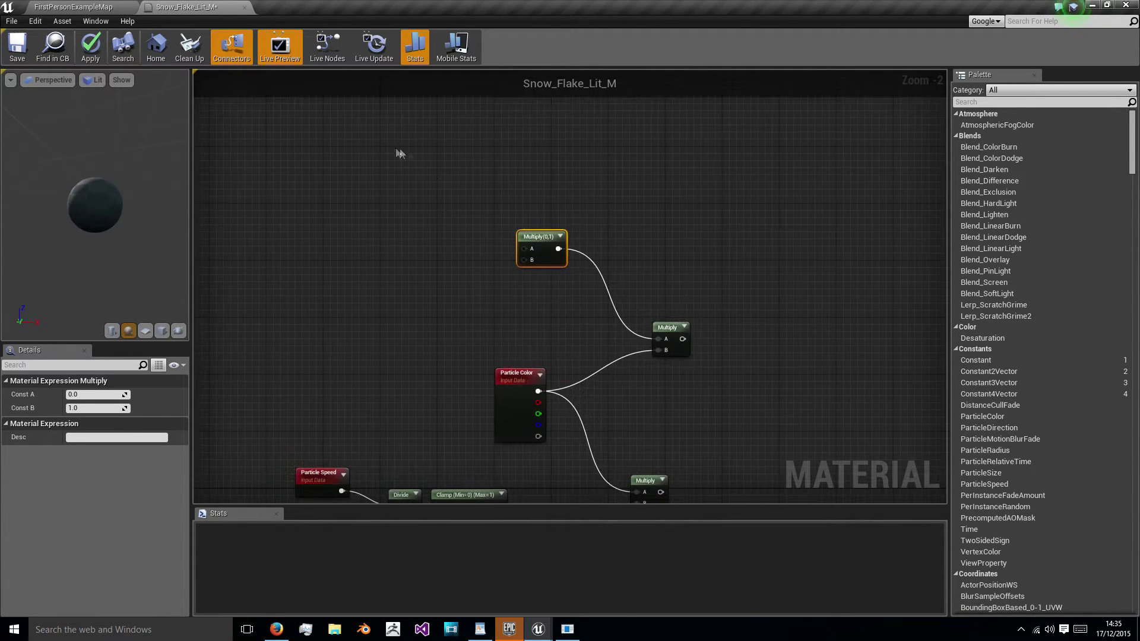
{"action": "right_click", "coordinate": [447, 248]}
{"action": "type", "text": "3vecto"}
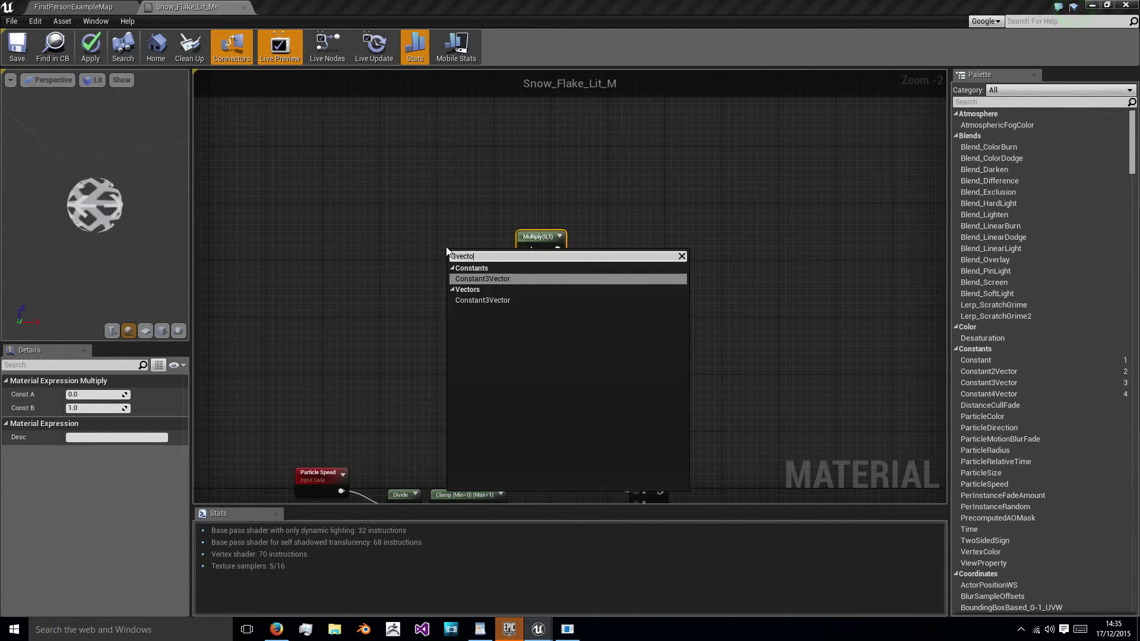
{"action": "key", "text": "Return"}
{"action": "left_click_drag", "start_coordinate": [462, 260], "coordinate": [402, 143]}
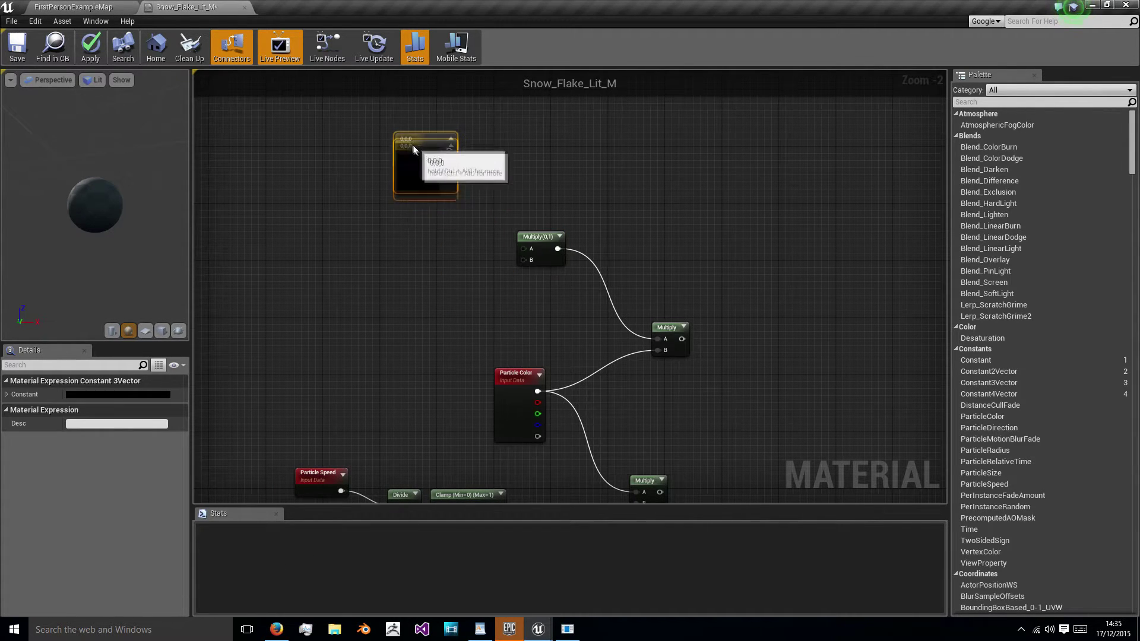
{"action": "right_click", "coordinate": [414, 264]}
{"action": "type", "text": "3vector"}
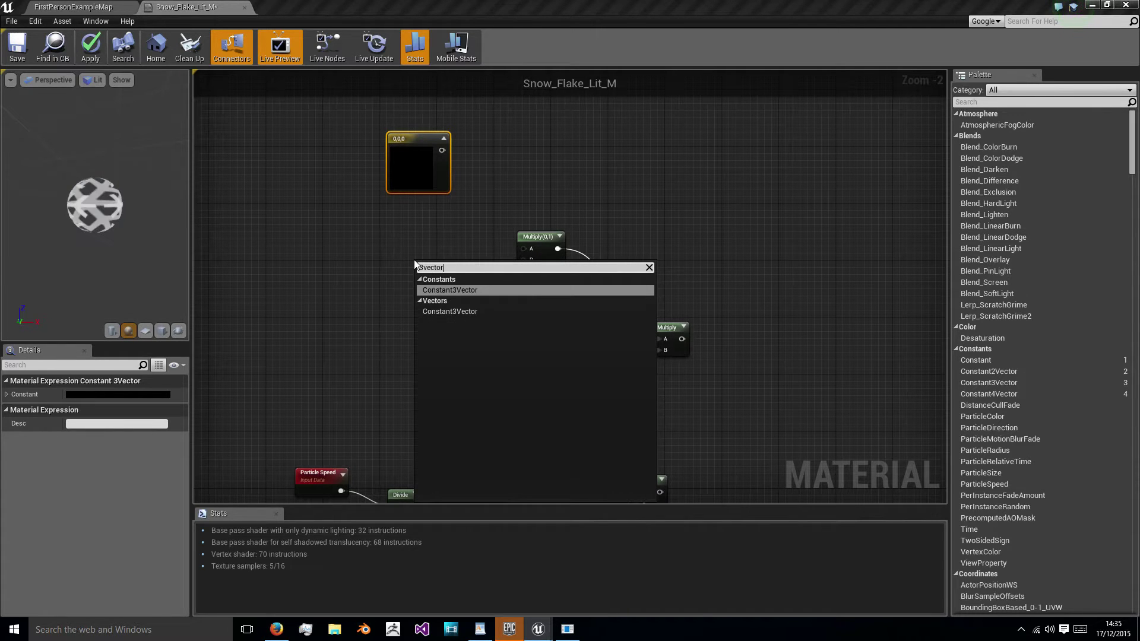
{"action": "left_click", "coordinate": [472, 295]}
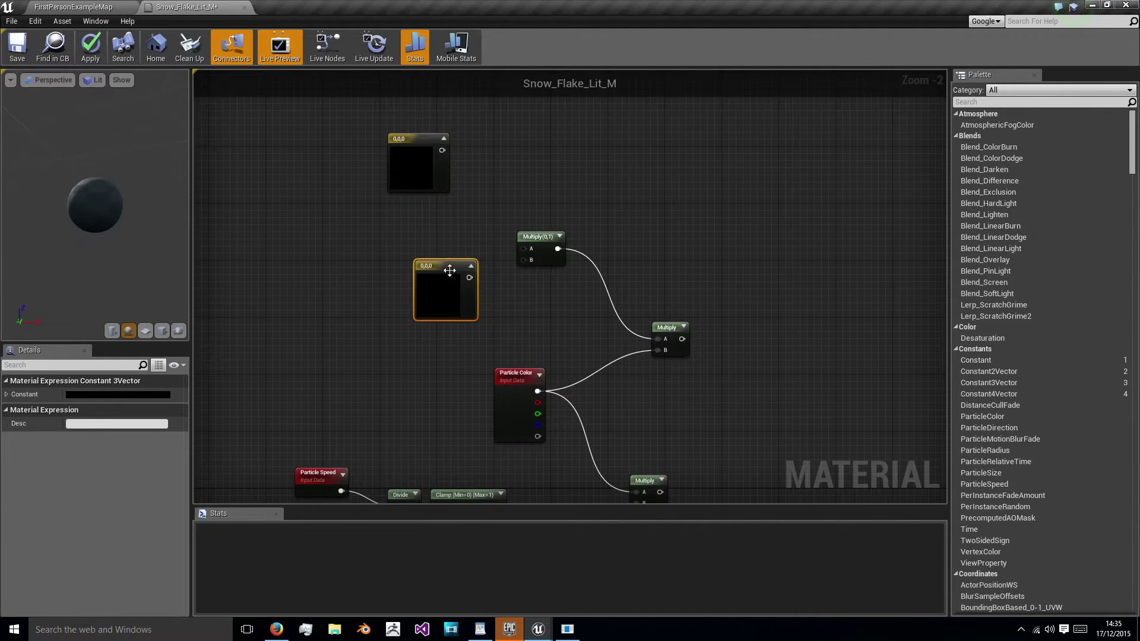
{"action": "mouse_move", "coordinate": [446, 276]}
{"action": "left_mouse_down"}
{"action": "mouse_move", "coordinate": [412, 249]}
{"action": "mouse_move", "coordinate": [424, 223]}
{"action": "mouse_move", "coordinate": [416, 258]}
{"action": "mouse_move", "coordinate": [443, 268]}
{"action": "left_mouse_up"}
Connect the upper Constant3Vector to input A and the lower one to input B of the uppermost Multiply node.
{"action": "left_click_drag", "start_coordinate": [442, 150], "coordinate": [444, 154]}
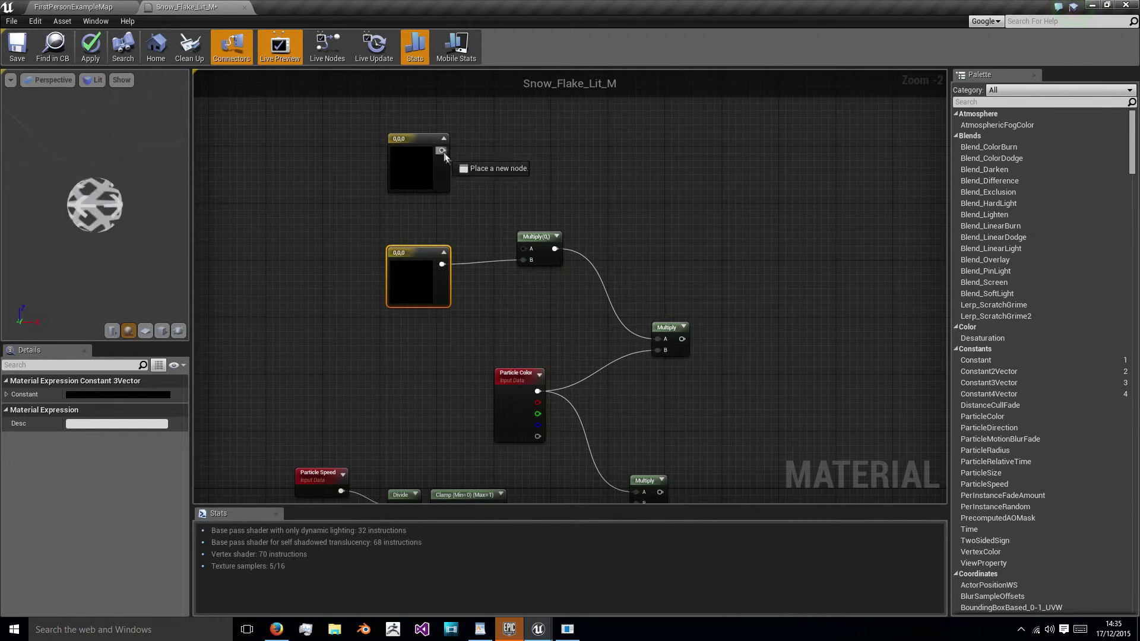
{"action": "left_click_drag", "start_coordinate": [525, 254], "coordinate": [523, 248]}
{"action": "left_click_drag", "start_coordinate": [415, 155], "coordinate": [416, 196]}
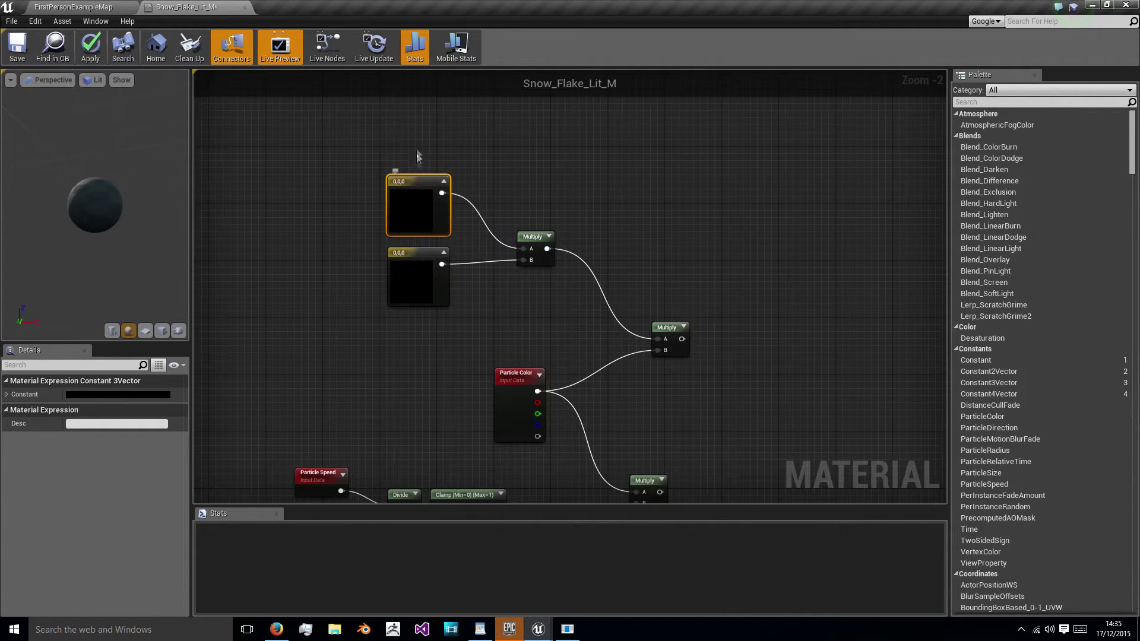
Set the upper Constant3Vector's colour to white (1, 1, 1).
{"action": "left_click", "coordinate": [418, 155]}
{"action": "left_click", "coordinate": [418, 230]}
{"action": "left_click", "coordinate": [92, 394]}
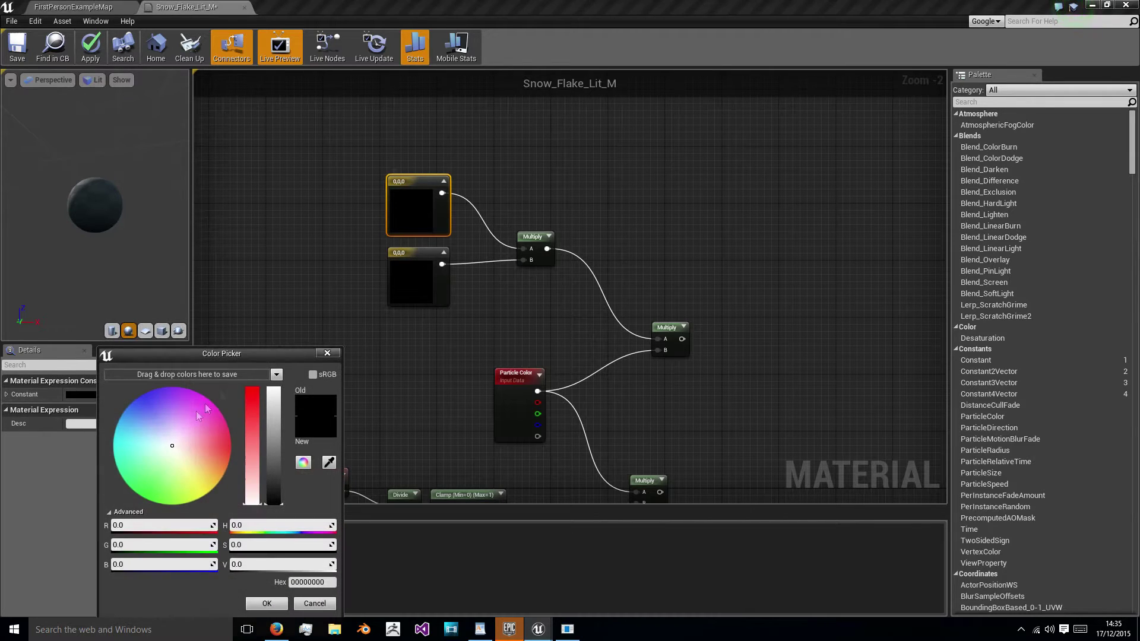
{"action": "left_click_drag", "start_coordinate": [285, 496], "coordinate": [279, 383]}
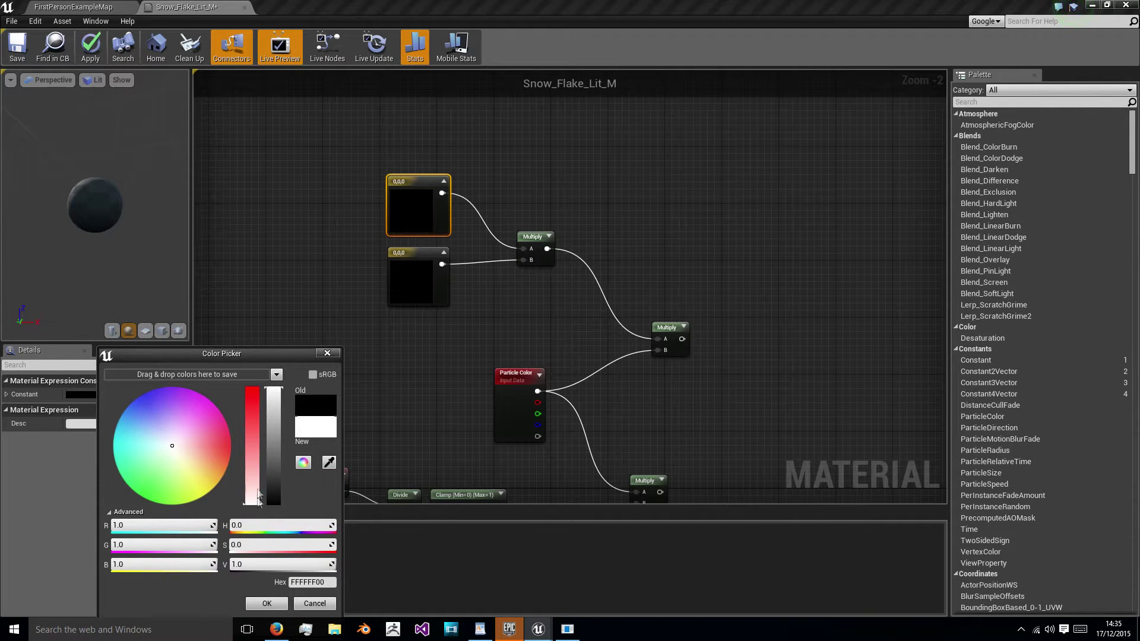
{"action": "left_click", "coordinate": [279, 605]}
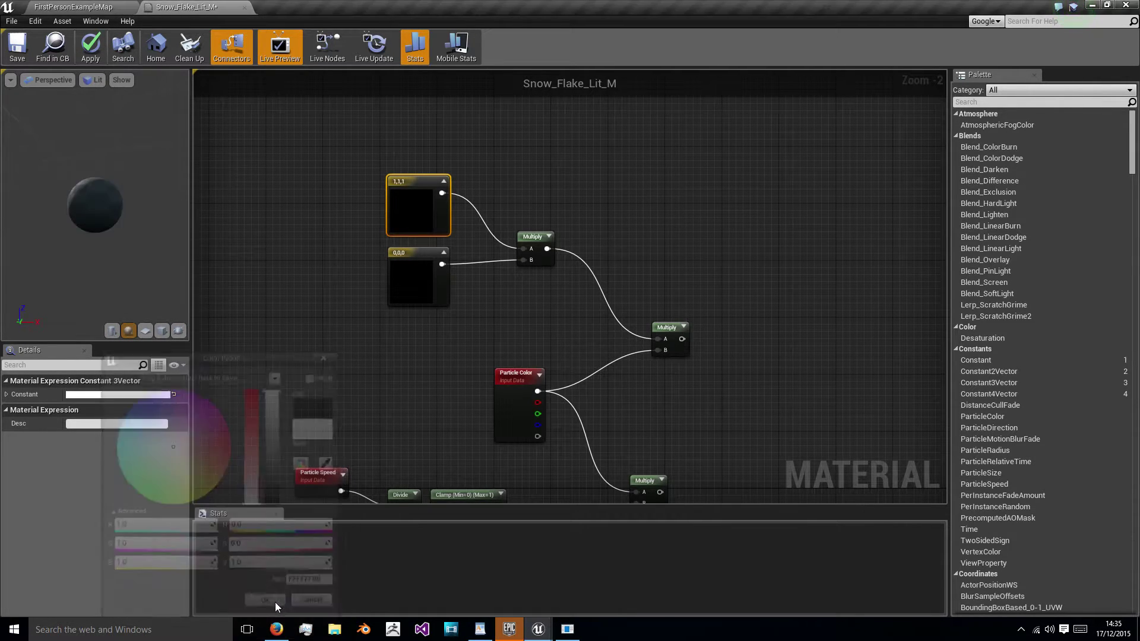
Set the lower Constant3Vector's colour to a pale lilac of about 0.969, 0.875, 1.
{"action": "left_click", "coordinate": [415, 274]}
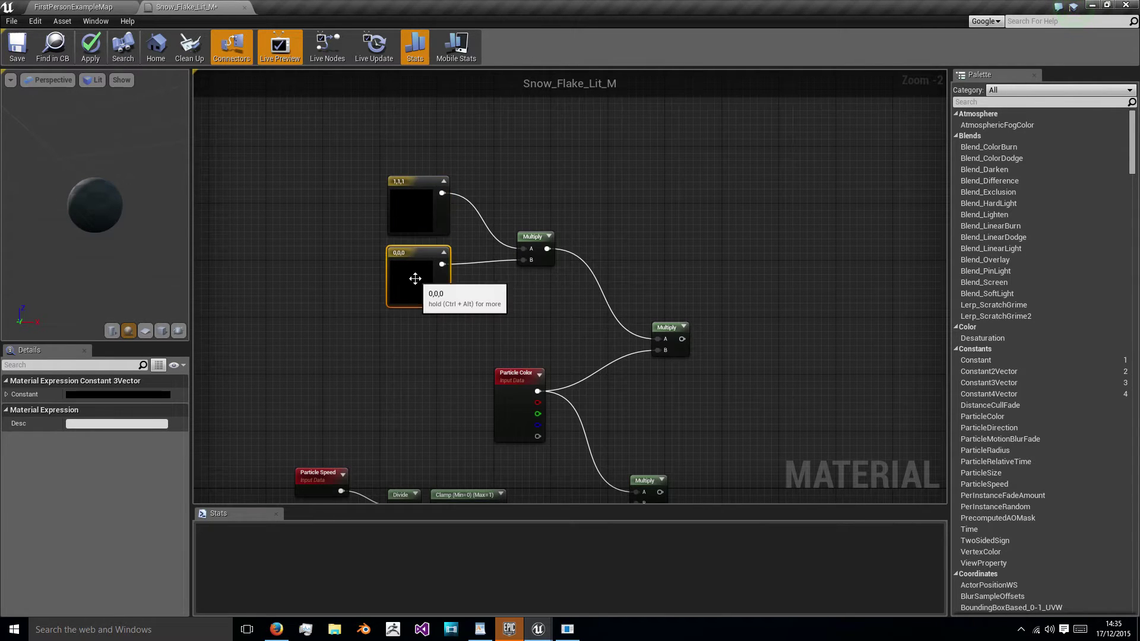
{"action": "right_click_drag", "start_coordinate": [420, 326], "coordinate": [382, 297]}
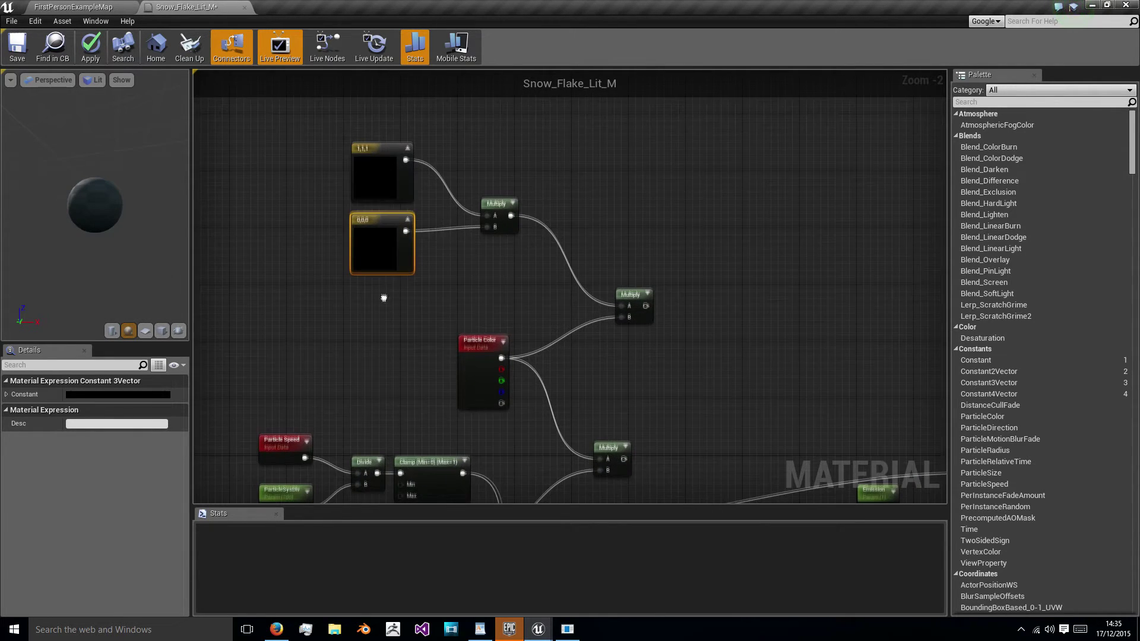
{"action": "left_click", "coordinate": [102, 394]}
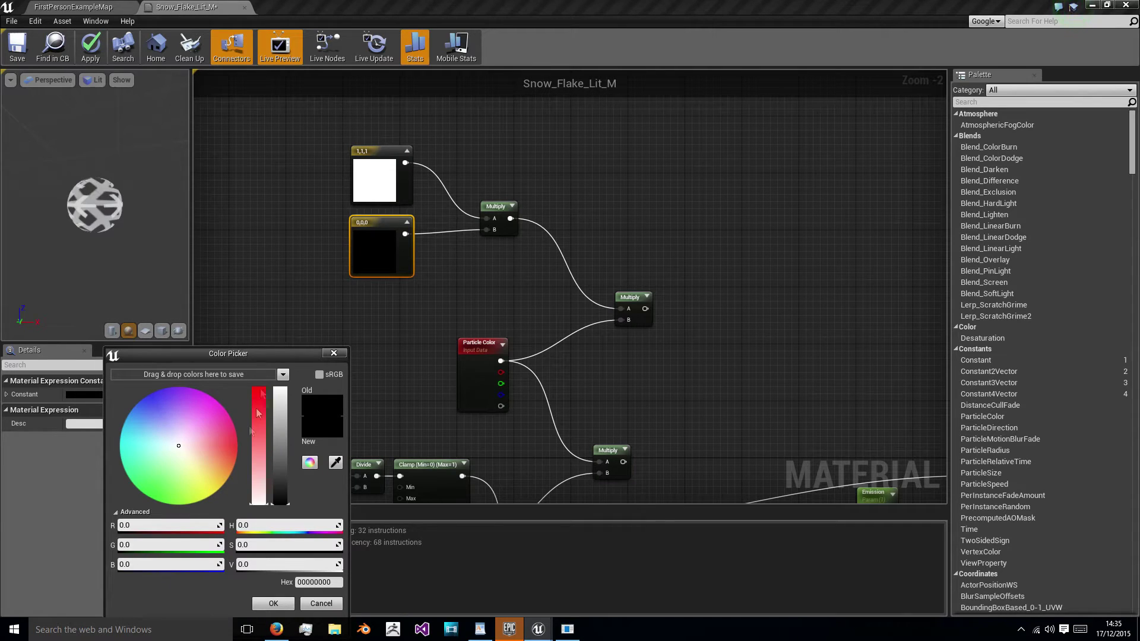
{"action": "left_click_drag", "start_coordinate": [280, 501], "coordinate": [256, 495]}
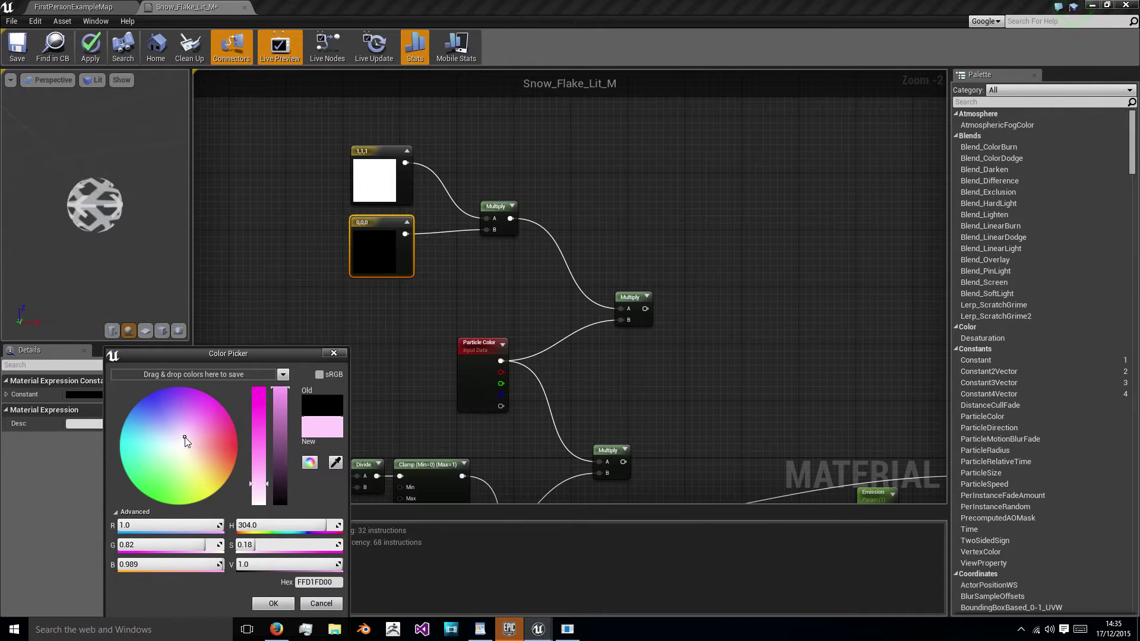
{"action": "left_click_drag", "start_coordinate": [185, 438], "coordinate": [181, 438]}
{"action": "left_click", "coordinate": [273, 603]}
{"action": "right_click_drag", "start_coordinate": [415, 358], "coordinate": [414, 312]}
{"action": "left_click", "coordinate": [397, 256]}
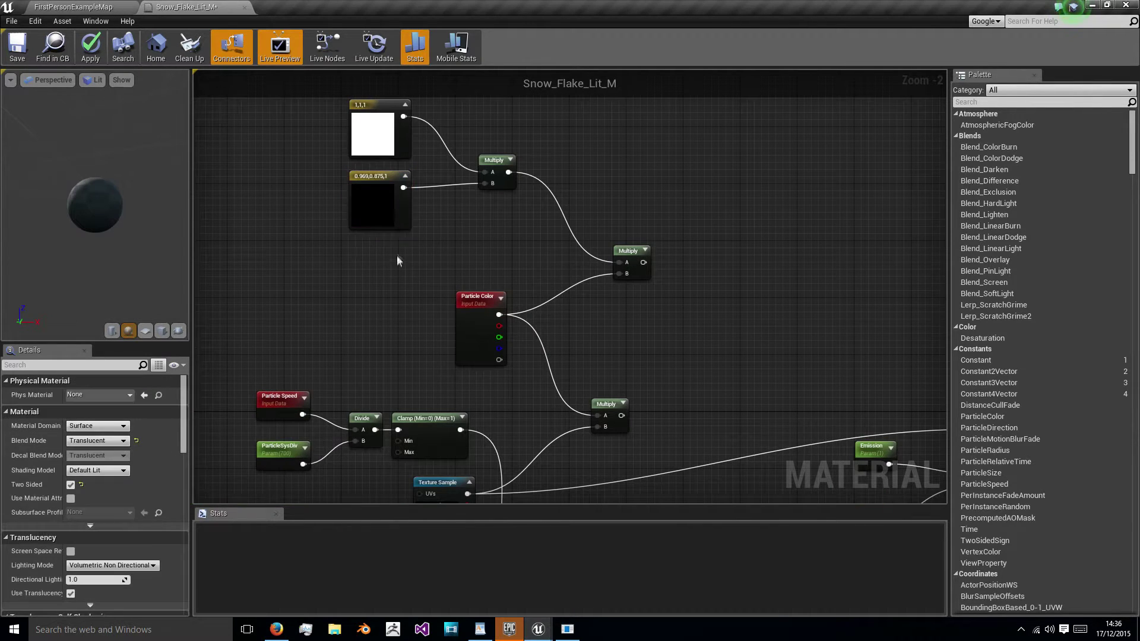
Combine the two Multiply nodes fed by Particle Color in a new Multiply node, and connect it to Base Color.
{"action": "right_click_drag", "start_coordinate": [453, 226], "coordinate": [418, 367]}
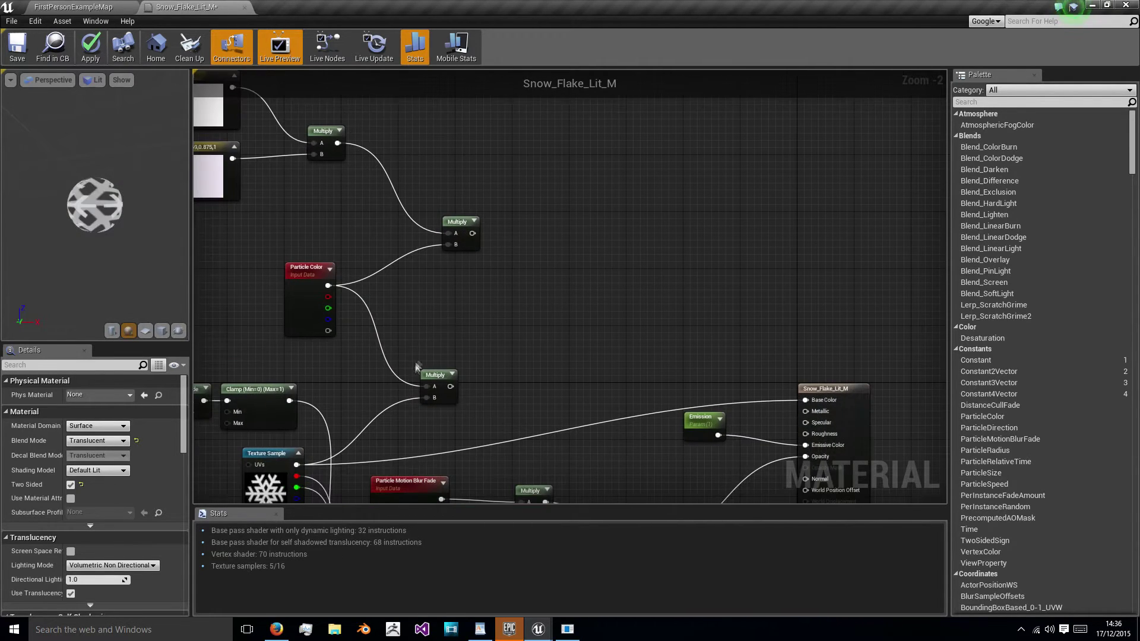
{"action": "left_click", "coordinate": [567, 299]}
{"action": "left_click_drag", "start_coordinate": [451, 386], "coordinate": [574, 323]}
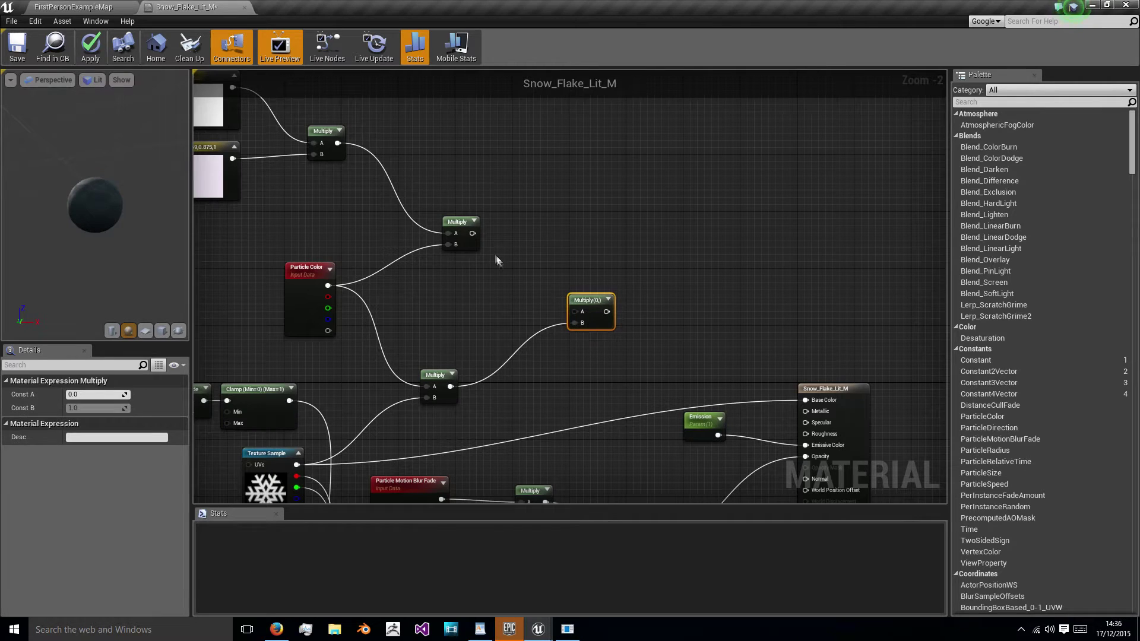
{"action": "left_click_drag", "start_coordinate": [472, 232], "coordinate": [536, 280]}
{"action": "left_click_drag", "start_coordinate": [581, 319], "coordinate": [806, 399]}
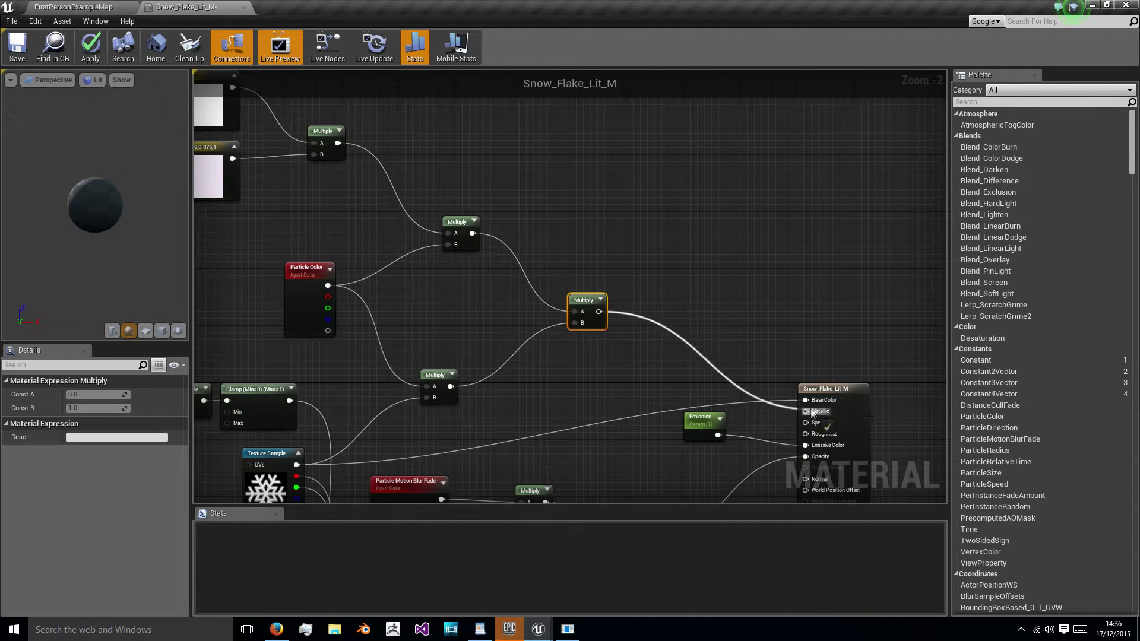
Apply the colour network changes to the material.
{"action": "left_click", "coordinate": [95, 54]}
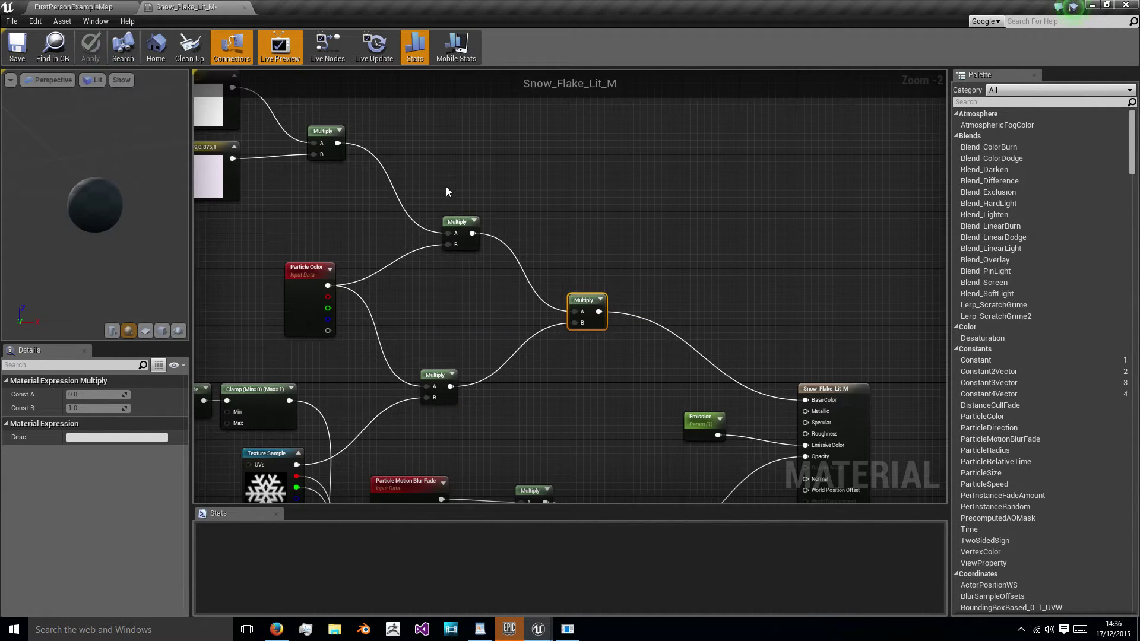
{"action": "scroll", "coordinate": [575, 319], "scroll_direction": "down", "scroll_amount": 8}
{"action": "scroll", "coordinate": [564, 388], "scroll_direction": "up", "scroll_amount": 7}
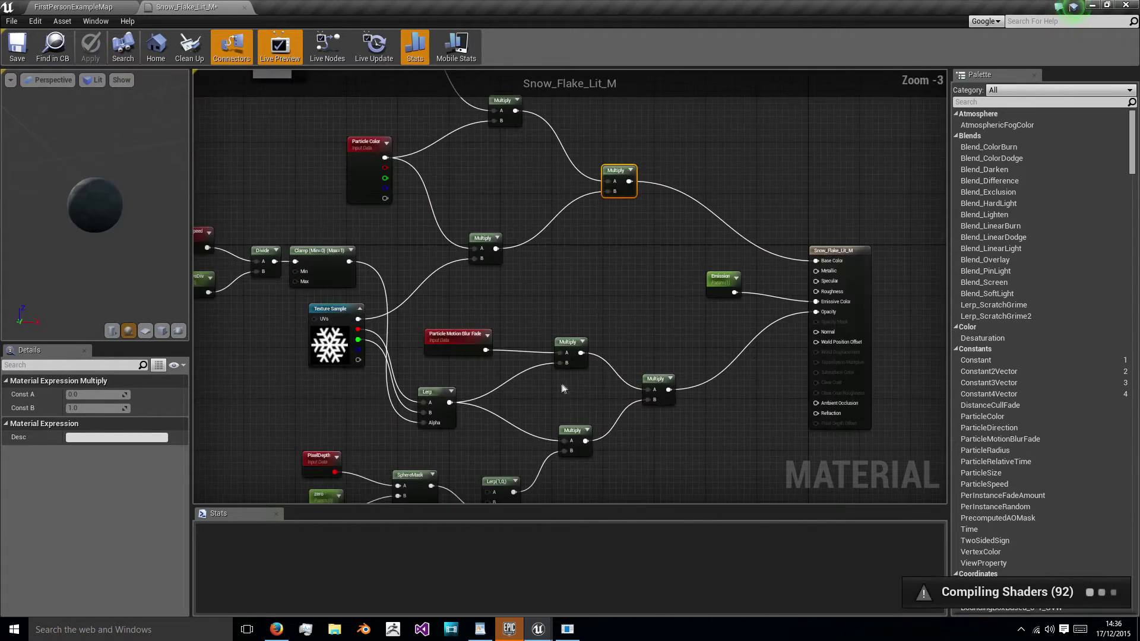
{"action": "scroll", "coordinate": [564, 297], "scroll_direction": "down", "scroll_amount": 5}
{"action": "scroll", "coordinate": [553, 272], "scroll_direction": "up", "scroll_amount": 4}
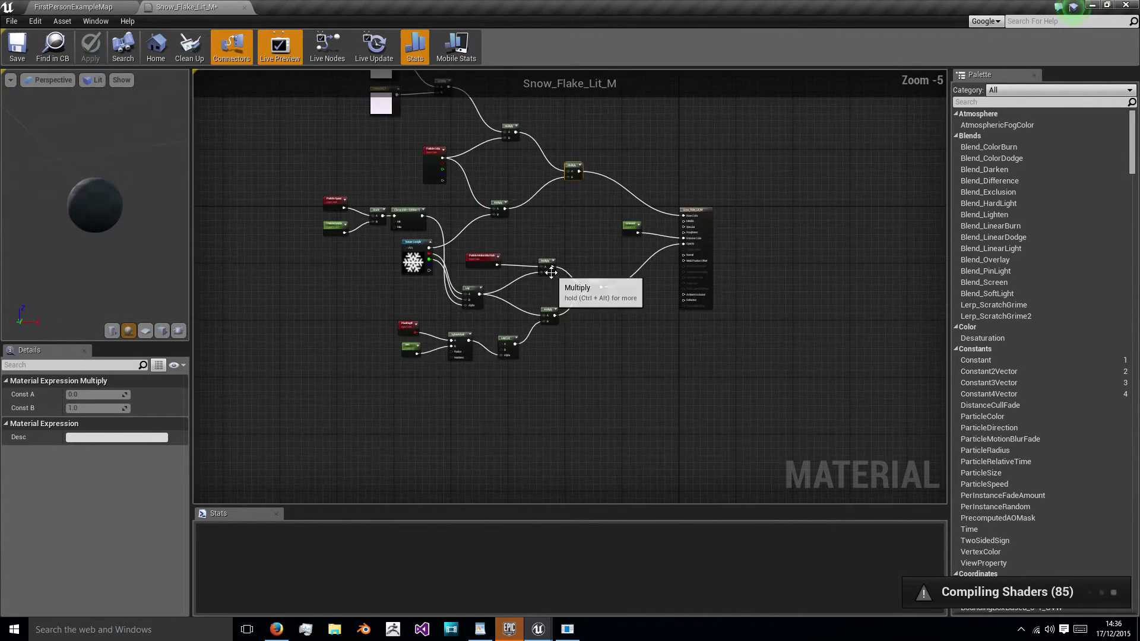
{"action": "scroll", "coordinate": [552, 272], "scroll_direction": "down", "scroll_amount": 1}
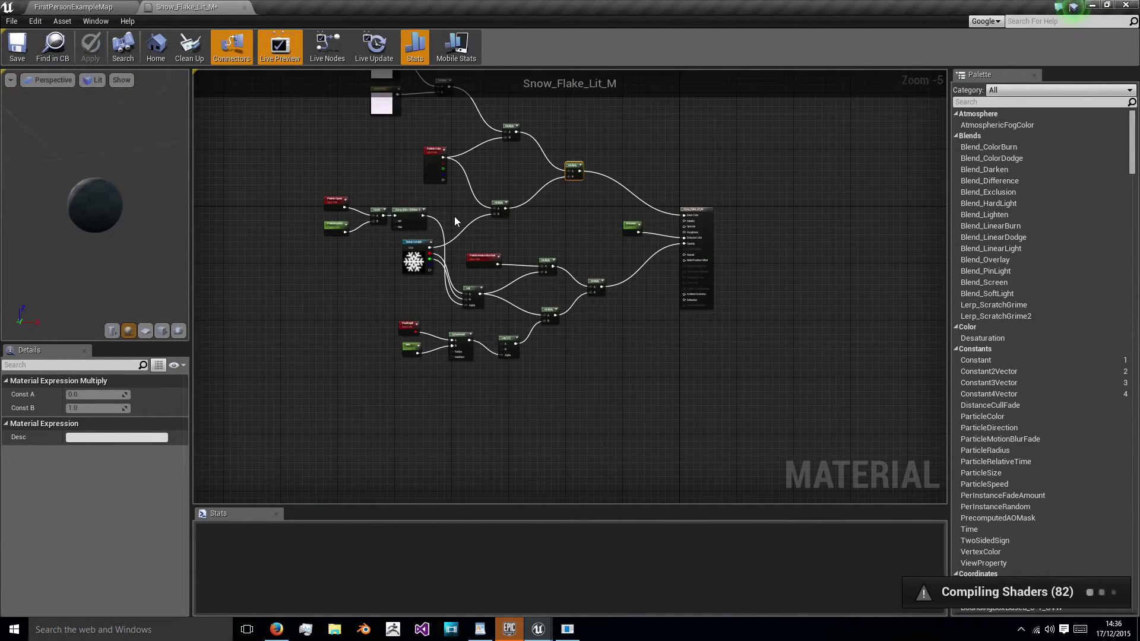
{"action": "scroll", "coordinate": [355, 233], "scroll_direction": "up", "scroll_amount": 3}
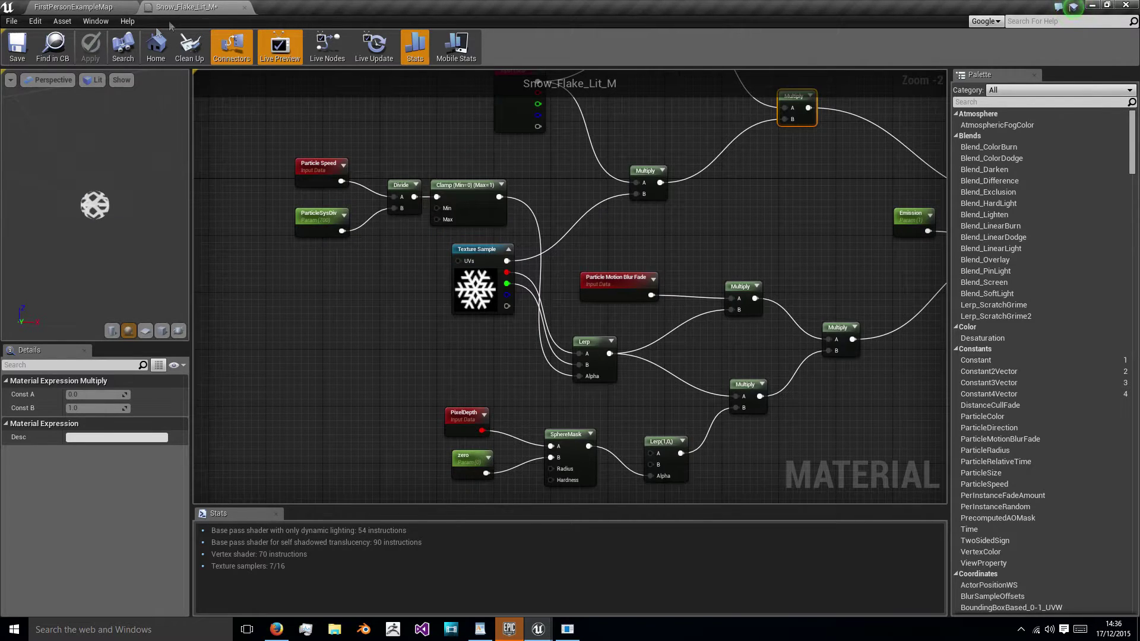
Open the Snow_Flake_Unlit_M material from the level's assets to view its current nodes, and close it.
{"action": "left_click", "coordinate": [82, 7]}
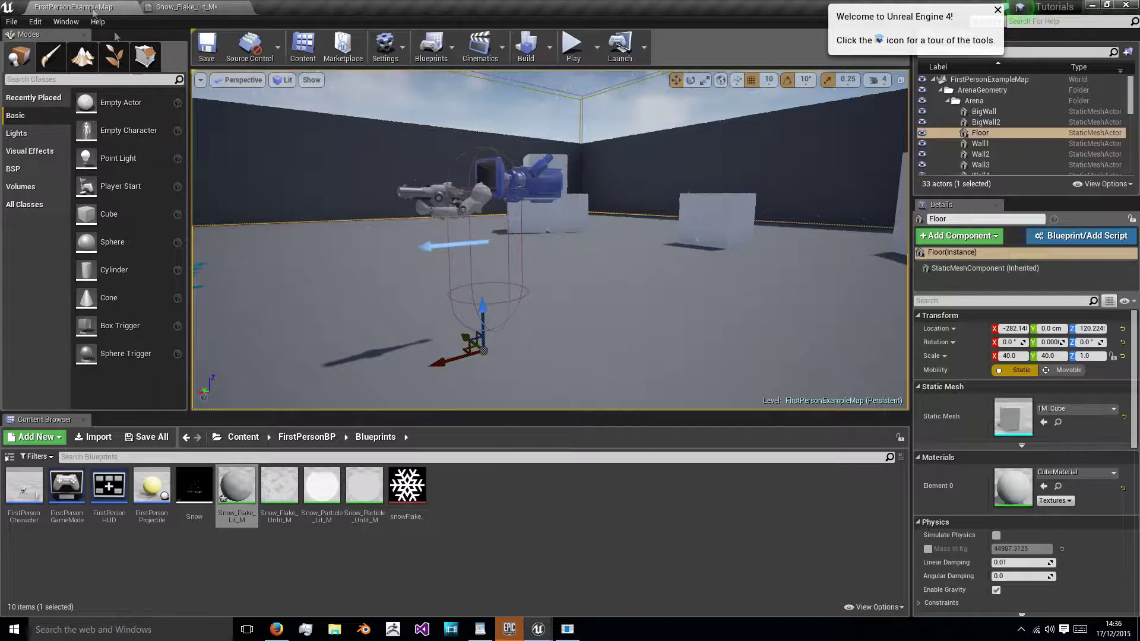
{"action": "double_click", "coordinate": [297, 504]}
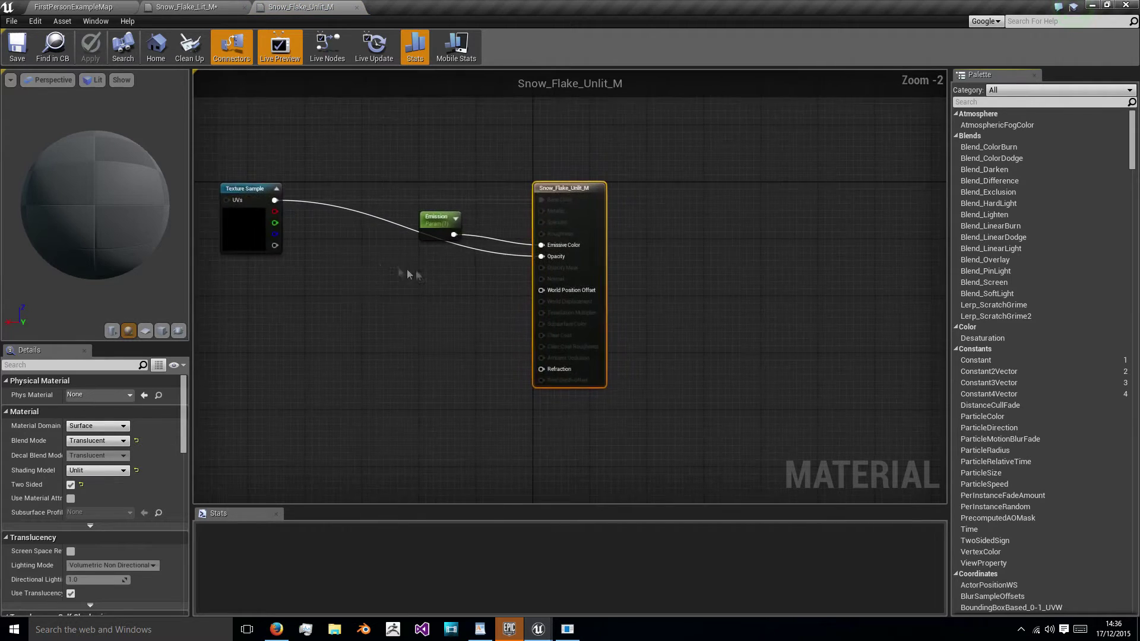
{"action": "scroll", "coordinate": [441, 257], "scroll_direction": "down", "scroll_amount": 2}
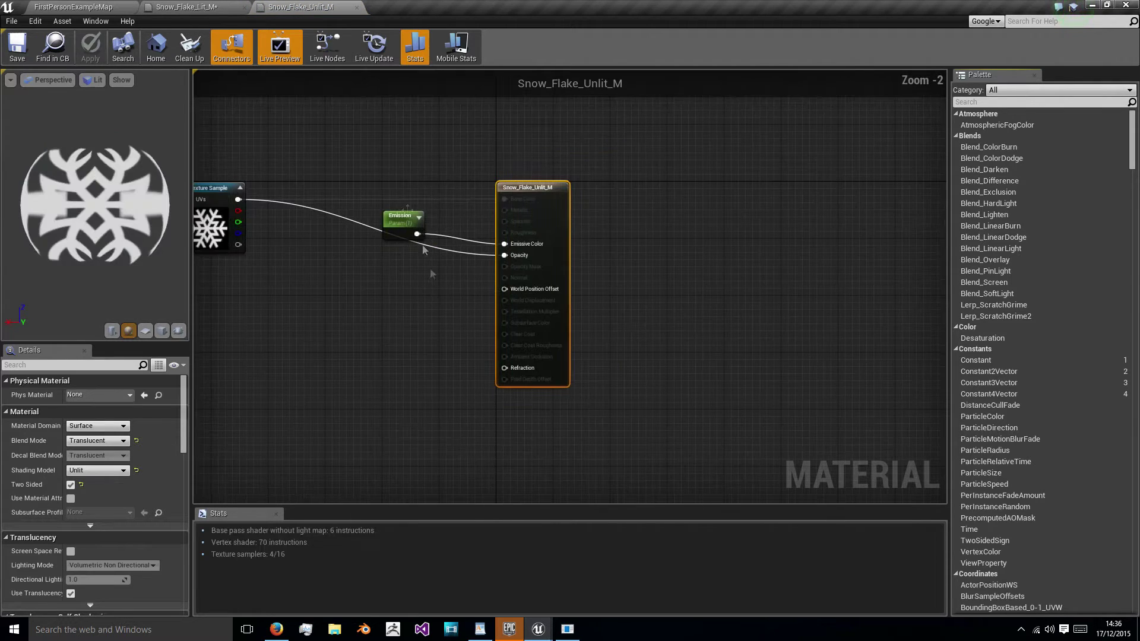
{"action": "left_click", "coordinate": [357, 7]}
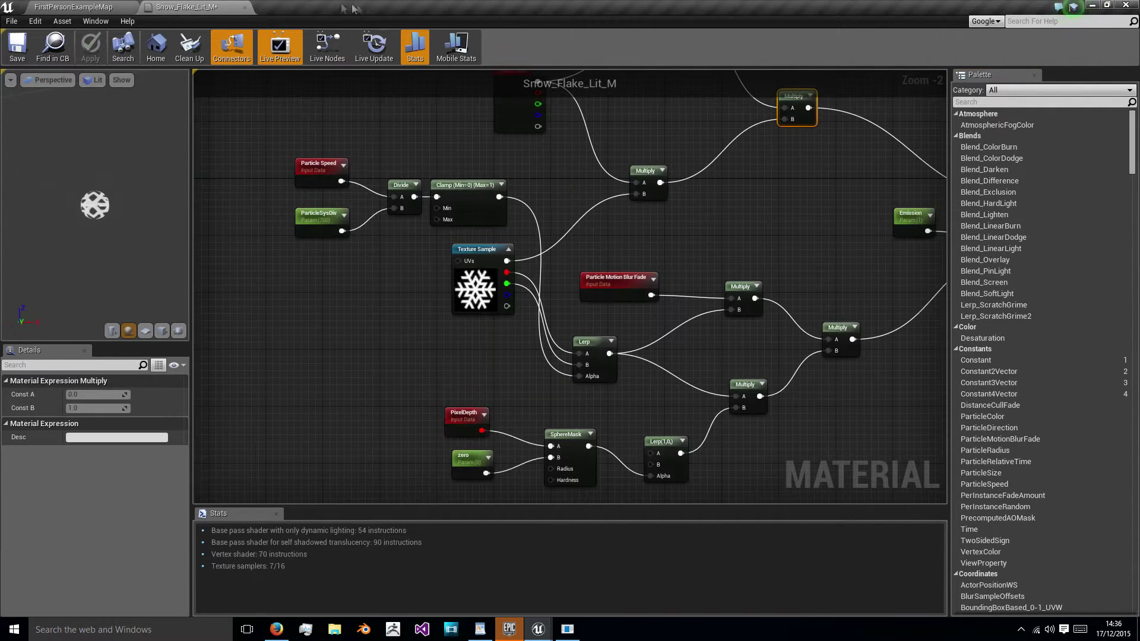
Save the Snow_Flake_Lit_M material.
{"action": "left_click", "coordinate": [76, 7]}
{"action": "left_click", "coordinate": [156, 7]}
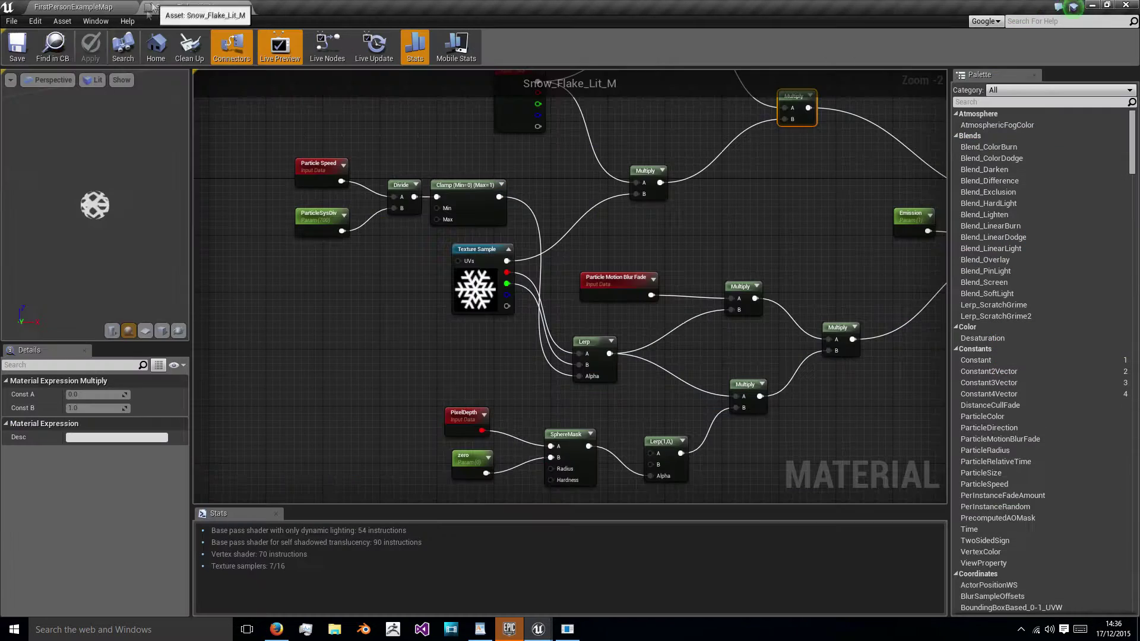
{"action": "left_click", "coordinate": [17, 48]}
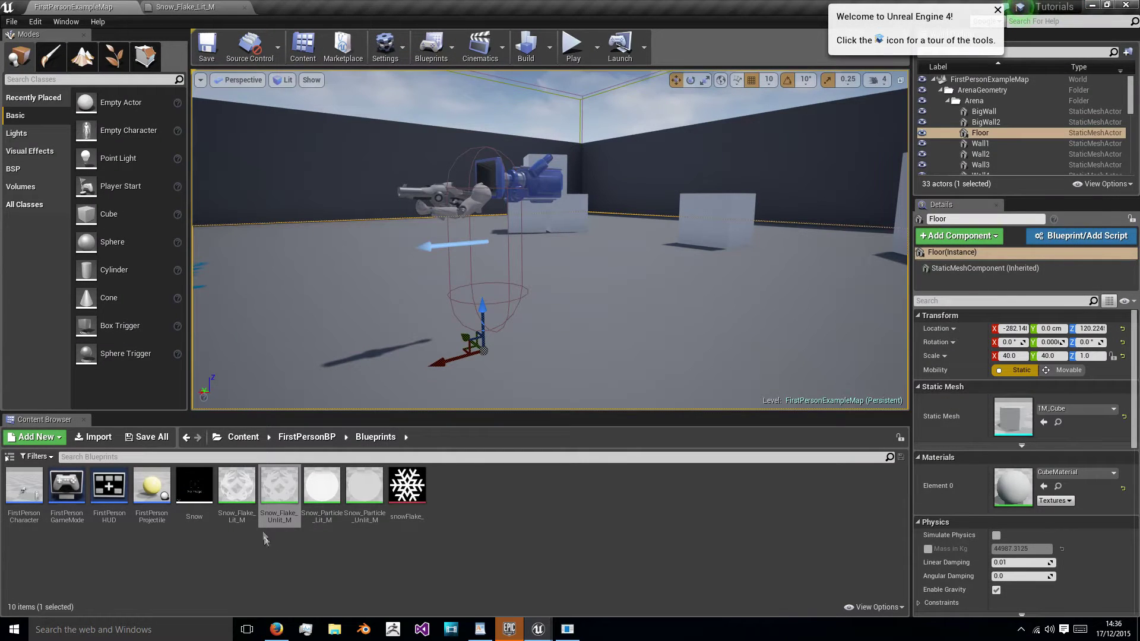
Duplicate the Snow_Flake_Lit_M material and name the copy Snow_Flake_UnLit_M2.
{"action": "right_click", "coordinate": [242, 492]}
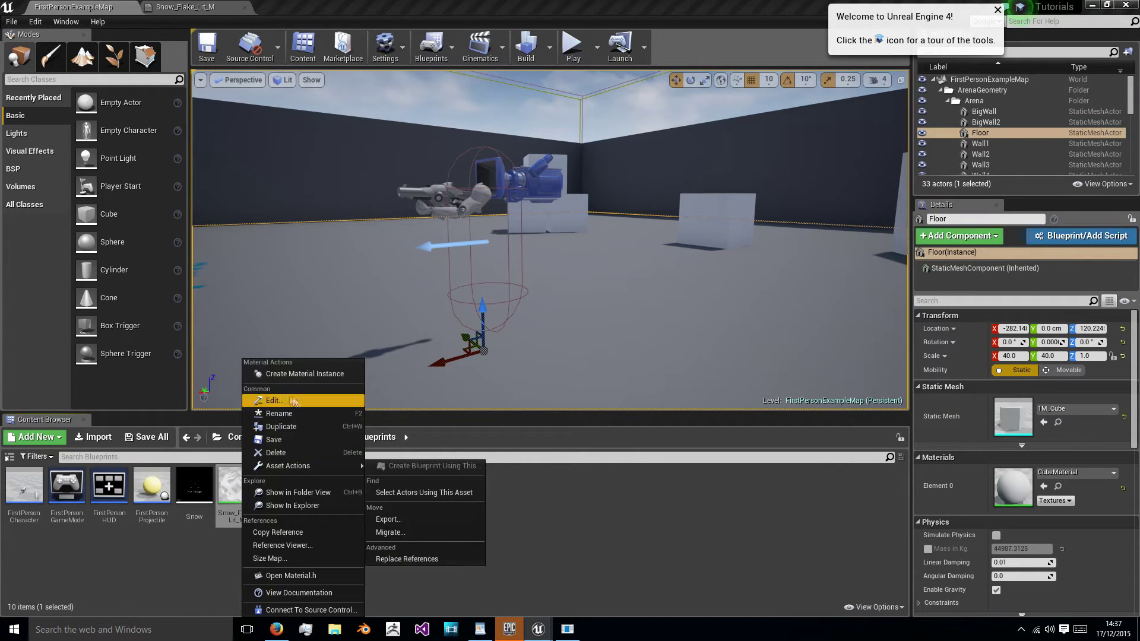
{"action": "left_click", "coordinate": [315, 427]}
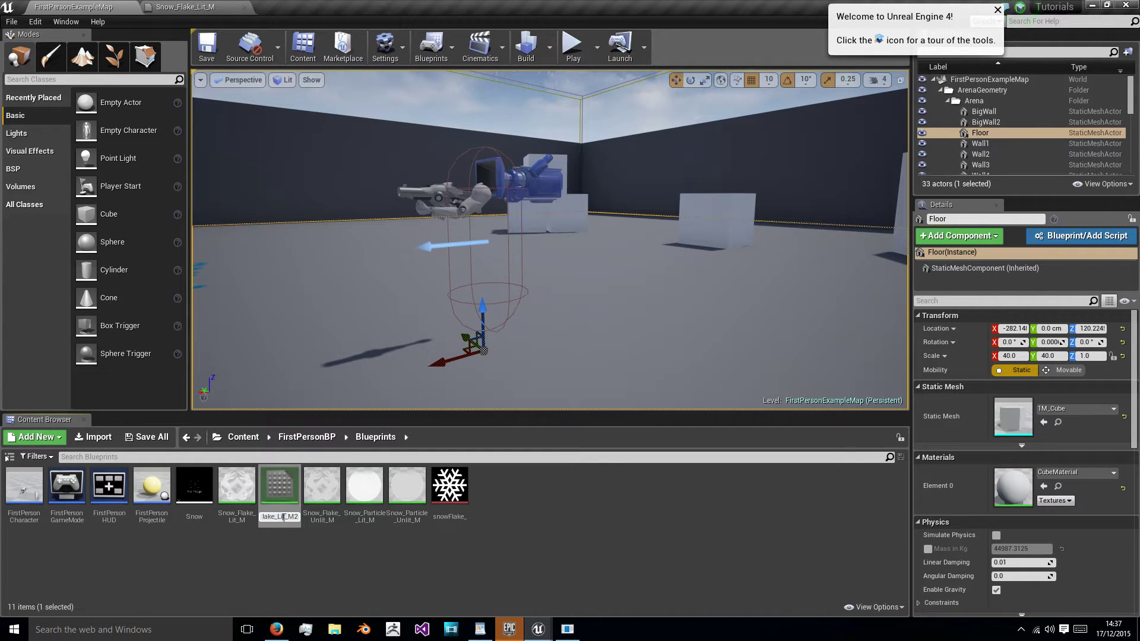
{"action": "type", "text": "Un"}
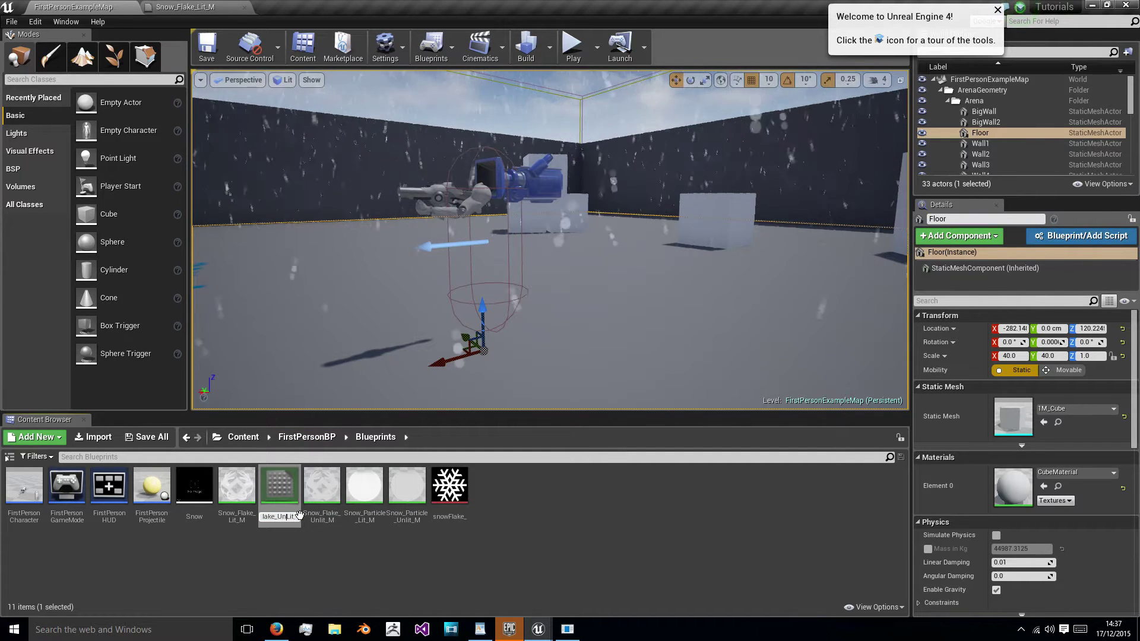
{"action": "key", "text": "Return"}
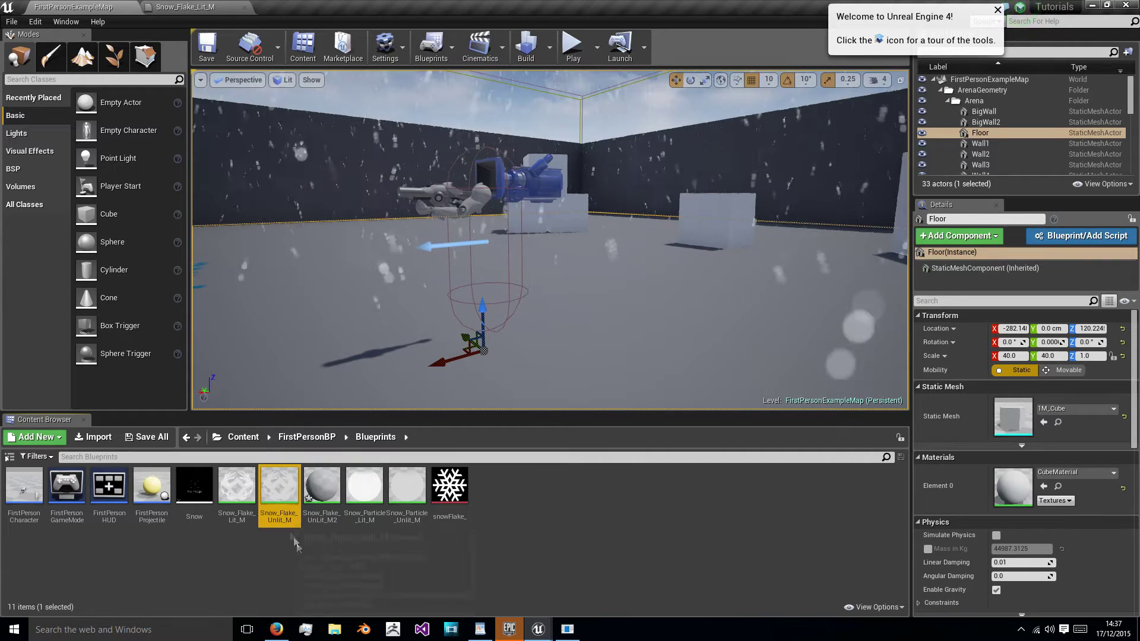
Delete the Snow_Flake_Unlit_M material, replacing its references with Snow_Flake_UnLit_M2.
{"action": "left_click", "coordinate": [278, 493]}
{"action": "key", "text": "Delete"}
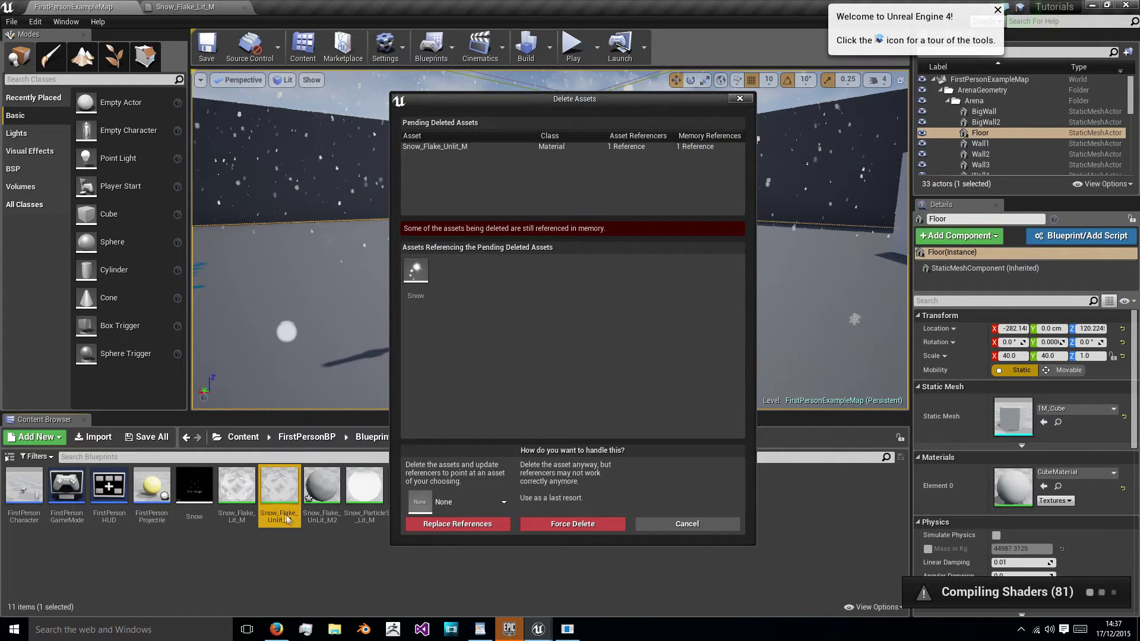
{"action": "left_click", "coordinate": [494, 506]}
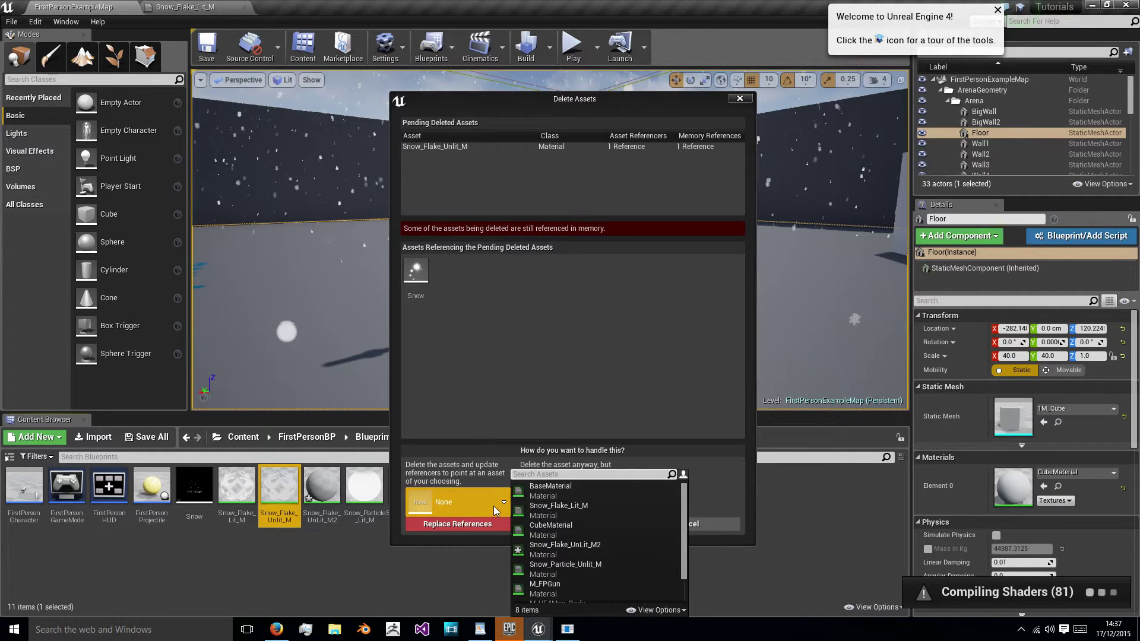
{"action": "left_click", "coordinate": [605, 546]}
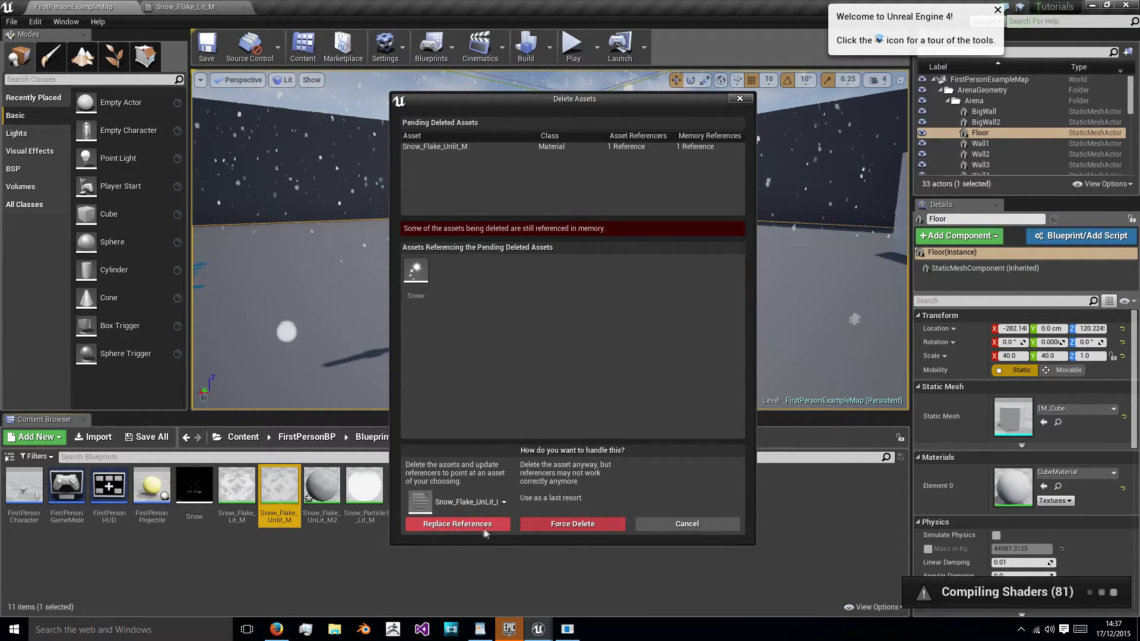
{"action": "left_click", "coordinate": [451, 527]}
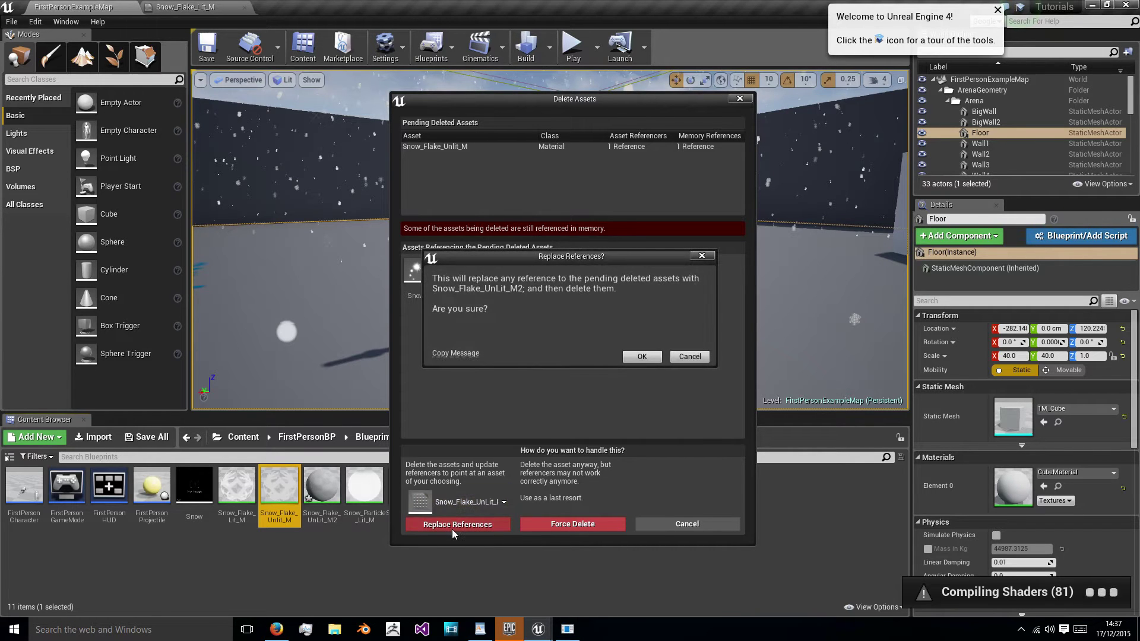
{"action": "left_click", "coordinate": [642, 357]}
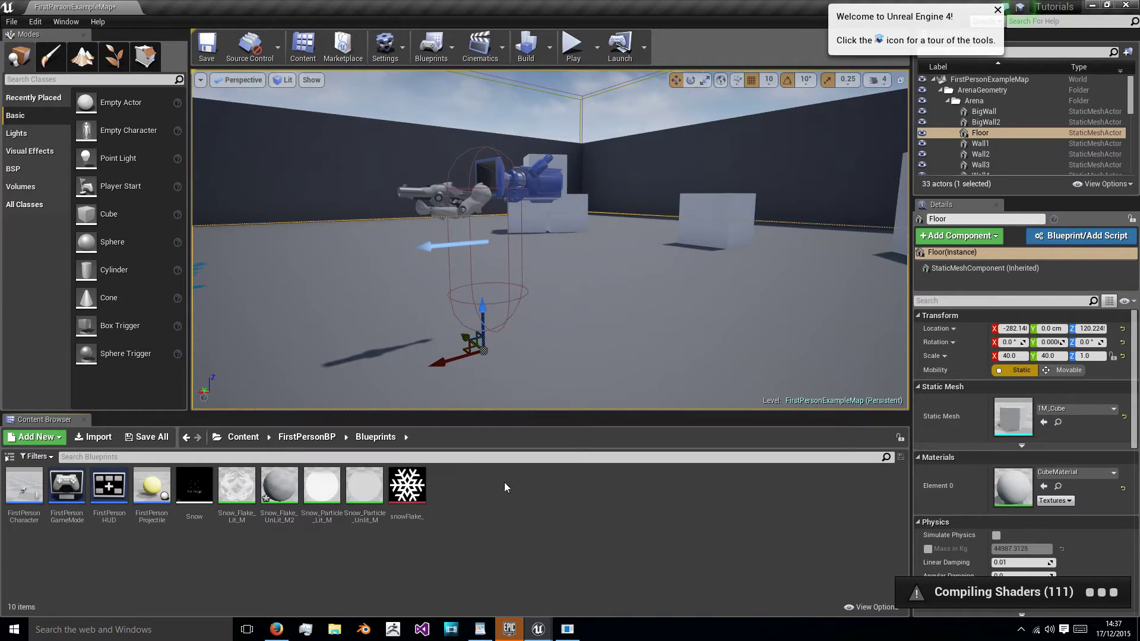
Open the Snow particle system and check the materials in the Required modules of the Snow_Flake_Unlit and Snow_Flake_Lit emitters.
{"action": "double_click", "coordinate": [200, 485]}
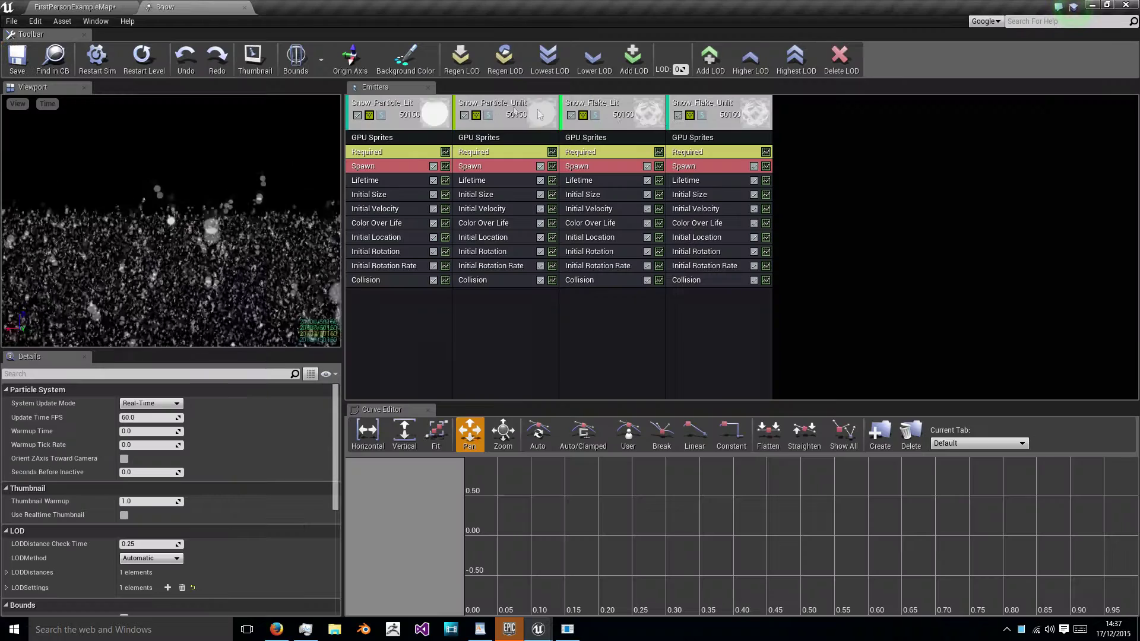
{"action": "left_click", "coordinate": [717, 106]}
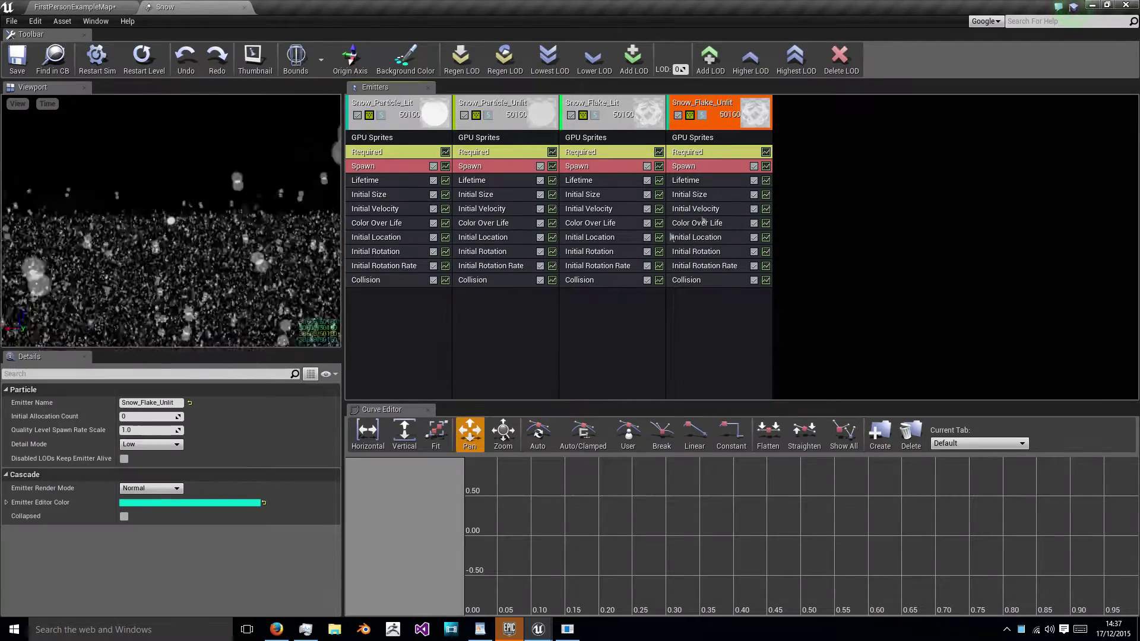
{"action": "left_click", "coordinate": [726, 153]}
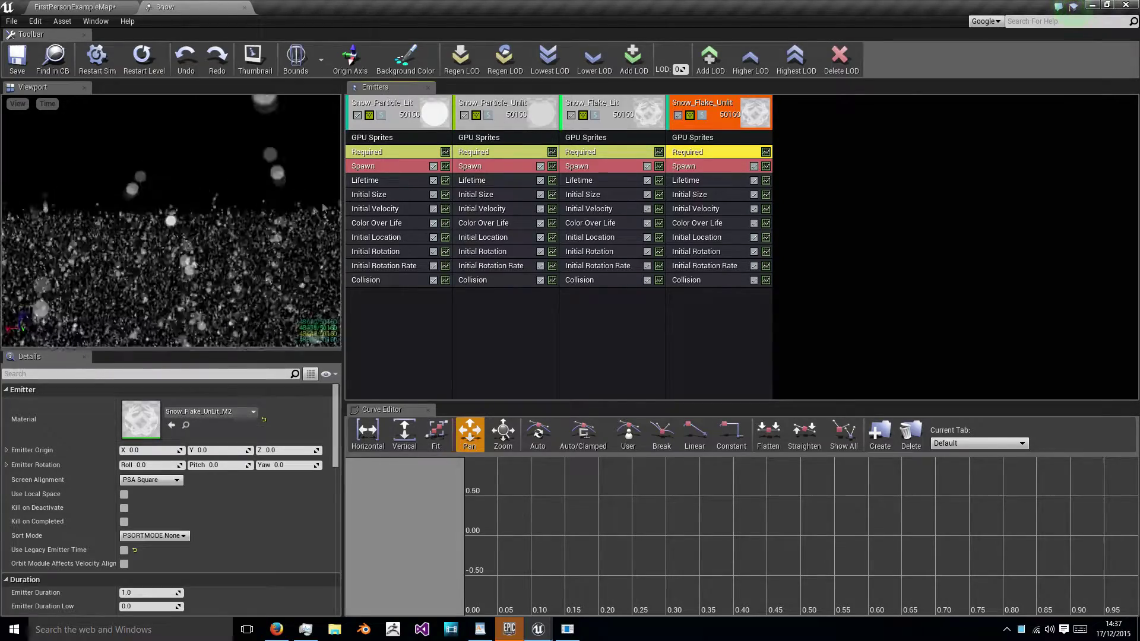
{"action": "left_click", "coordinate": [602, 104]}
{"action": "left_click", "coordinate": [619, 153]}
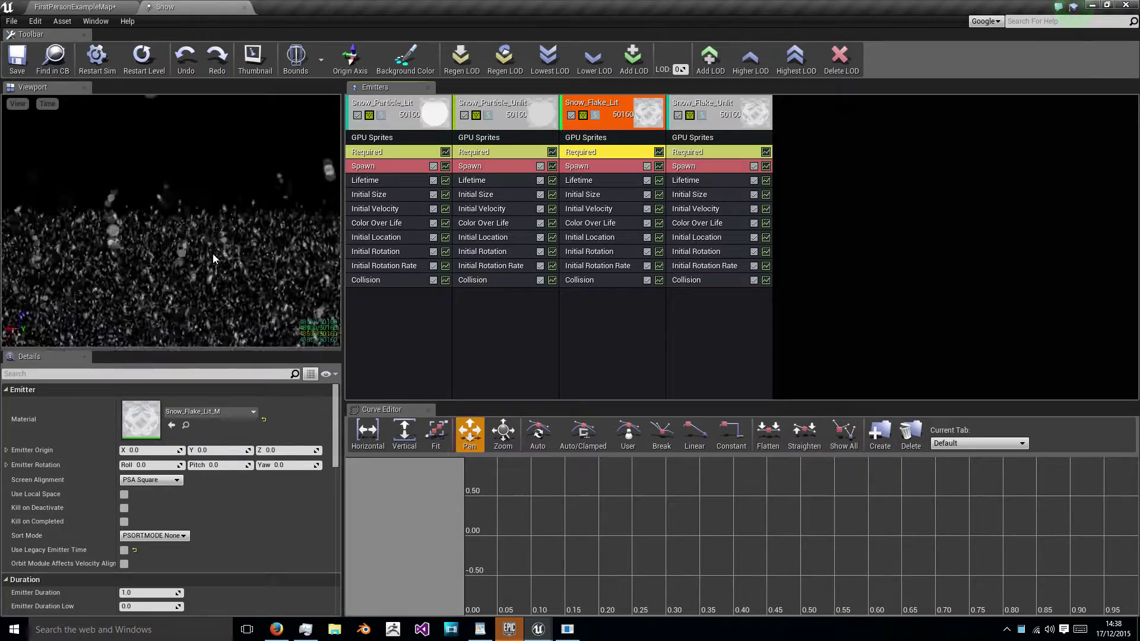
{"action": "left_click_drag", "start_coordinate": [227, 331], "coordinate": [236, 403]}
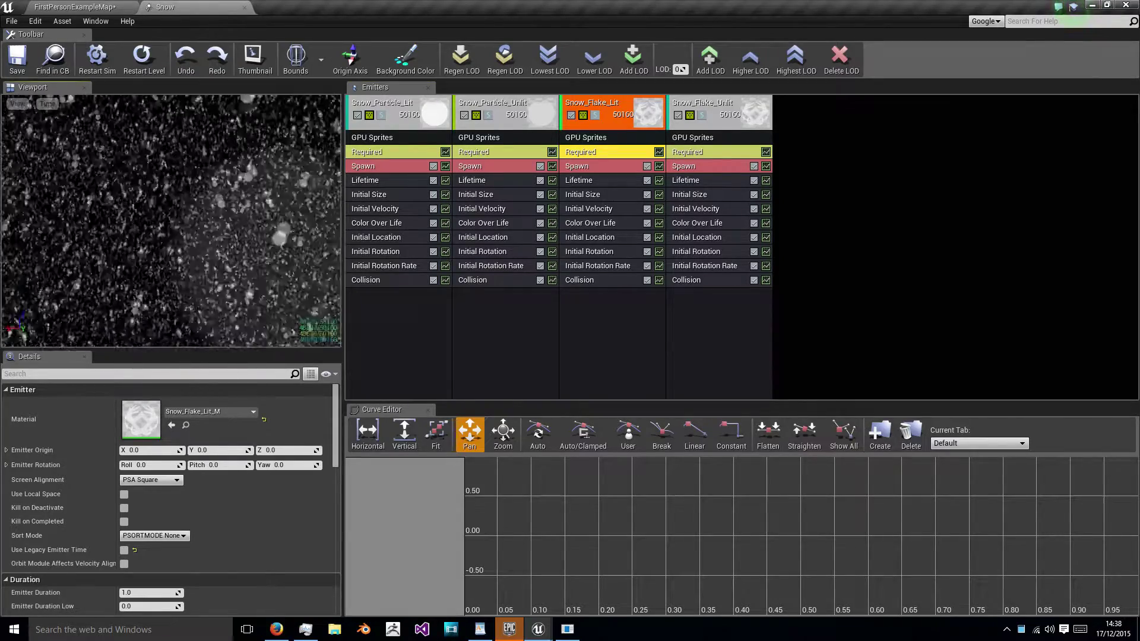
{"action": "scroll", "coordinate": [260, 483], "scroll_direction": "down", "scroll_amount": 3}
{"action": "scroll", "coordinate": [260, 483], "scroll_direction": "up", "scroll_amount": 3}
Open the Snow_Particle_Lit_M material from the Blueprints folder for editing.
{"action": "left_click", "coordinate": [75, 7]}
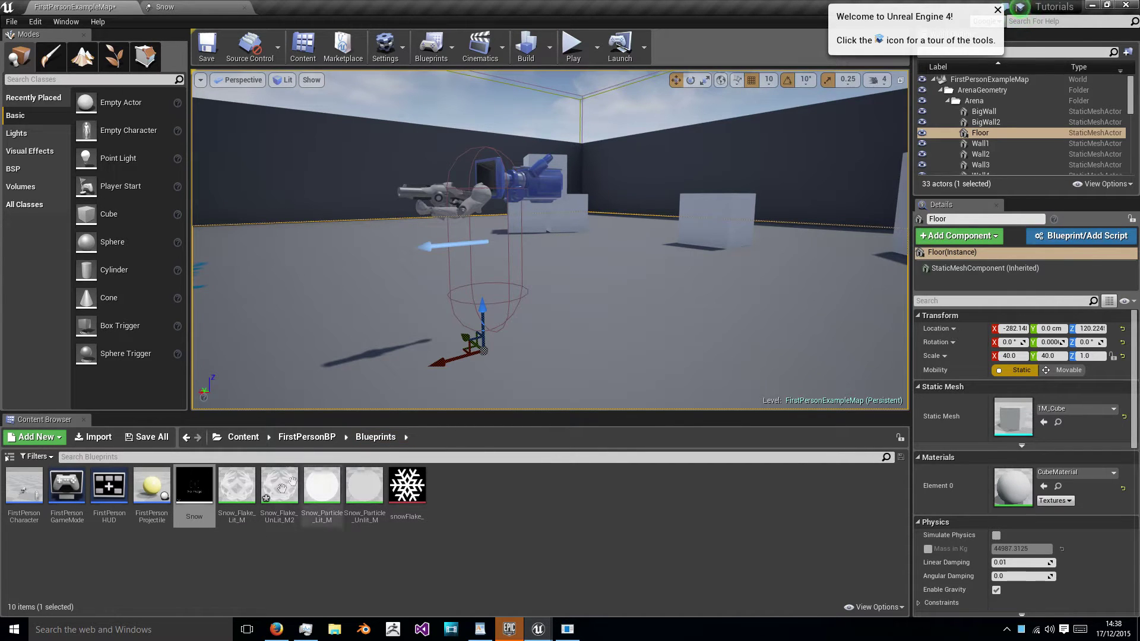
{"action": "double_click", "coordinate": [321, 486]}
{"action": "scroll", "coordinate": [416, 309], "scroll_direction": "down", "scroll_amount": 3}
{"action": "scroll", "coordinate": [401, 272], "scroll_direction": "down", "scroll_amount": 2}
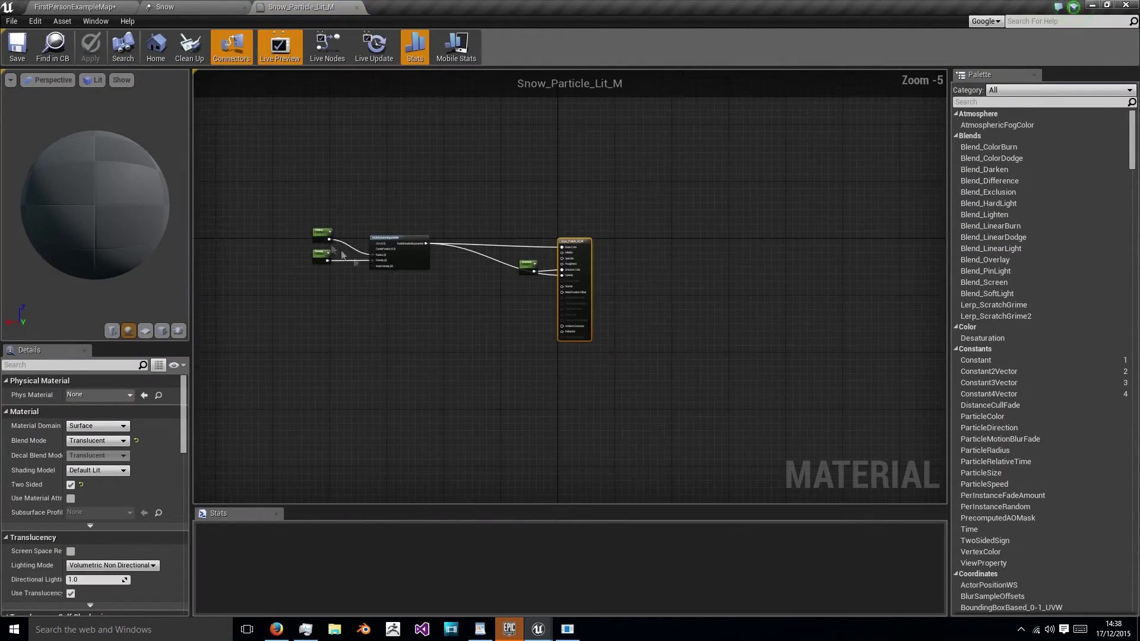
{"action": "scroll", "coordinate": [456, 296], "scroll_direction": "up", "scroll_amount": 2}
{"action": "right_click_drag", "start_coordinate": [443, 233], "coordinate": [569, 209]}
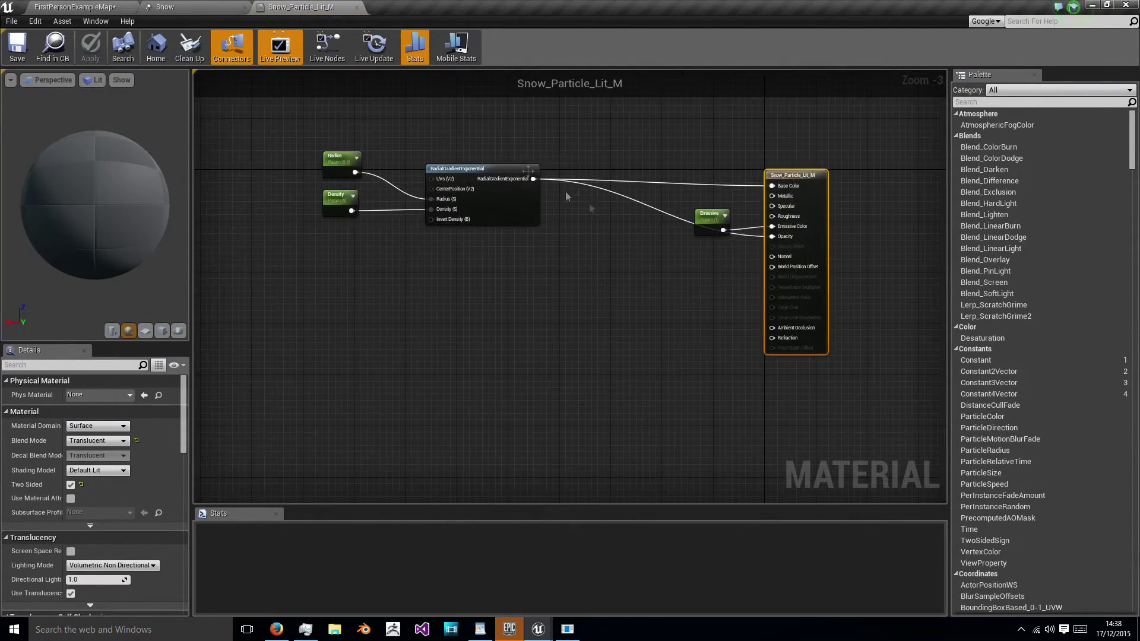
Copy all nodes except the material output from Snow_Flake_Lit_M and paste them into Snow_Particle_Lit_M.
{"action": "left_click", "coordinate": [181, 8]}
{"action": "left_click", "coordinate": [95, 7]}
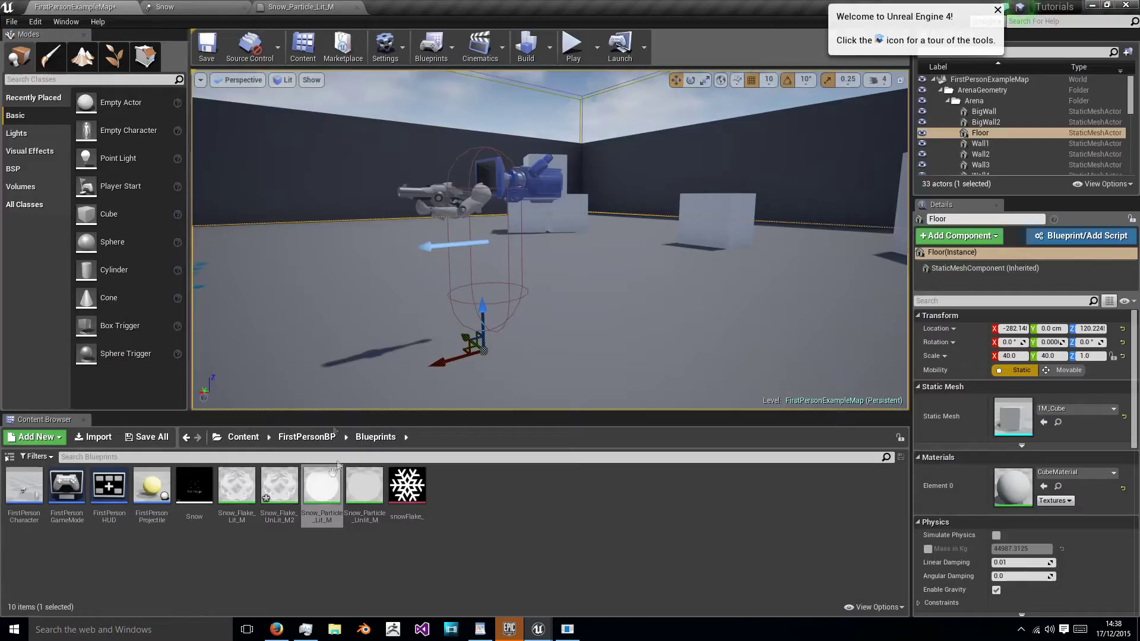
{"action": "double_click", "coordinate": [250, 492]}
{"action": "scroll", "coordinate": [384, 398], "scroll_direction": "down", "scroll_amount": 8}
{"action": "left_click_drag", "start_coordinate": [312, 143], "coordinate": [494, 446]}
{"action": "scroll", "coordinate": [465, 458], "scroll_direction": "down", "scroll_amount": 3}
{"action": "scroll", "coordinate": [466, 457], "scroll_direction": "down", "scroll_amount": 5}
{"action": "right_click_drag", "start_coordinate": [479, 358], "coordinate": [536, 246]}
{"action": "left_click", "coordinate": [341, 135]}
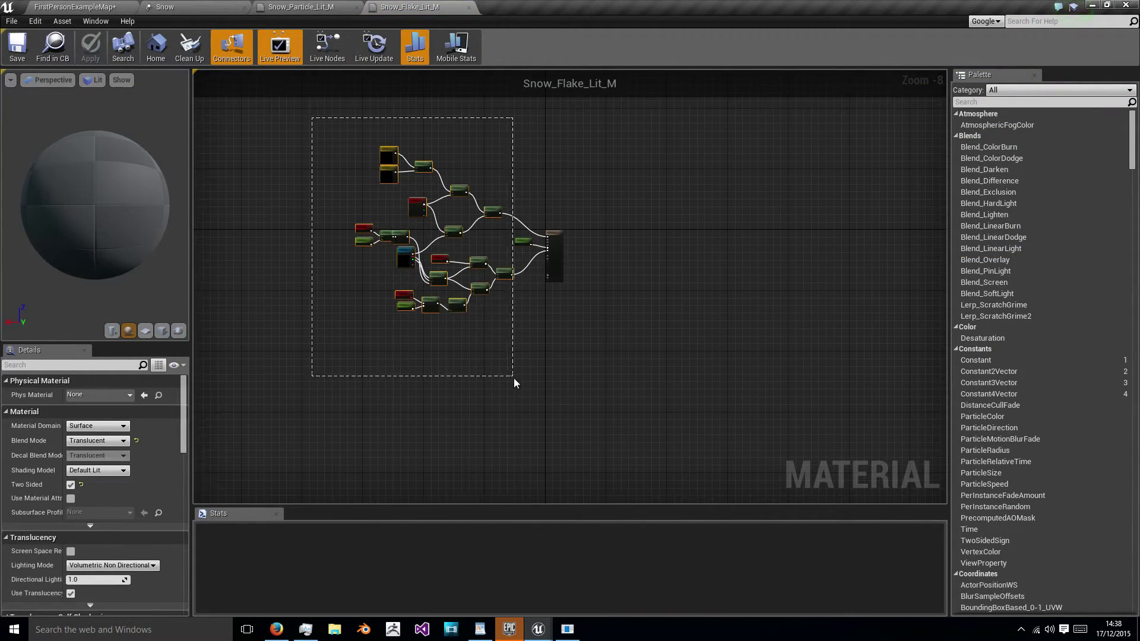
{"action": "left_click_drag", "start_coordinate": [514, 379], "coordinate": [530, 394]}
{"action": "left_click", "coordinate": [301, 7]}
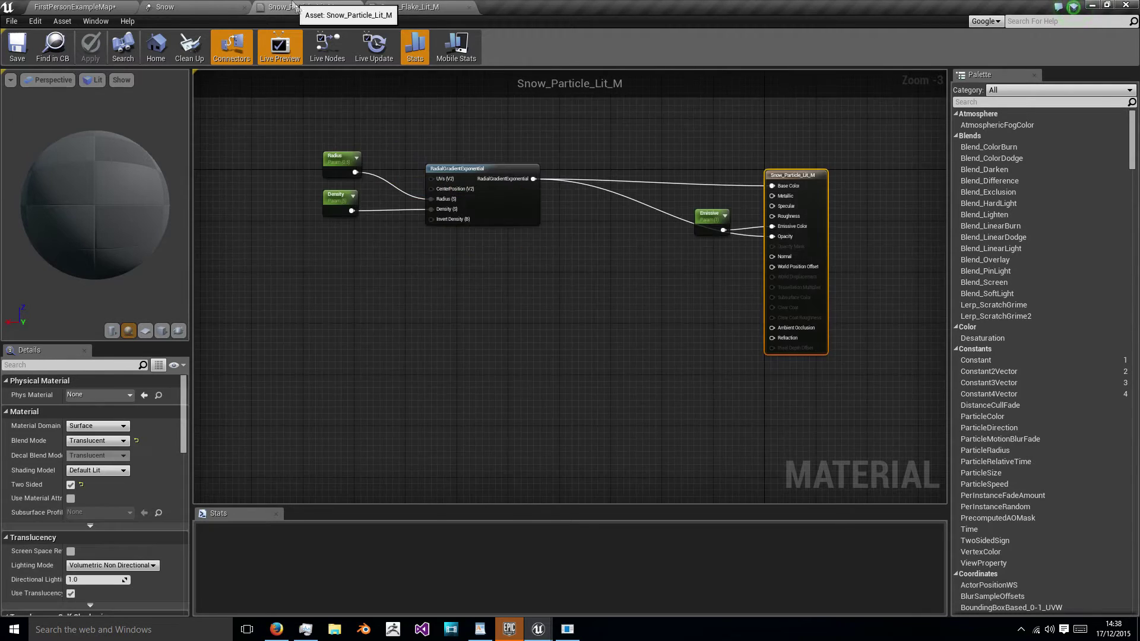
{"action": "scroll", "coordinate": [497, 339], "scroll_direction": "down", "scroll_amount": 6}
{"action": "key", "text": "ctrl+v"}
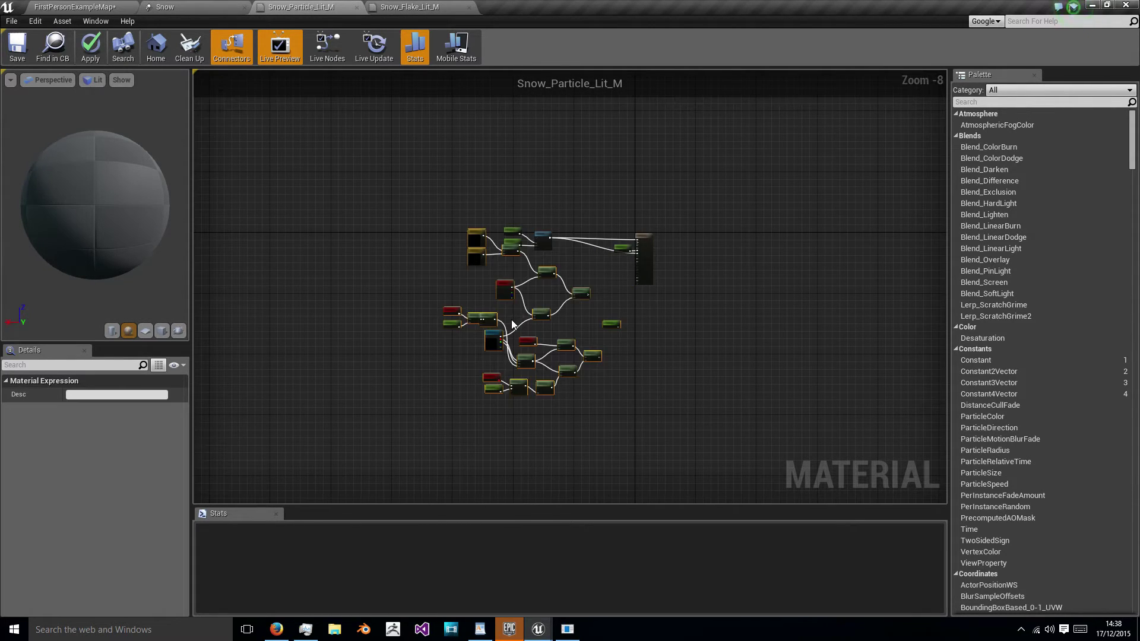
Reposition the pasted node network as a group beside the existing radial gradient nodes.
{"action": "scroll", "coordinate": [519, 262], "scroll_direction": "up", "scroll_amount": 4}
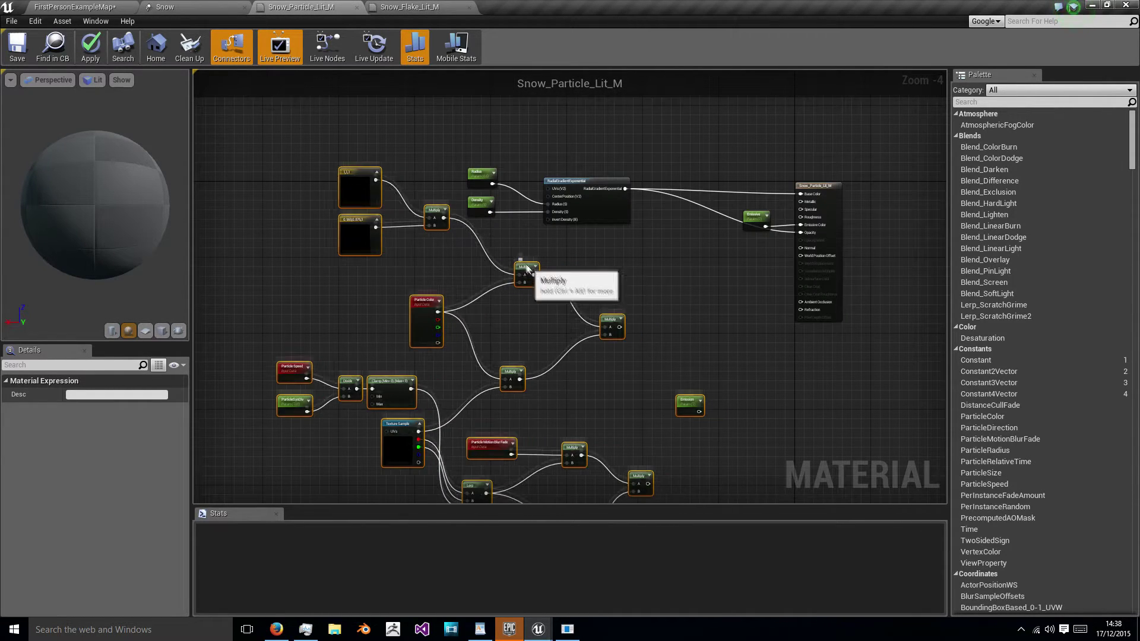
{"action": "left_click_drag", "start_coordinate": [526, 267], "coordinate": [415, 337]}
{"action": "right_click_drag", "start_coordinate": [547, 314], "coordinate": [690, 135]}
{"action": "left_click_drag", "start_coordinate": [434, 323], "coordinate": [539, 417]}
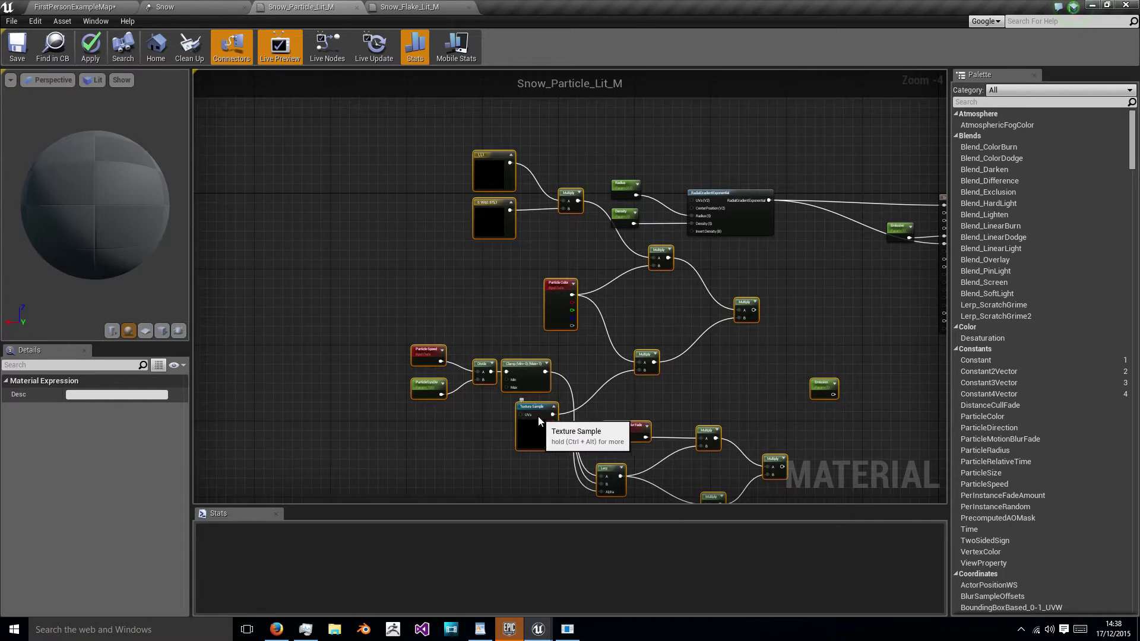
{"action": "left_click", "coordinate": [507, 296]}
{"action": "right_click_drag", "start_coordinate": [571, 312], "coordinate": [406, 219]}
{"action": "scroll", "coordinate": [406, 219], "scroll_direction": "down", "scroll_amount": 2}
Move the Radius, Density and RadialGradientExponential nodes together to just before the pasted Texture Sample node.
{"action": "scroll", "coordinate": [438, 157], "scroll_direction": "up", "scroll_amount": 3}
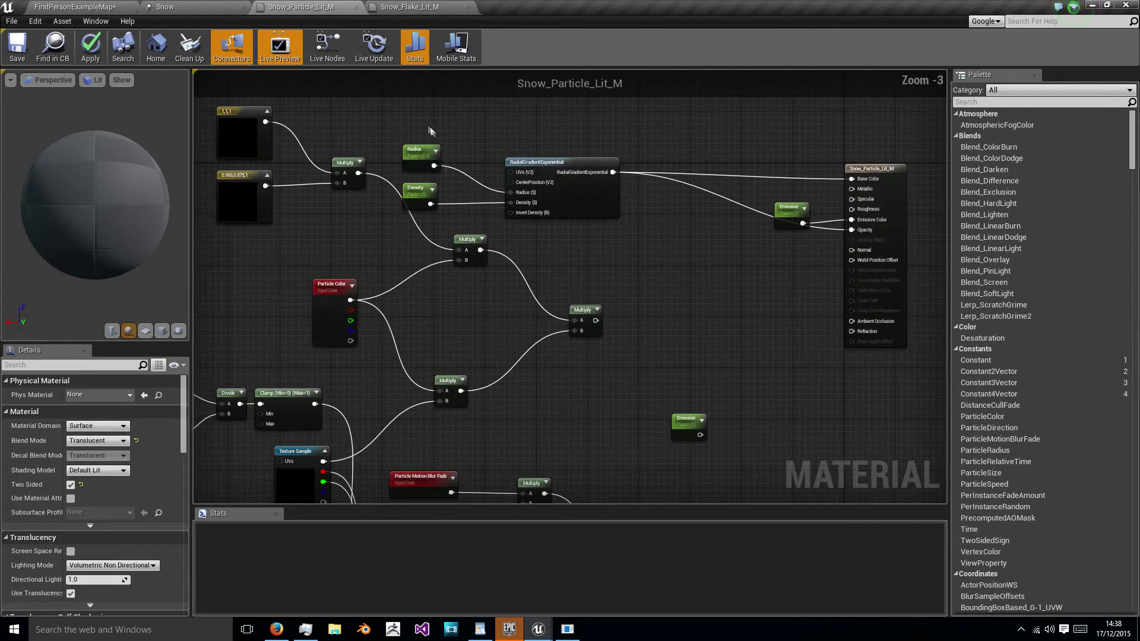
{"action": "left_click_drag", "start_coordinate": [543, 215], "coordinate": [562, 218]}
{"action": "scroll", "coordinate": [563, 207], "scroll_direction": "down", "scroll_amount": 1}
{"action": "right_click_drag", "start_coordinate": [564, 208], "coordinate": [615, 176]}
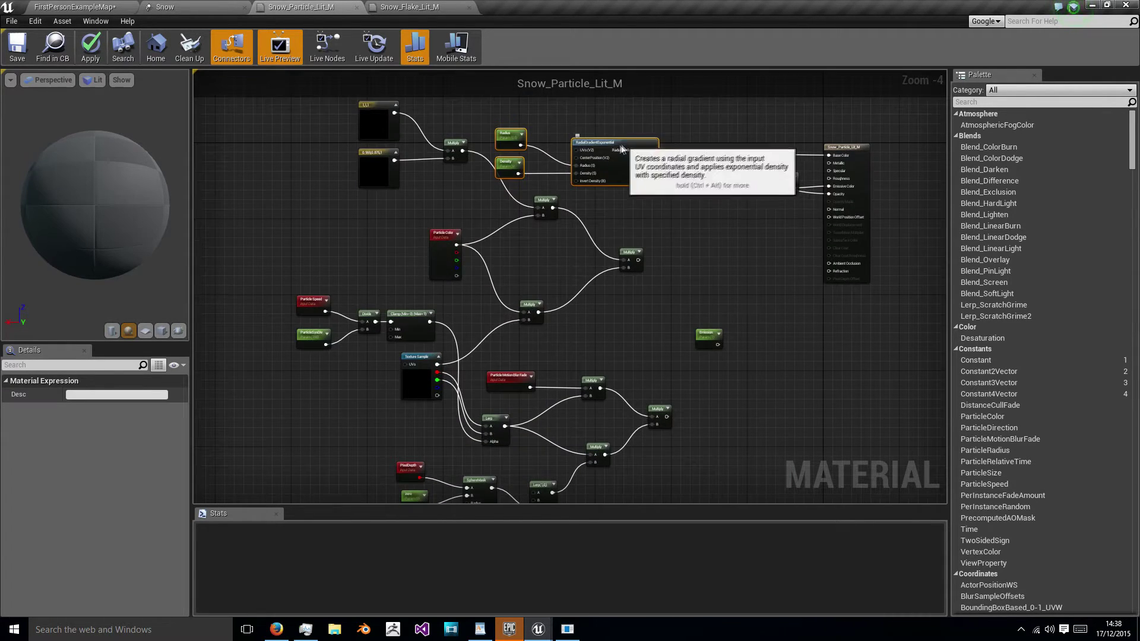
{"action": "left_click_drag", "start_coordinate": [619, 145], "coordinate": [346, 385]}
{"action": "left_click", "coordinate": [574, 194]}
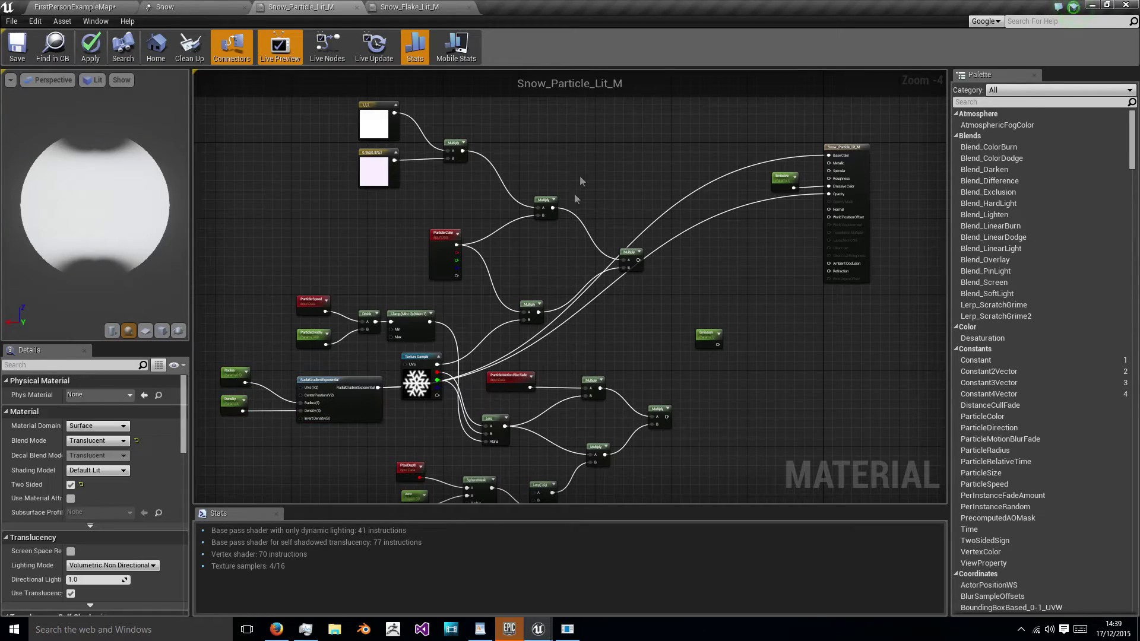
Delete the pasted snowflake Texture Sample node from the Snow_Particle_Lit_M graph.
{"action": "right_click_drag", "start_coordinate": [563, 355], "coordinate": [512, 323]}
{"action": "right_click_drag", "start_coordinate": [563, 224], "coordinate": [559, 269]}
{"action": "scroll", "coordinate": [578, 270], "scroll_direction": "up", "scroll_amount": 2}
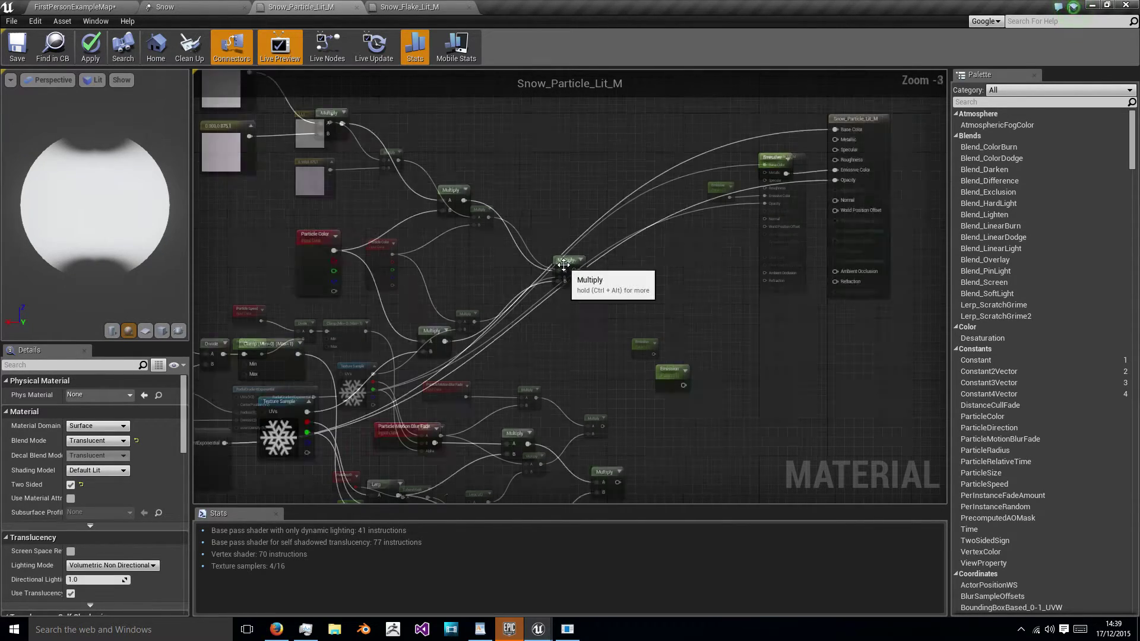
{"action": "scroll", "coordinate": [581, 272], "scroll_direction": "down", "scroll_amount": 2}
{"action": "right_click_drag", "start_coordinate": [488, 310], "coordinate": [540, 238]}
{"action": "left_click_drag", "start_coordinate": [406, 296], "coordinate": [414, 296]}
{"action": "key", "text": "Delete"}
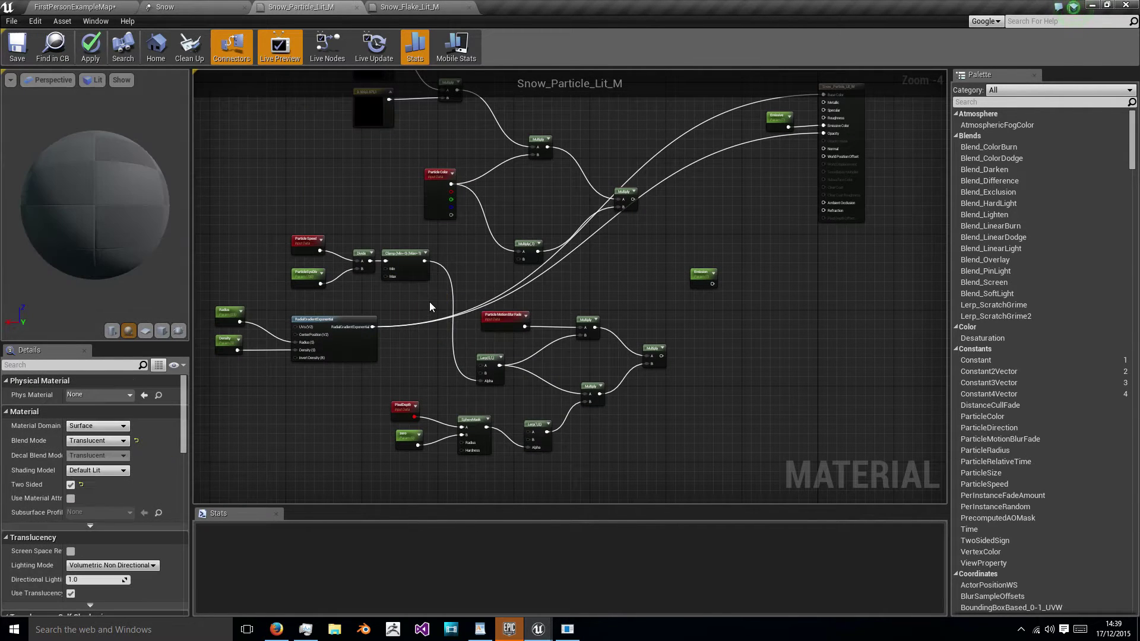
Reposition the RadialGradientExponential node in the Texture Sample's former place and connect its output to the Lerp's A and B inputs.
{"action": "left_click_drag", "start_coordinate": [348, 324], "coordinate": [385, 313]}
{"action": "scroll", "coordinate": [386, 313], "scroll_direction": "up", "scroll_amount": 3}
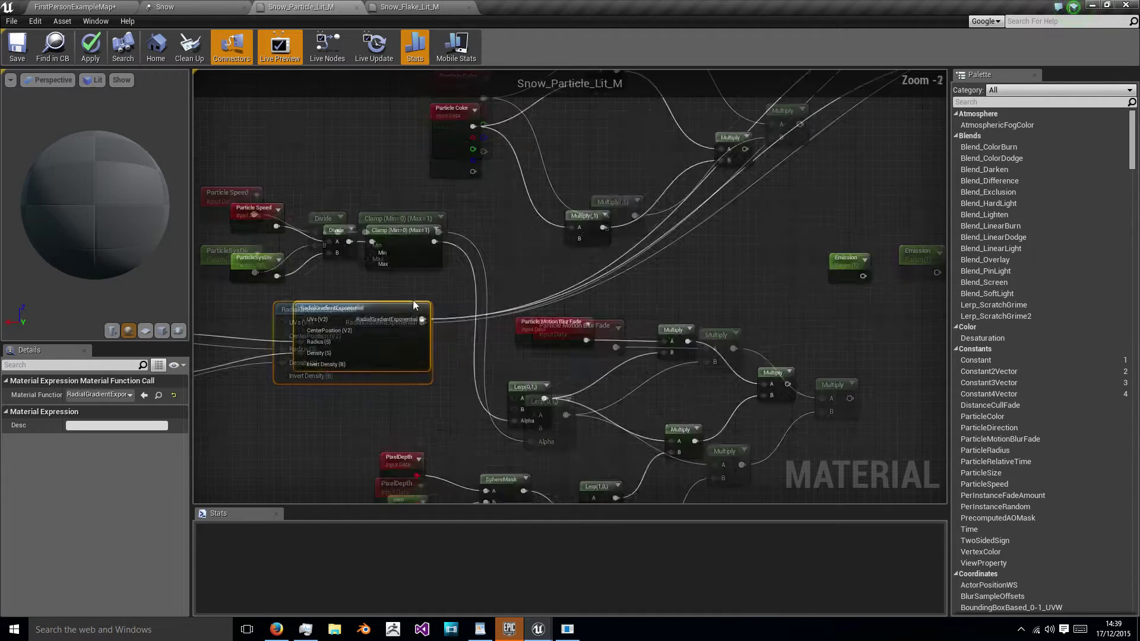
{"action": "left_click_drag", "start_coordinate": [405, 262], "coordinate": [406, 262]}
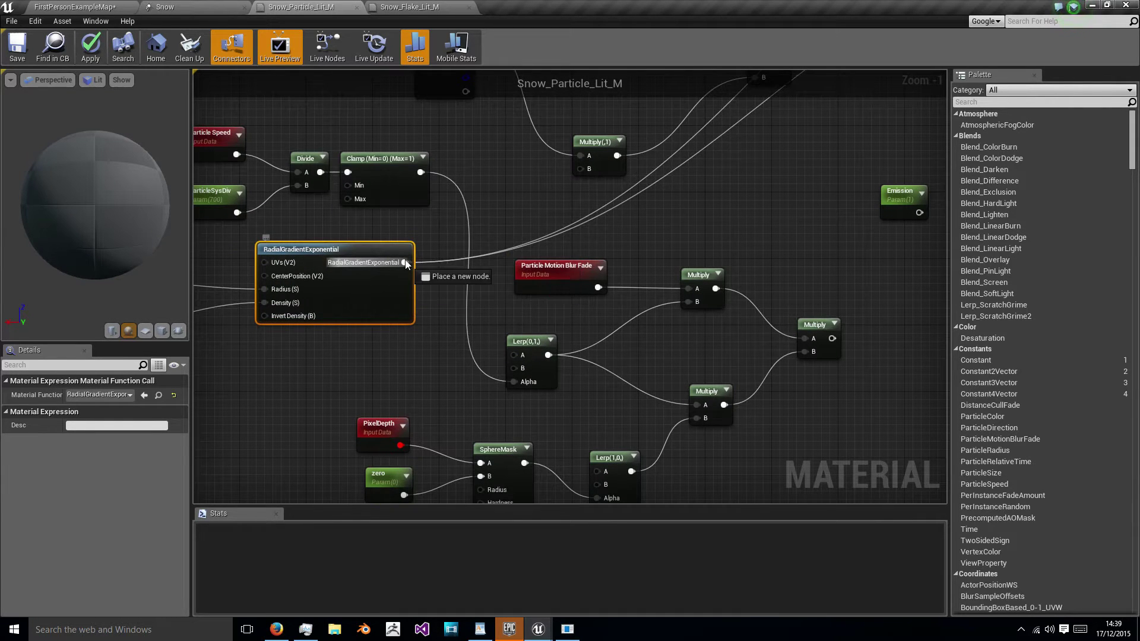
{"action": "left_click_drag", "start_coordinate": [524, 366], "coordinate": [515, 355]}
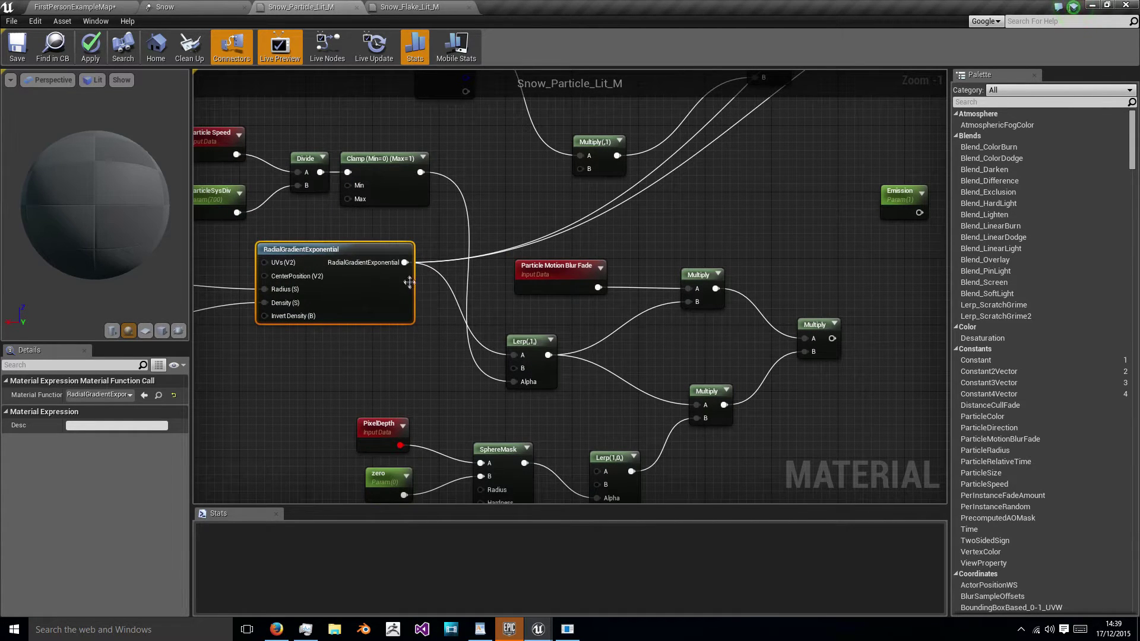
{"action": "left_click_drag", "start_coordinate": [404, 263], "coordinate": [522, 375]}
Connect the RadialGradientExponential output to the B input of the Multiply node fed by Particle Color.
{"action": "right_click_drag", "start_coordinate": [475, 254], "coordinate": [453, 317]}
{"action": "scroll", "coordinate": [449, 319], "scroll_direction": "down", "scroll_amount": 1}
{"action": "left_click_drag", "start_coordinate": [391, 325], "coordinate": [395, 326]}
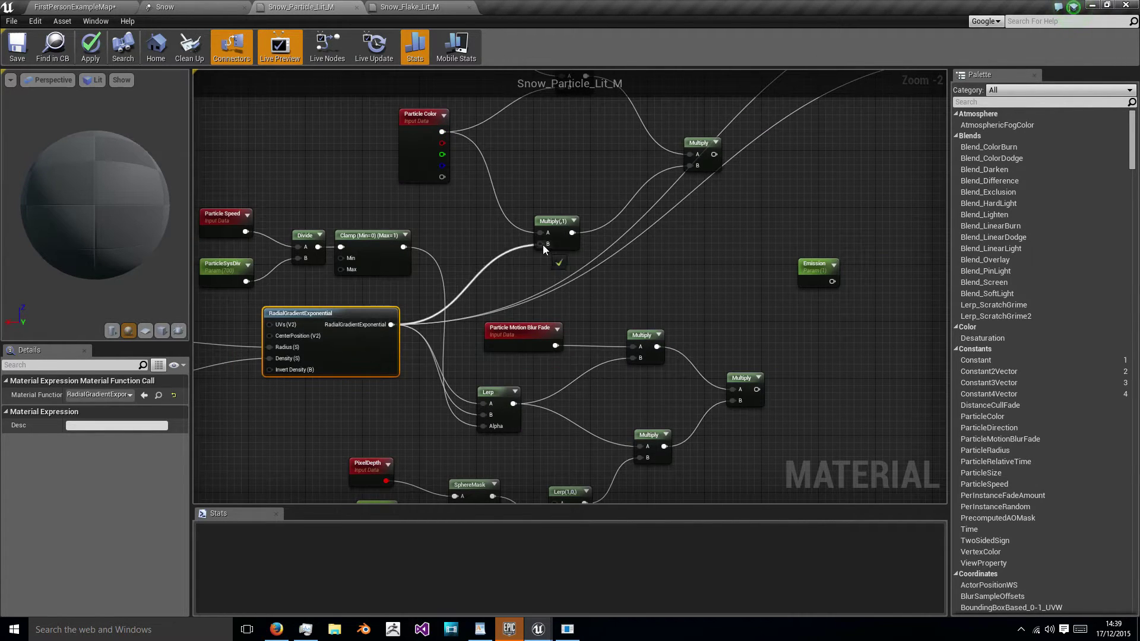
{"action": "left_click_drag", "start_coordinate": [543, 245], "coordinate": [540, 244]}
Connect the final colour Multiply to the material's Base Color and the final fade Multiply to its Opacity.
{"action": "scroll", "coordinate": [543, 245], "scroll_direction": "down", "scroll_amount": 3}
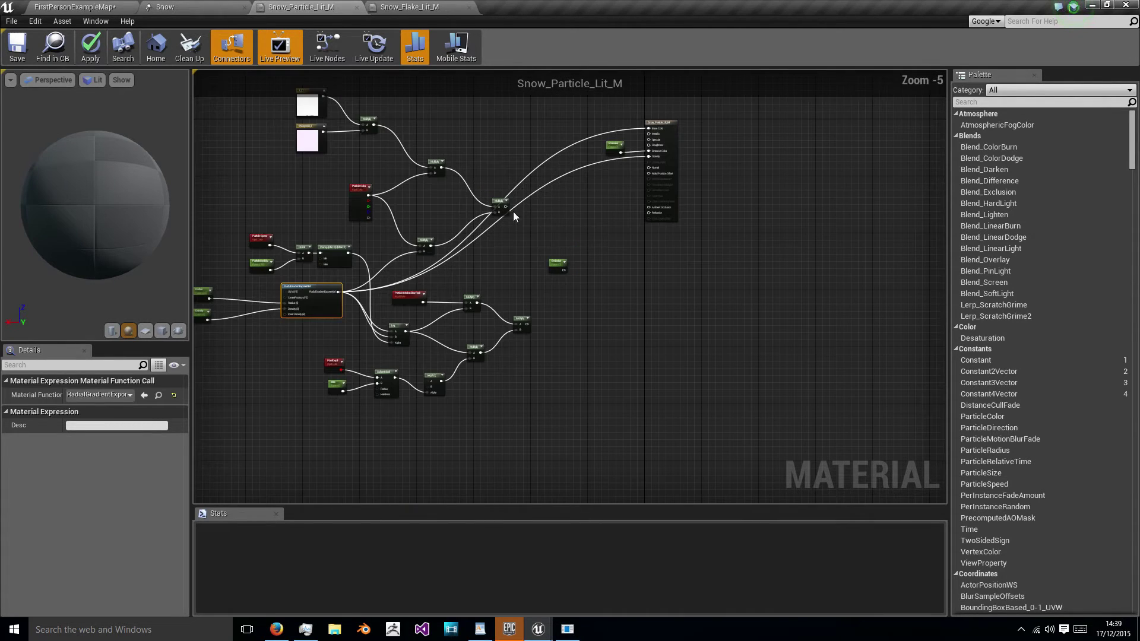
{"action": "left_click_drag", "start_coordinate": [504, 207], "coordinate": [576, 136]}
{"action": "left_click_drag", "start_coordinate": [649, 136], "coordinate": [648, 130]}
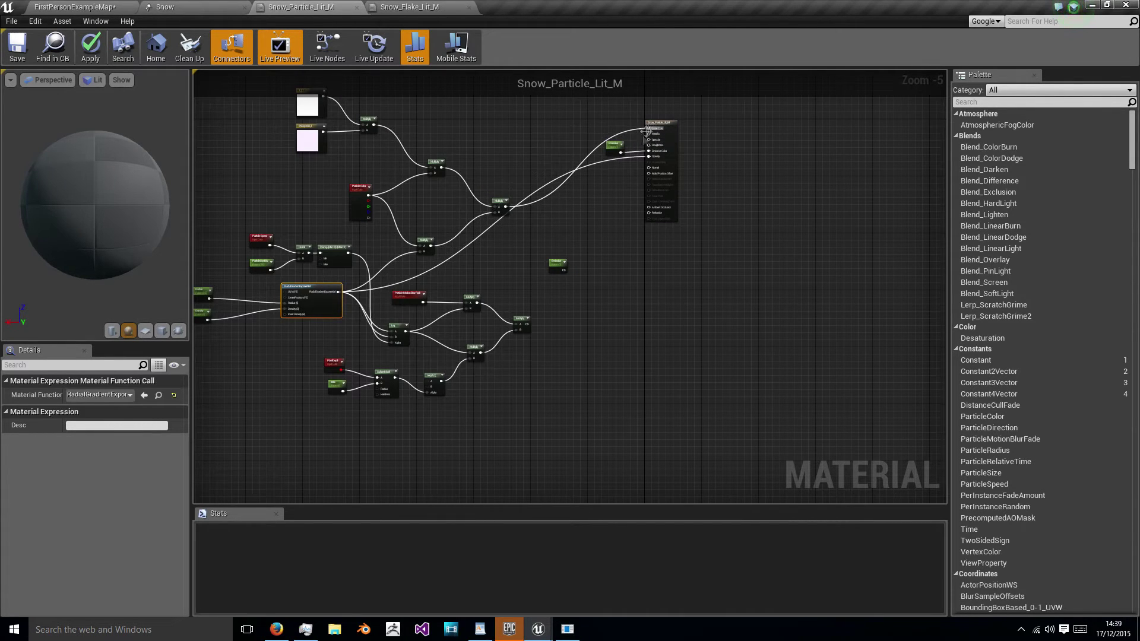
{"action": "right_click_drag", "start_coordinate": [500, 283], "coordinate": [581, 232]}
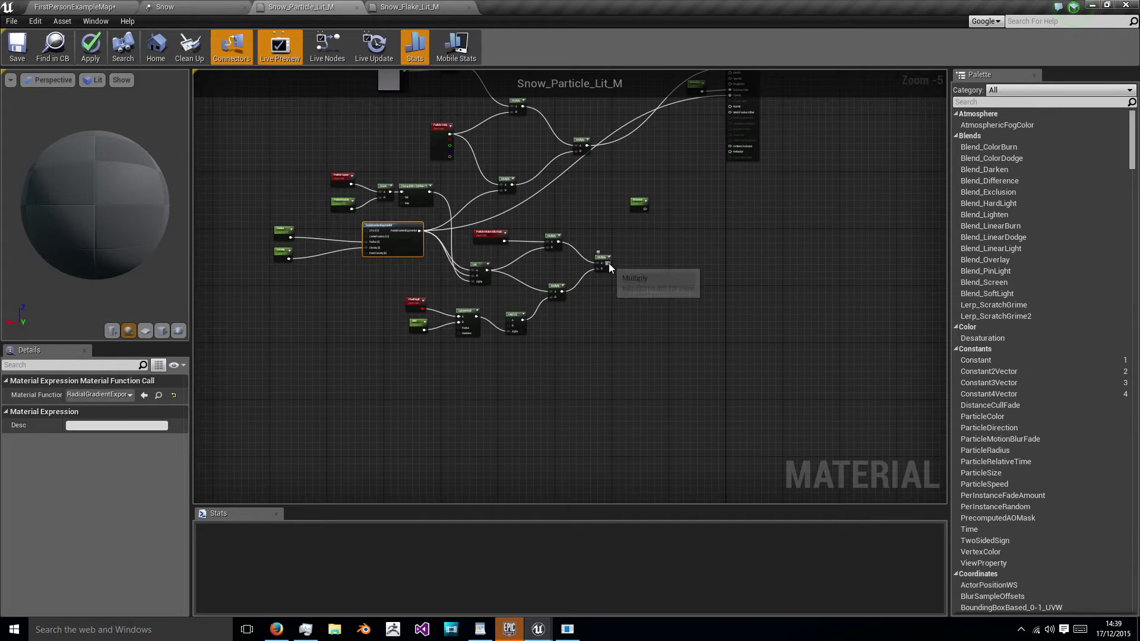
{"action": "left_click_drag", "start_coordinate": [608, 263], "coordinate": [730, 95]}
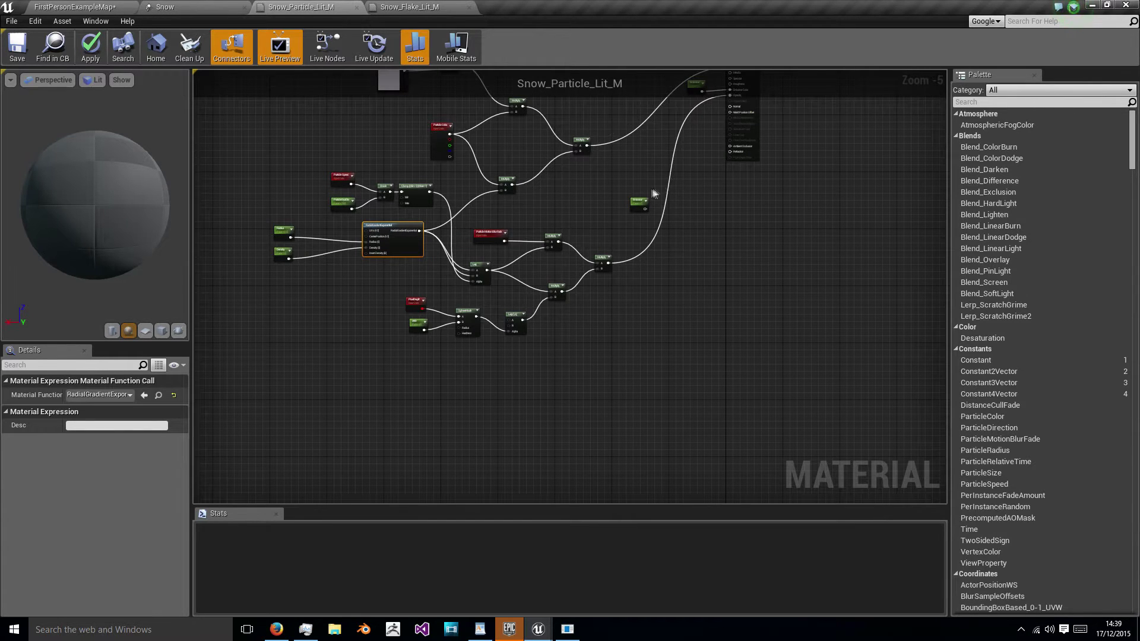
Delete the unconnected duplicate Emission parameter node.
{"action": "scroll", "coordinate": [644, 196], "scroll_direction": "up", "scroll_amount": 5}
{"action": "scroll", "coordinate": [633, 209], "scroll_direction": "down", "scroll_amount": 4}
{"action": "right_click_drag", "start_coordinate": [623, 164], "coordinate": [534, 311]}
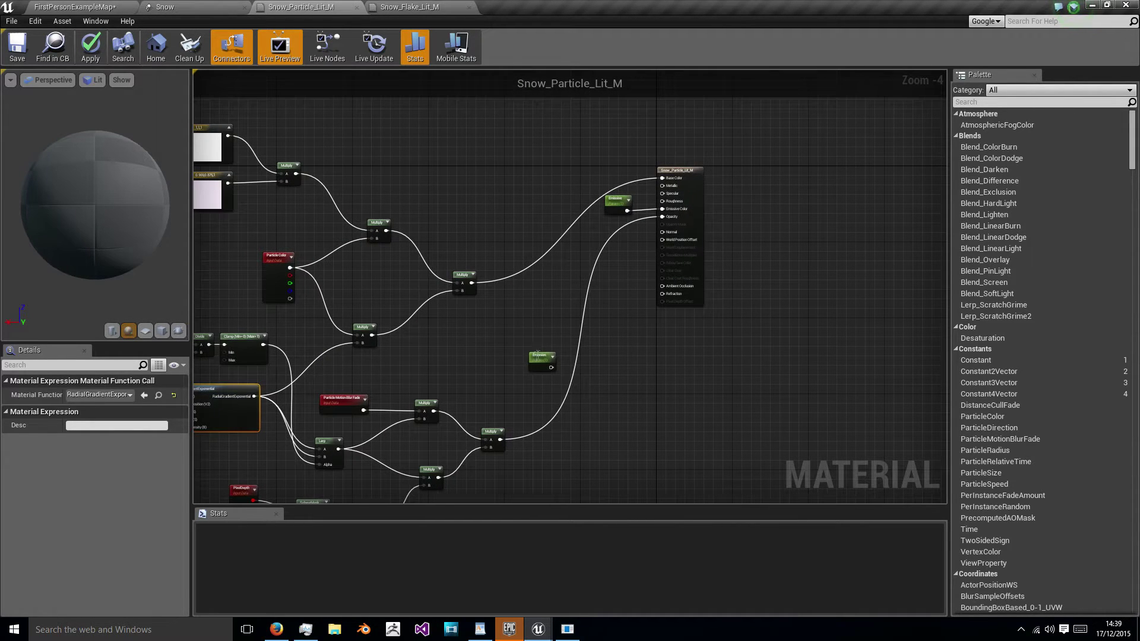
{"action": "left_click", "coordinate": [538, 356]}
{"action": "key", "text": "Delete"}
Move the whole node network as a group closer to the material output node.
{"action": "scroll", "coordinate": [534, 267], "scroll_direction": "down", "scroll_amount": 4}
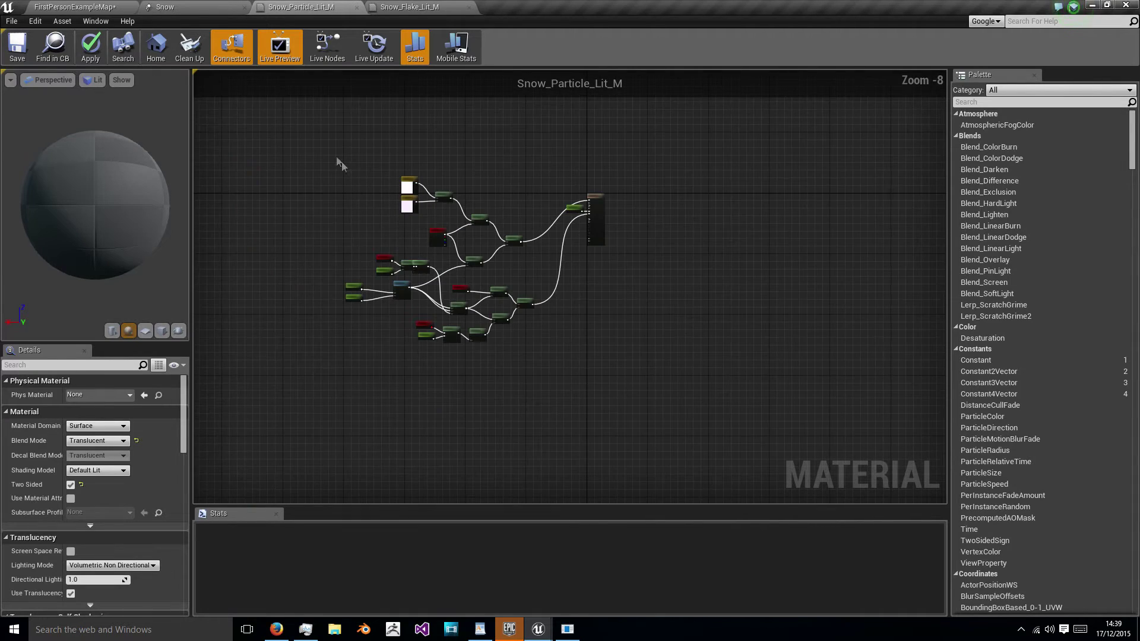
{"action": "left_click_drag", "start_coordinate": [340, 163], "coordinate": [541, 351]}
{"action": "left_click_drag", "start_coordinate": [518, 239], "coordinate": [528, 196]}
{"action": "left_click", "coordinate": [546, 162]}
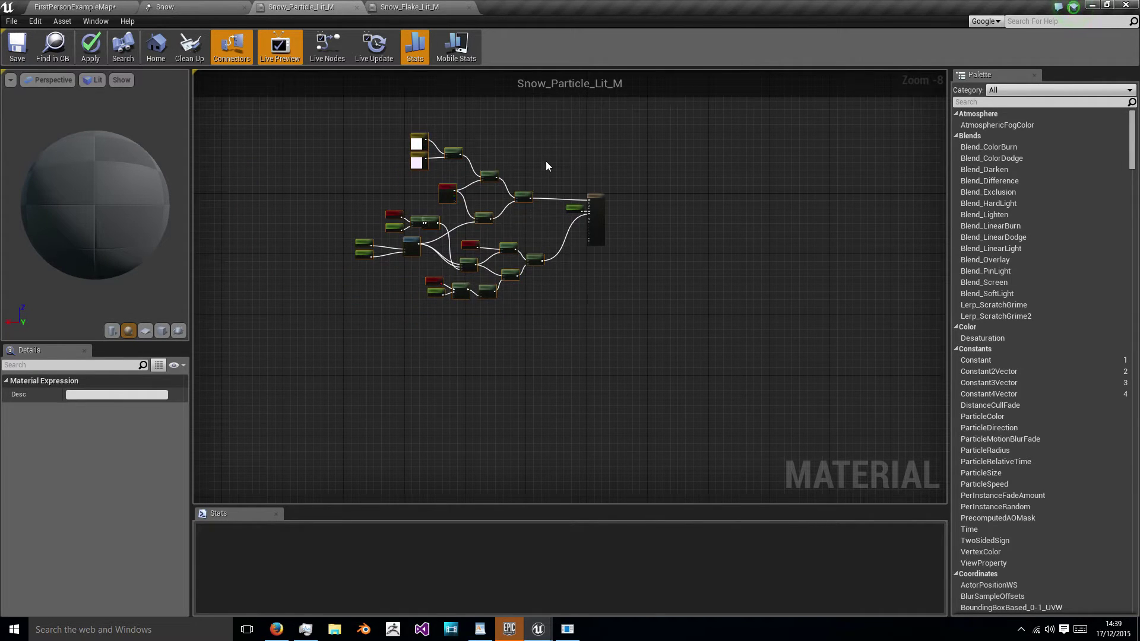
Move the RadialGradientExponential node closer to the Radius and Density parameter nodes.
{"action": "right_click", "coordinate": [527, 210]}
{"action": "scroll", "coordinate": [440, 243], "scroll_direction": "up", "scroll_amount": 4}
{"action": "left_click", "coordinate": [385, 303]}
{"action": "right_click_drag", "start_coordinate": [457, 249], "coordinate": [430, 321]}
{"action": "right_click_drag", "start_coordinate": [363, 338], "coordinate": [407, 241]}
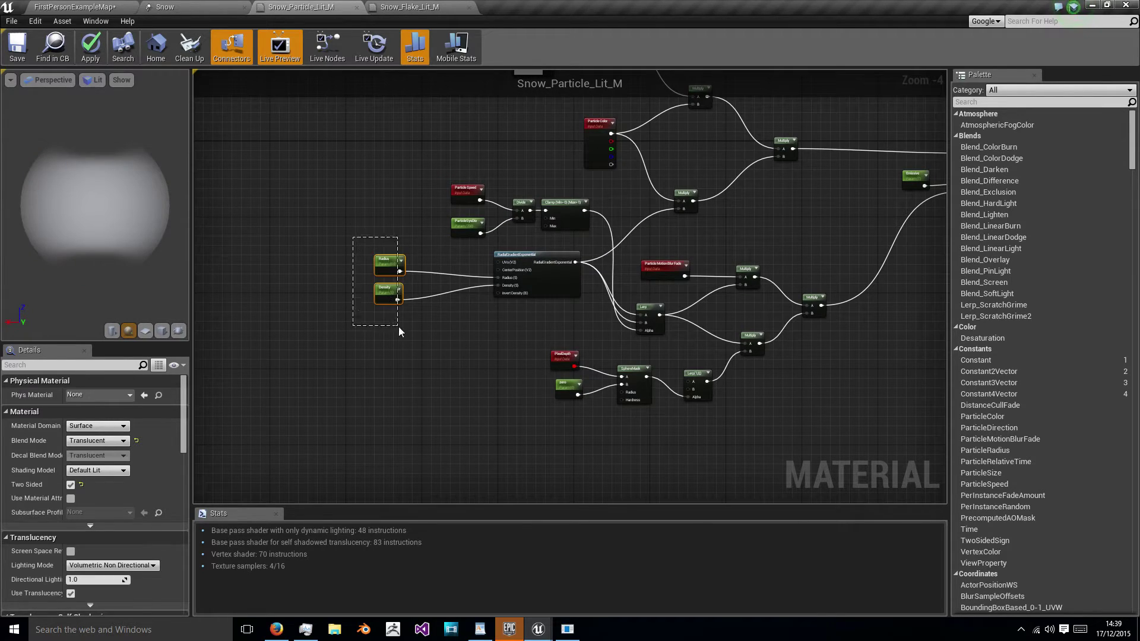
{"action": "left_click_drag", "start_coordinate": [399, 327], "coordinate": [400, 328]}
{"action": "left_click_drag", "start_coordinate": [524, 257], "coordinate": [478, 263]}
{"action": "left_click", "coordinate": [598, 270]}
Check the finished Snow_Particle_Lit_M network and apply the material changes.
{"action": "right_click_drag", "start_coordinate": [598, 270], "coordinate": [432, 283]}
{"action": "scroll", "coordinate": [434, 287], "scroll_direction": "down", "scroll_amount": 2}
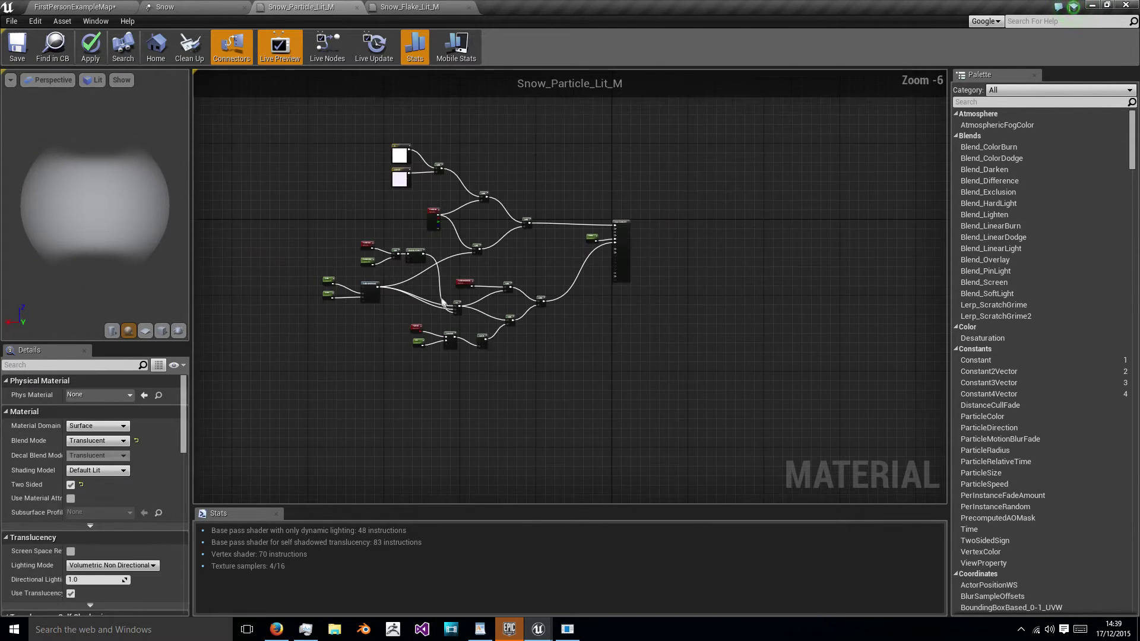
{"action": "scroll", "coordinate": [443, 303], "scroll_direction": "up", "scroll_amount": 4}
{"action": "scroll", "coordinate": [436, 305], "scroll_direction": "down", "scroll_amount": 5}
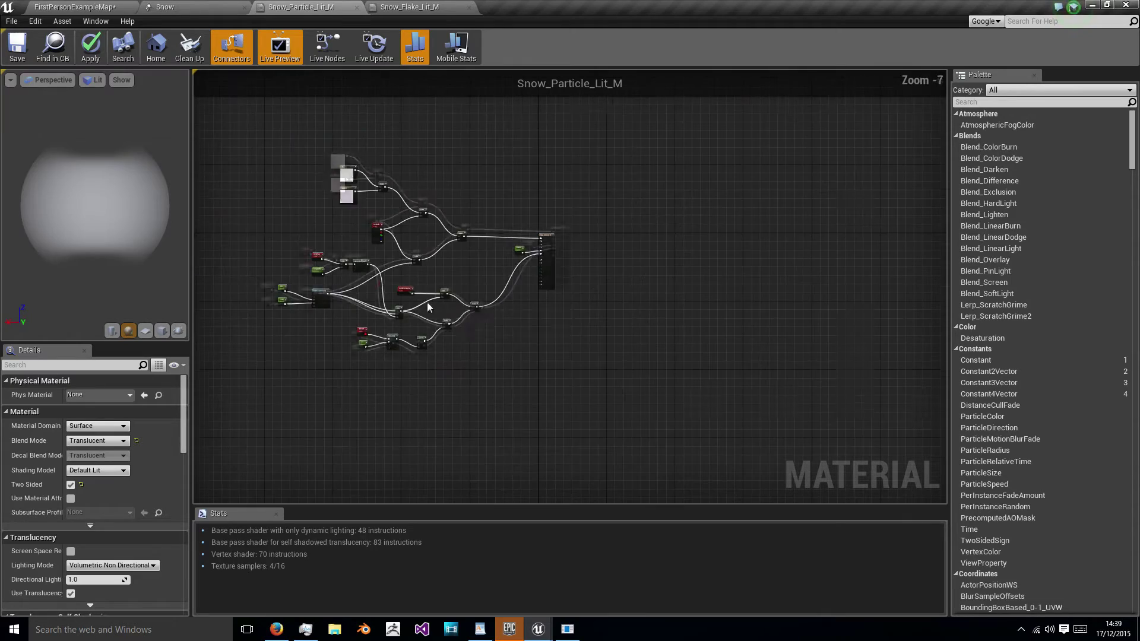
{"action": "scroll", "coordinate": [421, 302], "scroll_direction": "up", "scroll_amount": 2}
{"action": "left_click", "coordinate": [90, 47]}
{"action": "right_click_drag", "start_coordinate": [65, 270], "coordinate": [65, 237]}
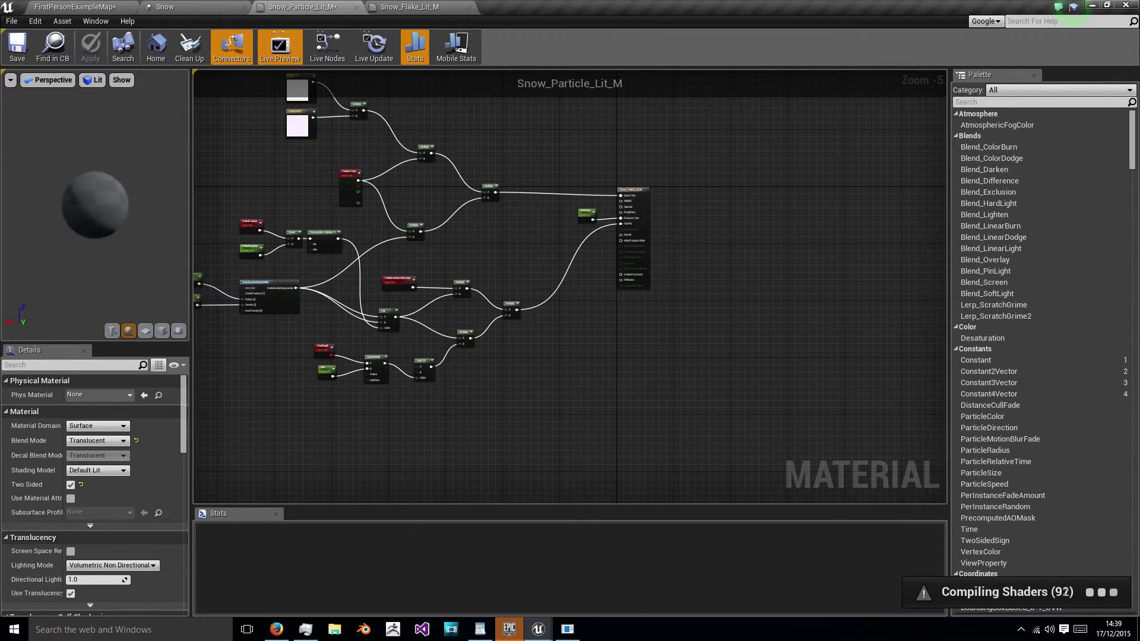
Return to the level editor and duplicate Snow_Particle_Lit_M in the Blueprints folder, naming the copy Snow_Particle_UnLit_M2.
{"action": "left_click", "coordinate": [416, 7]}
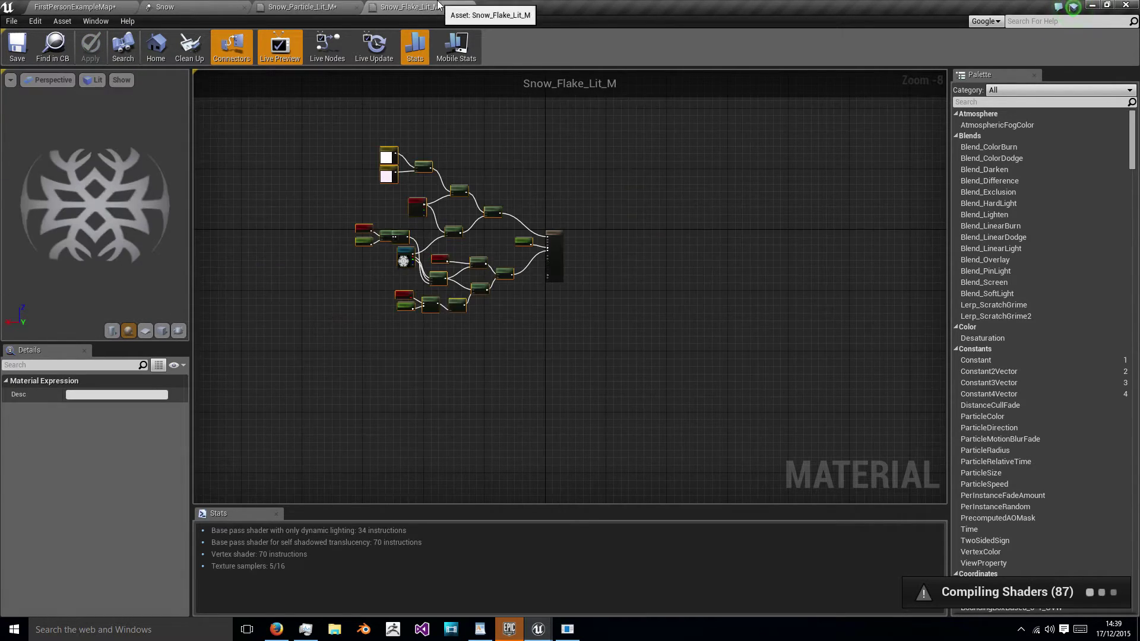
{"action": "left_click", "coordinate": [326, 8]}
{"action": "left_click", "coordinate": [178, 6]}
{"action": "left_click", "coordinate": [74, 6]}
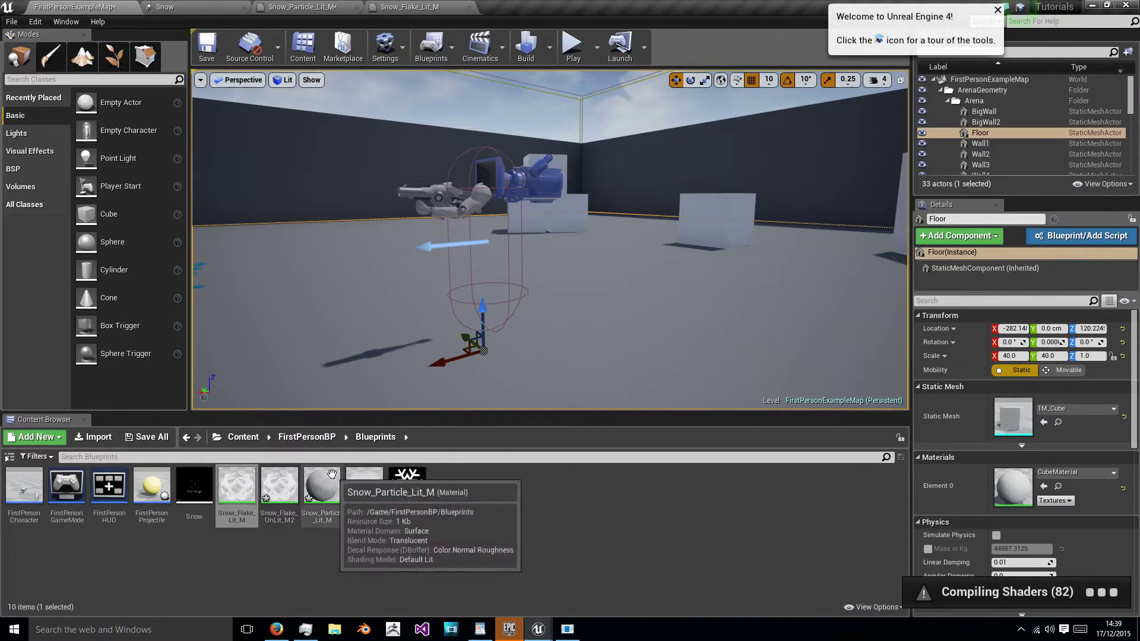
{"action": "left_click", "coordinate": [365, 502]}
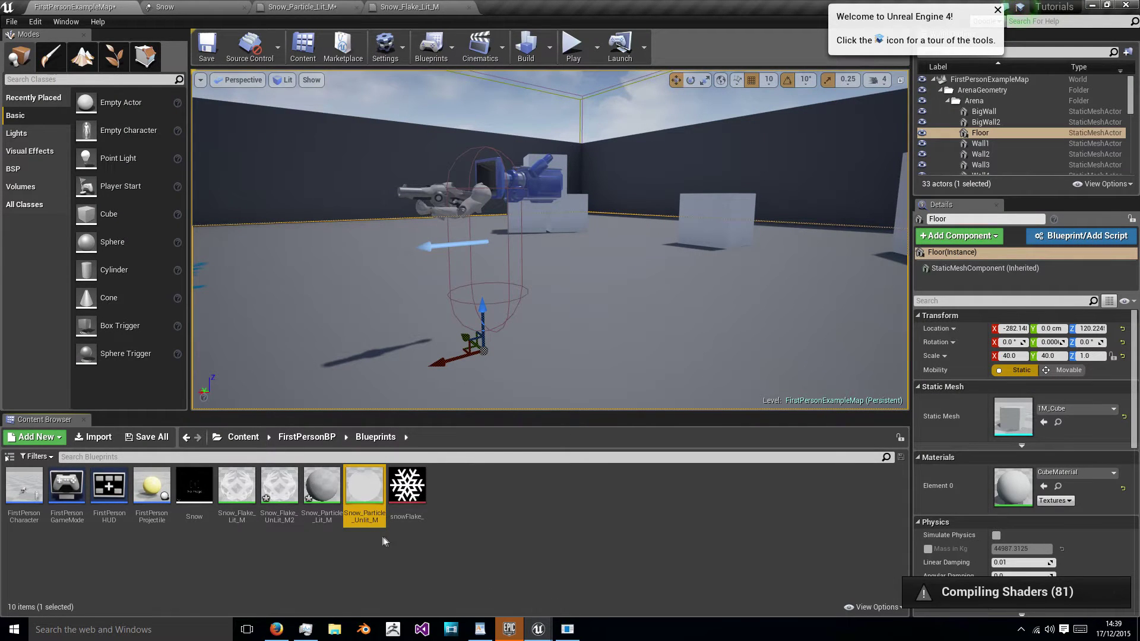
{"action": "right_click", "coordinate": [325, 491]}
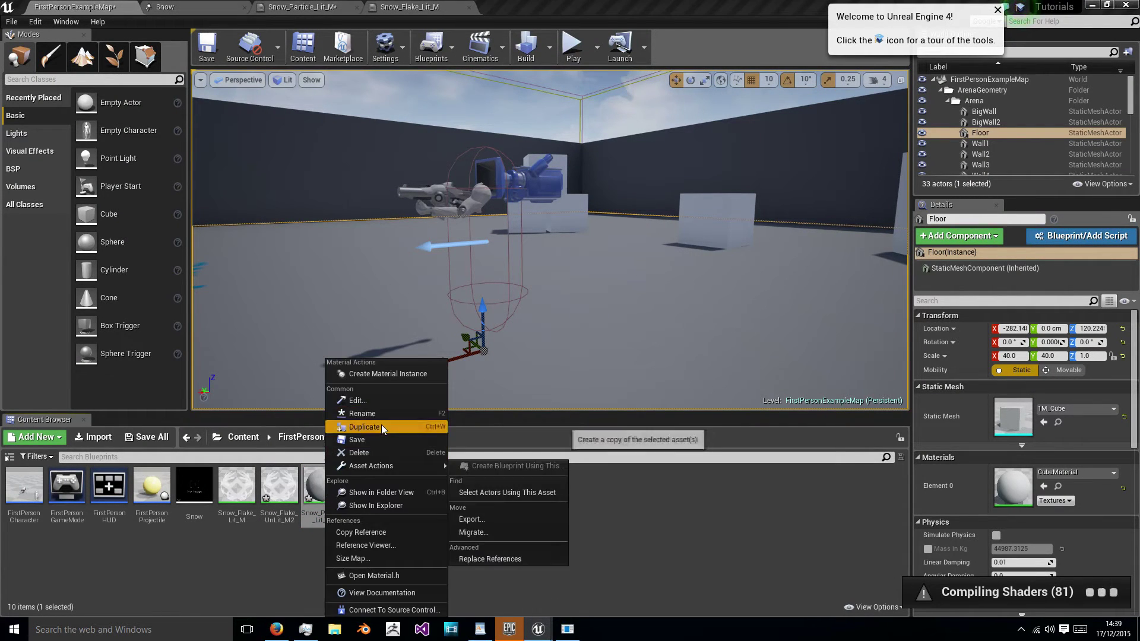
{"action": "left_click", "coordinate": [382, 427]}
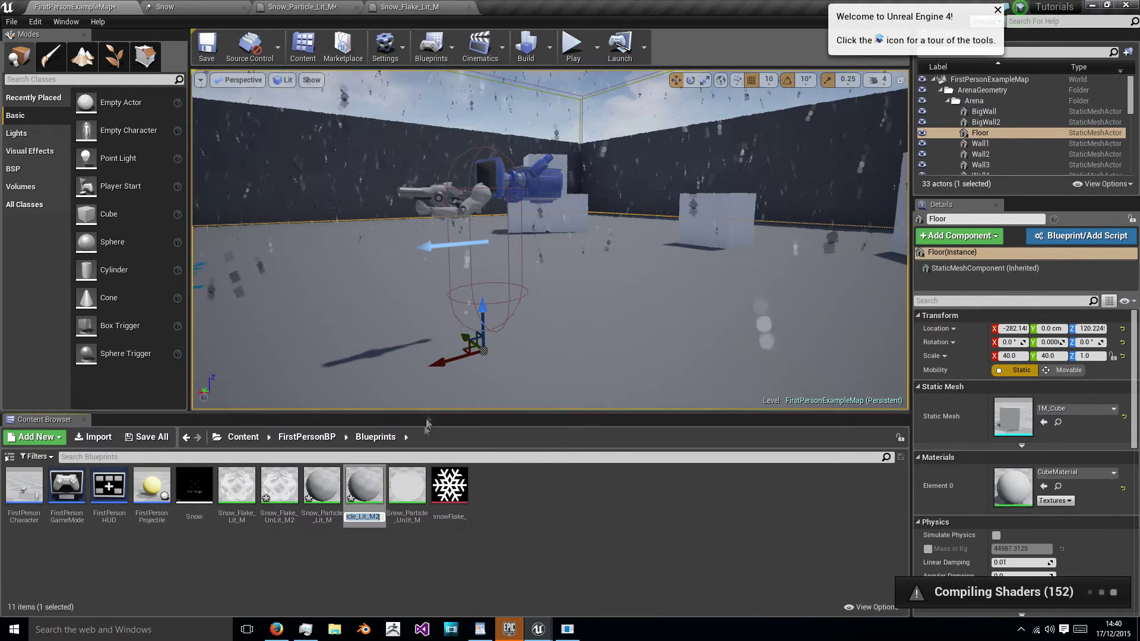
{"action": "left_click", "coordinate": [360, 517]}
{"action": "type", "text": "Un"}
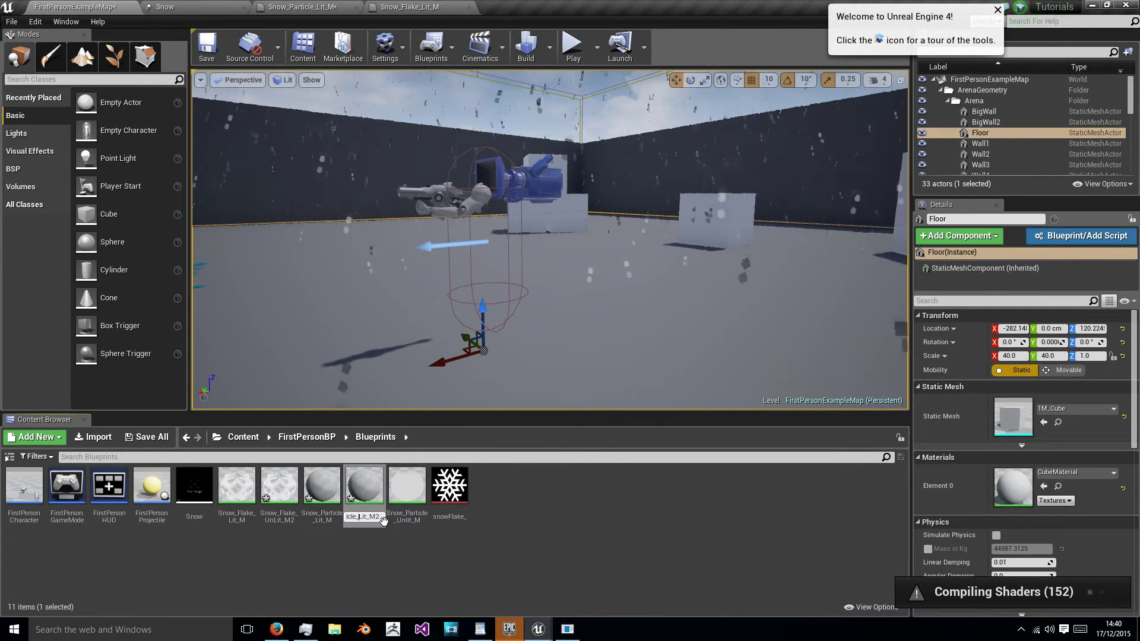
{"action": "key", "text": "Return"}
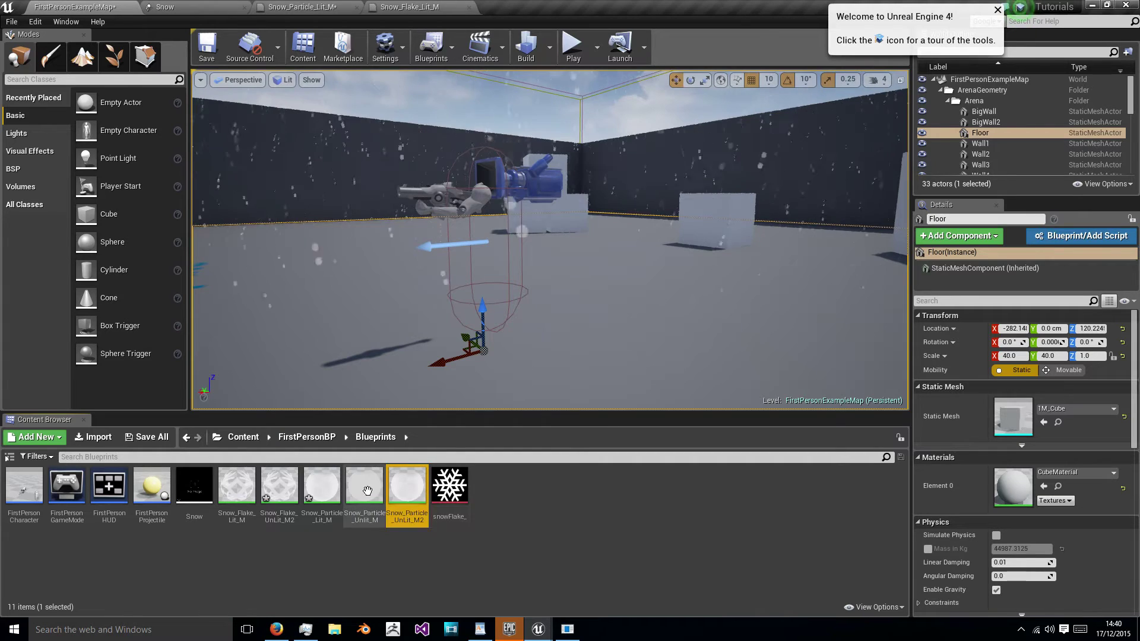
Delete the old Snow_Particle_Unlit_M material, replacing its references with Snow_Particle_UnLit_M2 and saving the affected content.
{"action": "left_click", "coordinate": [368, 494]}
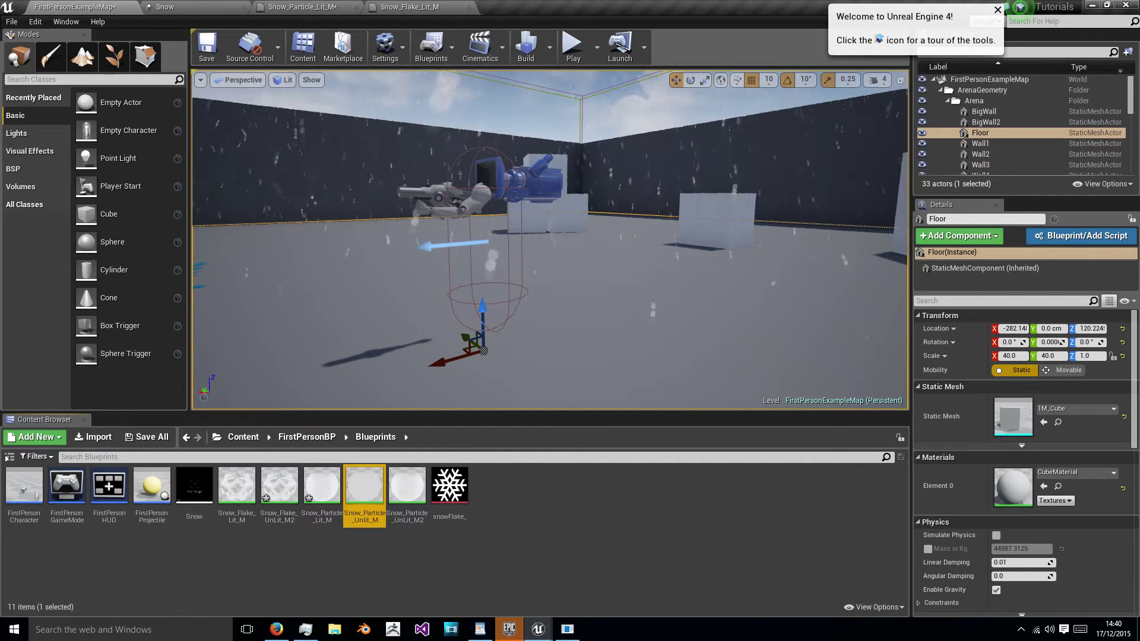
{"action": "key", "text": "Delete"}
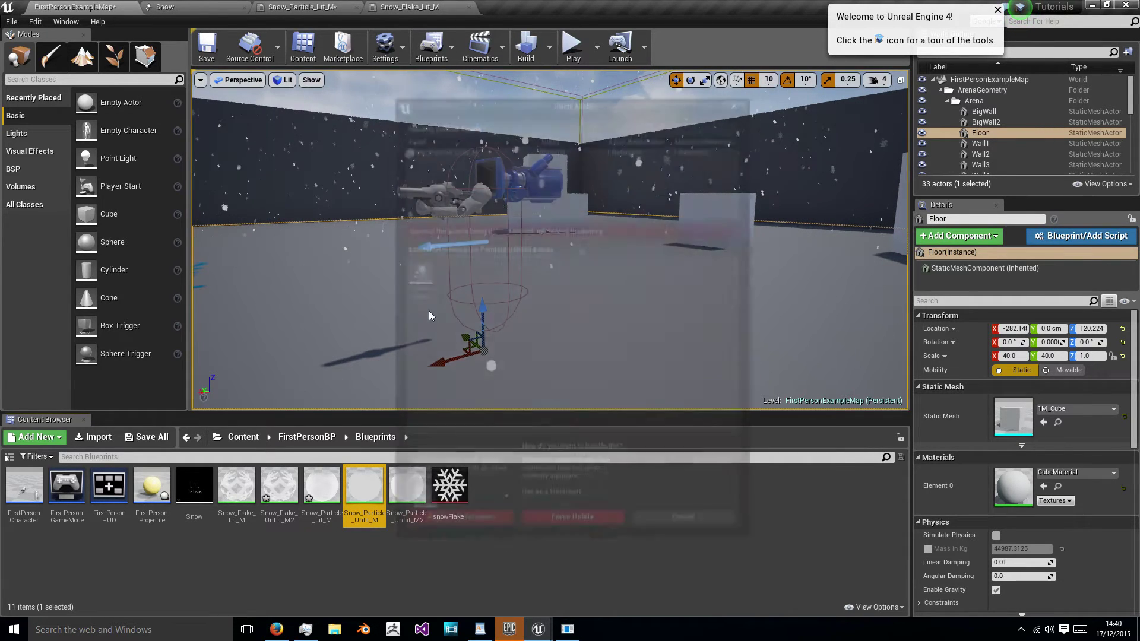
{"action": "left_click", "coordinate": [478, 500]}
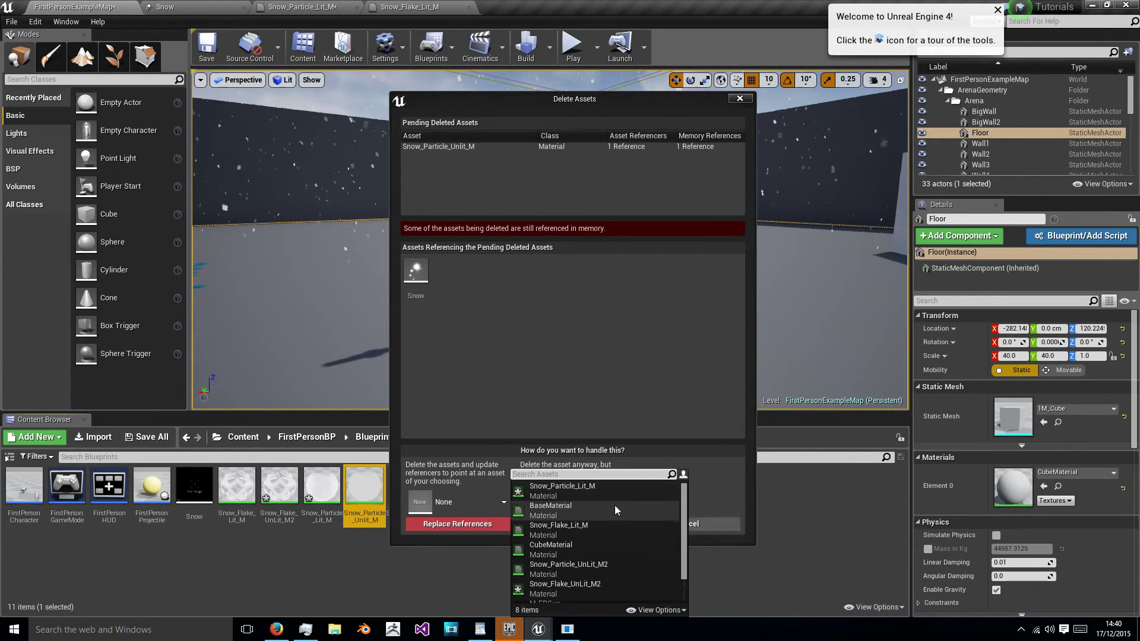
{"action": "scroll", "coordinate": [619, 515], "scroll_direction": "down", "scroll_amount": 2}
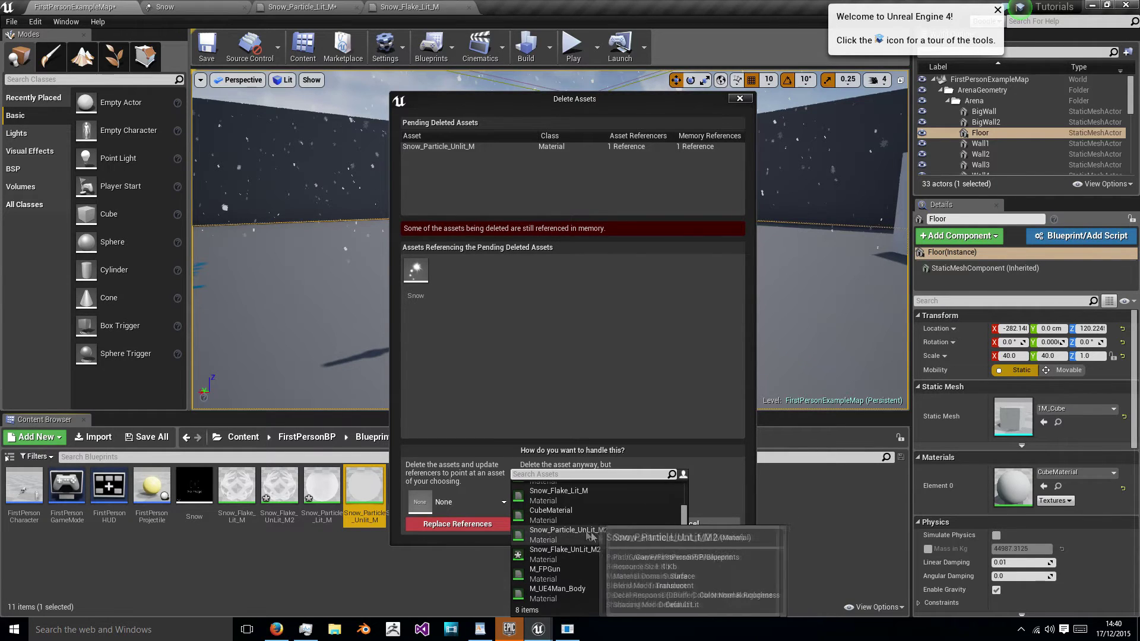
{"action": "left_click", "coordinate": [608, 540]}
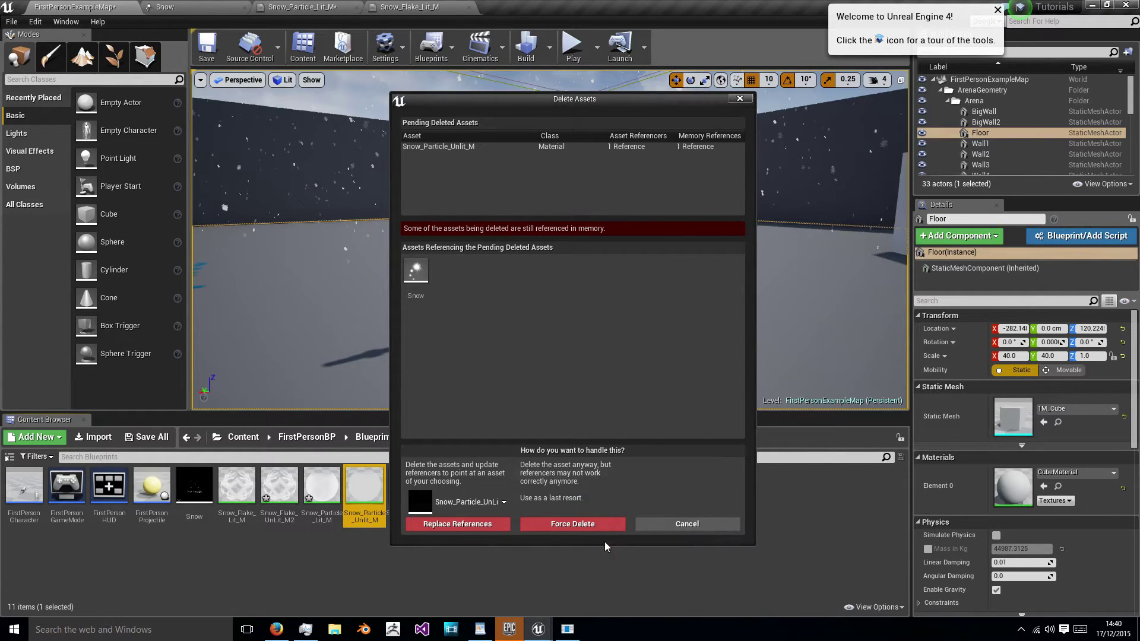
{"action": "left_click", "coordinate": [479, 525]}
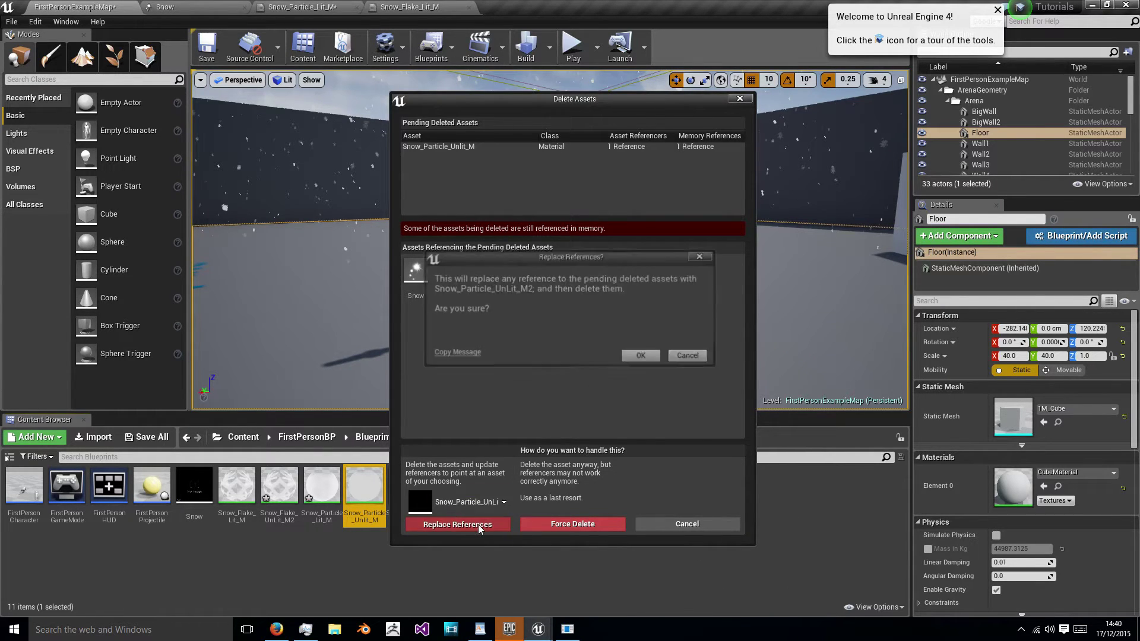
{"action": "left_click", "coordinate": [644, 355]}
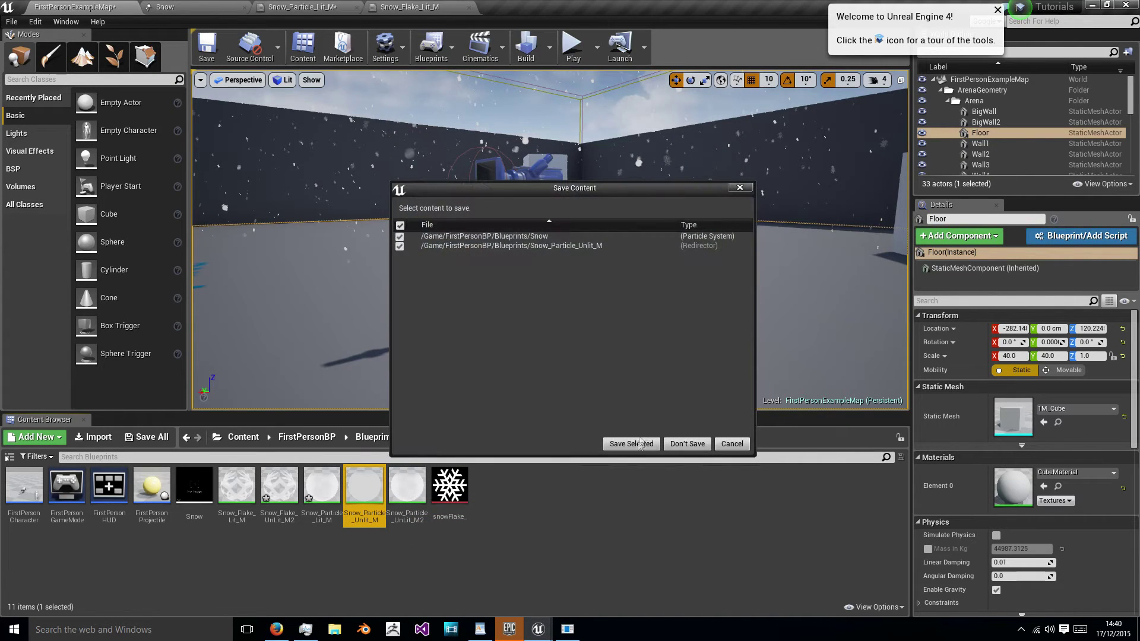
{"action": "left_click", "coordinate": [636, 446]}
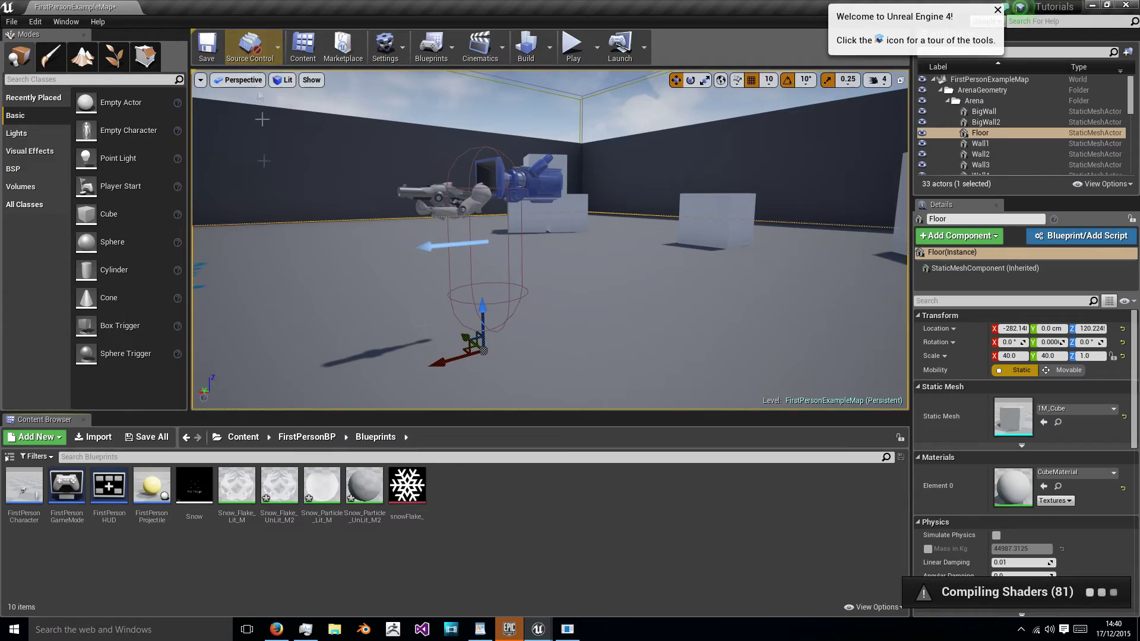
Open the Snow particle system docked beside the level editor and select its Snow_Particle_Unlit emitter.
{"action": "double_click", "coordinate": [207, 474]}
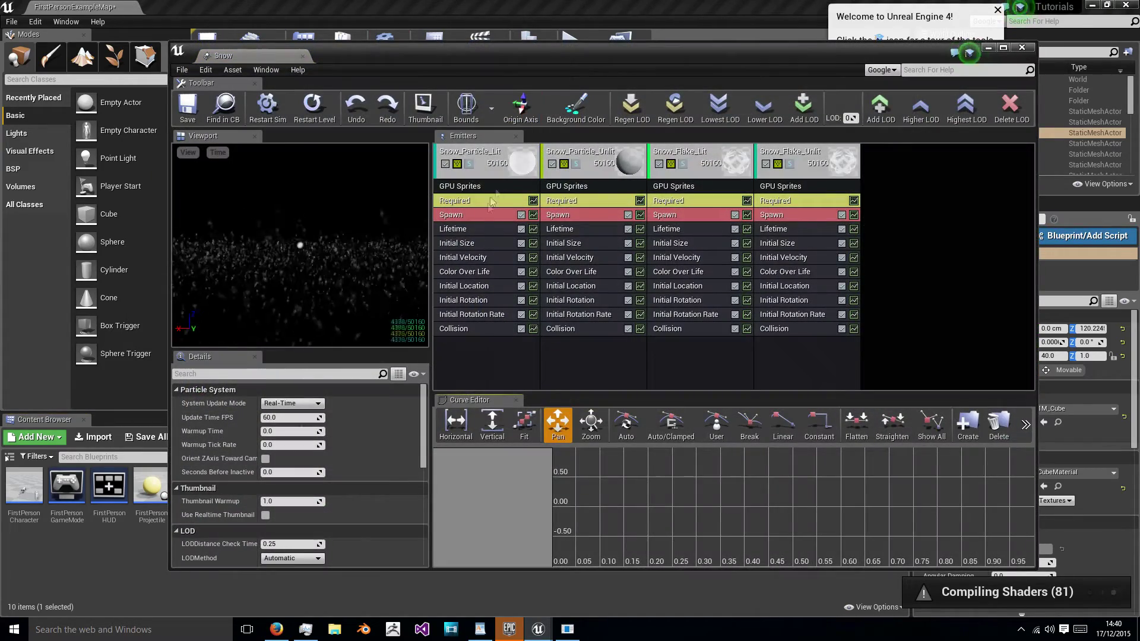
{"action": "left_click_drag", "start_coordinate": [253, 57], "coordinate": [178, 7]}
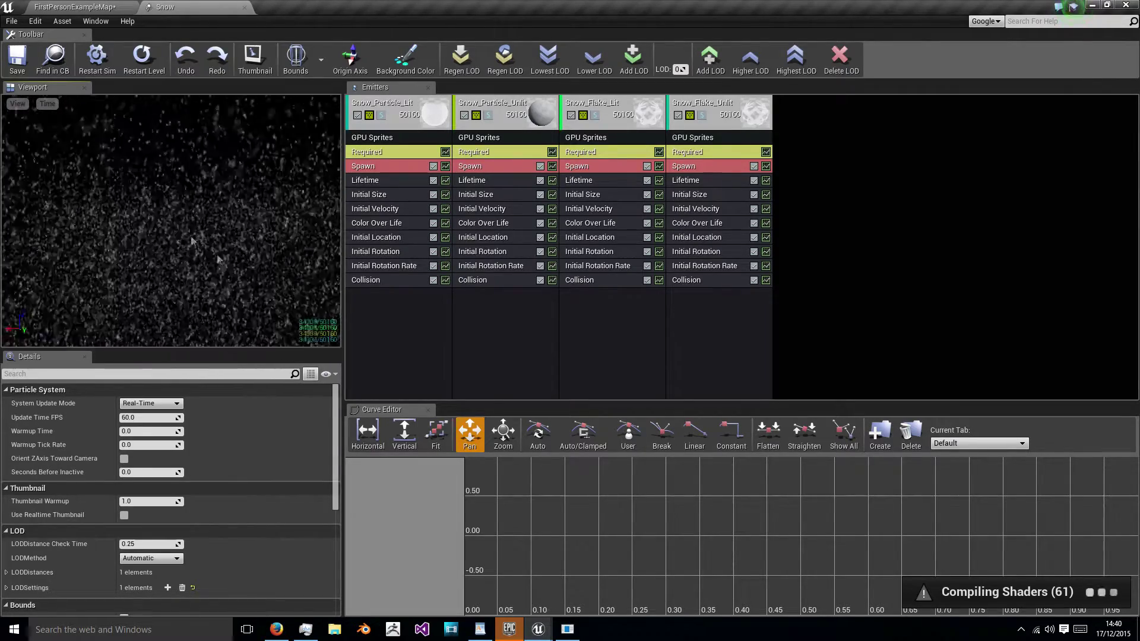
{"action": "left_click", "coordinate": [493, 119]}
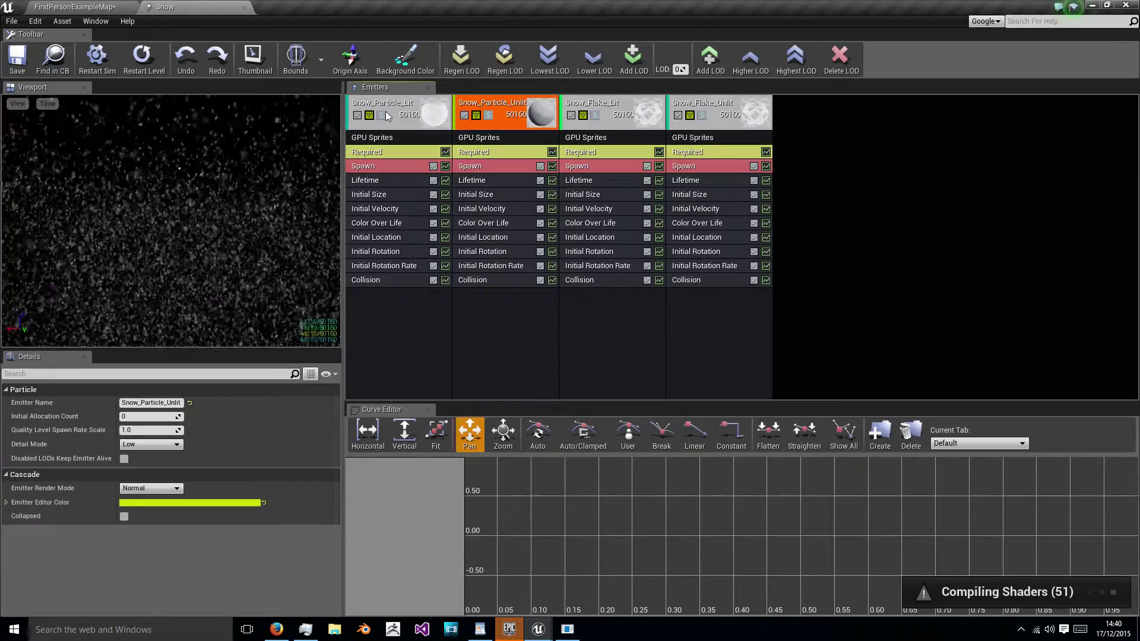
Check the material assigned in the Required module of each of the four snow emitters.
{"action": "left_click", "coordinate": [486, 139]}
{"action": "left_click", "coordinate": [483, 151]}
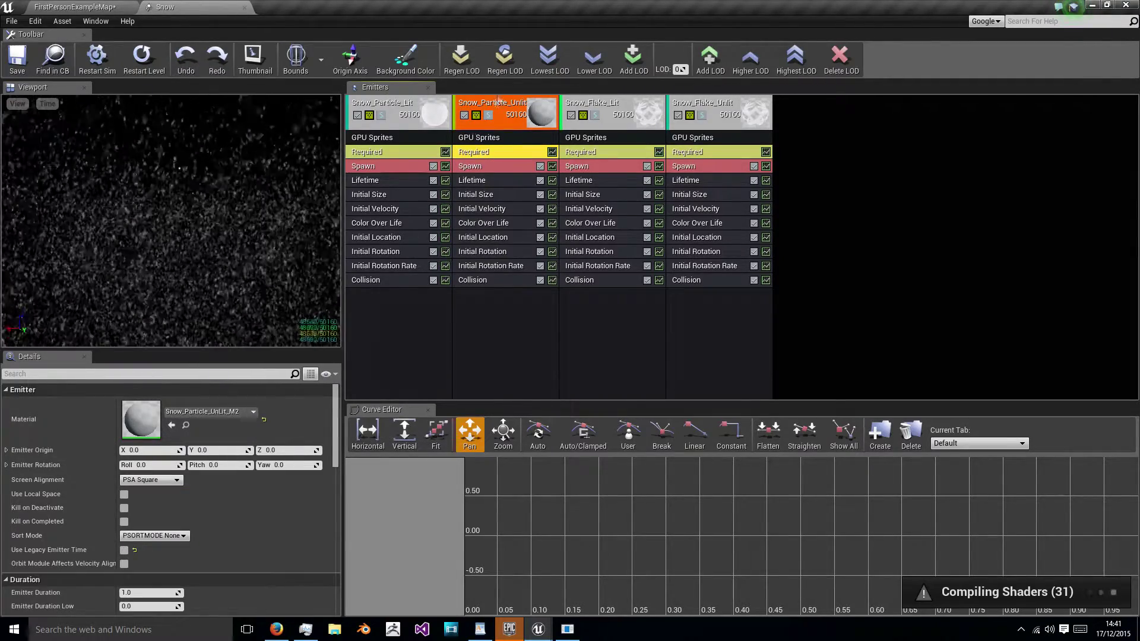
{"action": "left_click", "coordinate": [389, 152]}
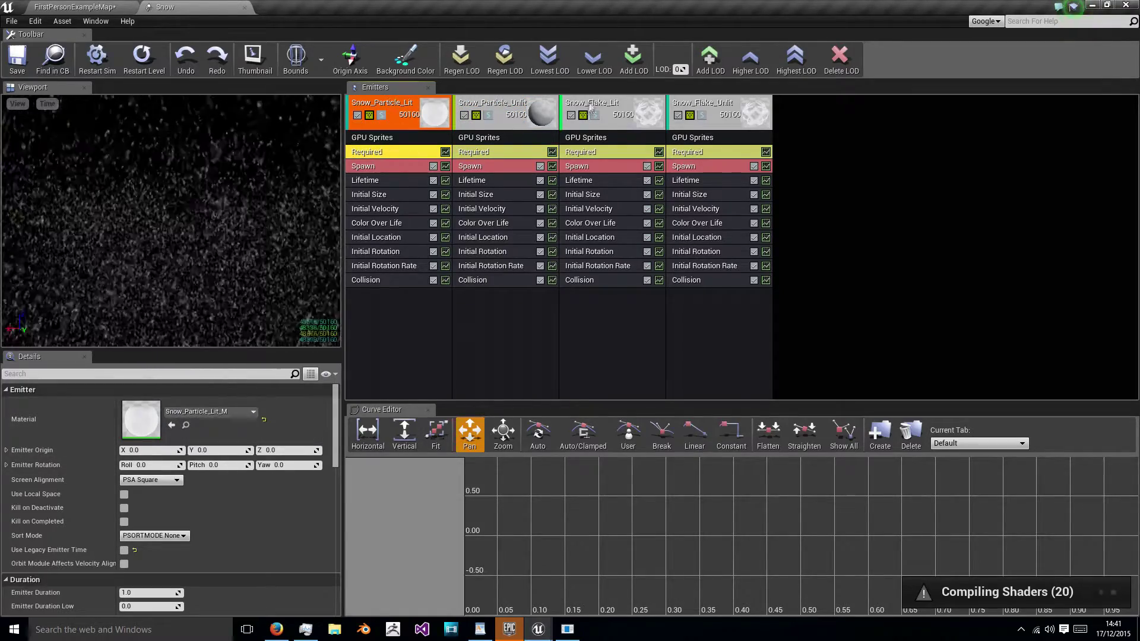
{"action": "left_click", "coordinate": [597, 107]}
{"action": "left_click", "coordinate": [593, 152]}
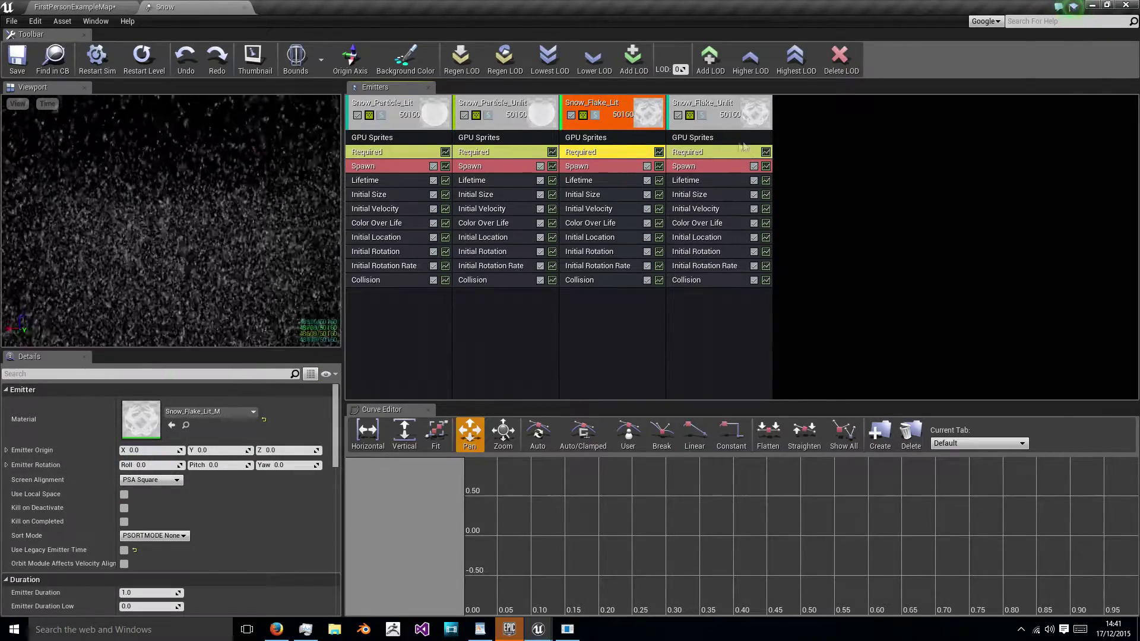
{"action": "left_click", "coordinate": [720, 110]}
{"action": "left_click", "coordinate": [700, 152]}
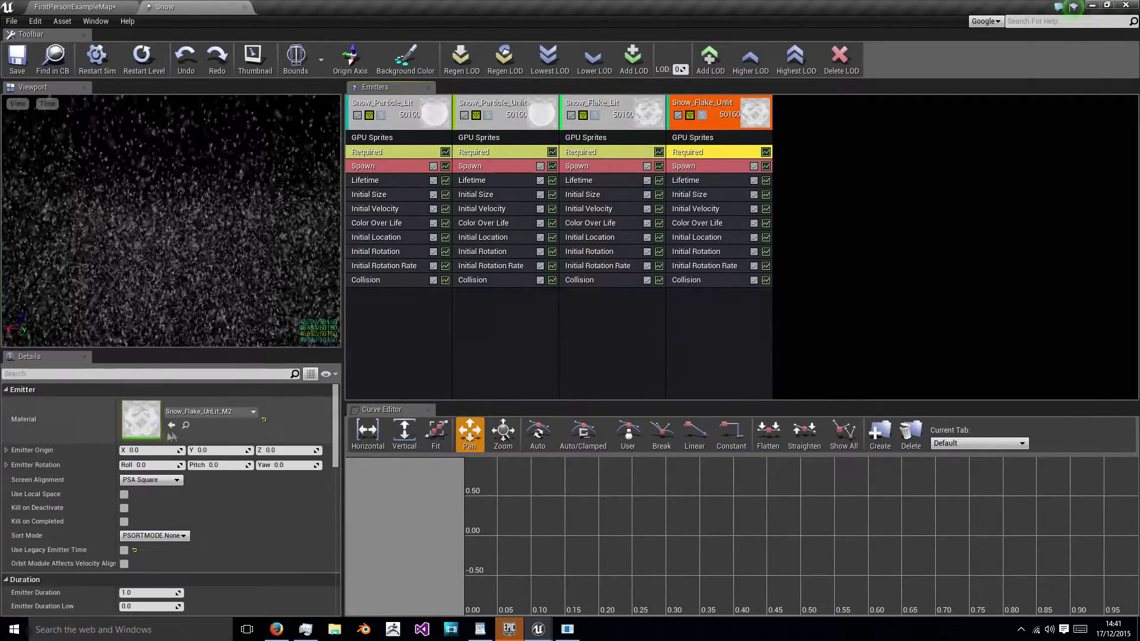
Return to the level editor, save FirstPersonExampleMap and play-test the snowfall in the level.
{"action": "left_click", "coordinate": [77, 6]}
{"action": "left_click", "coordinate": [209, 51]}
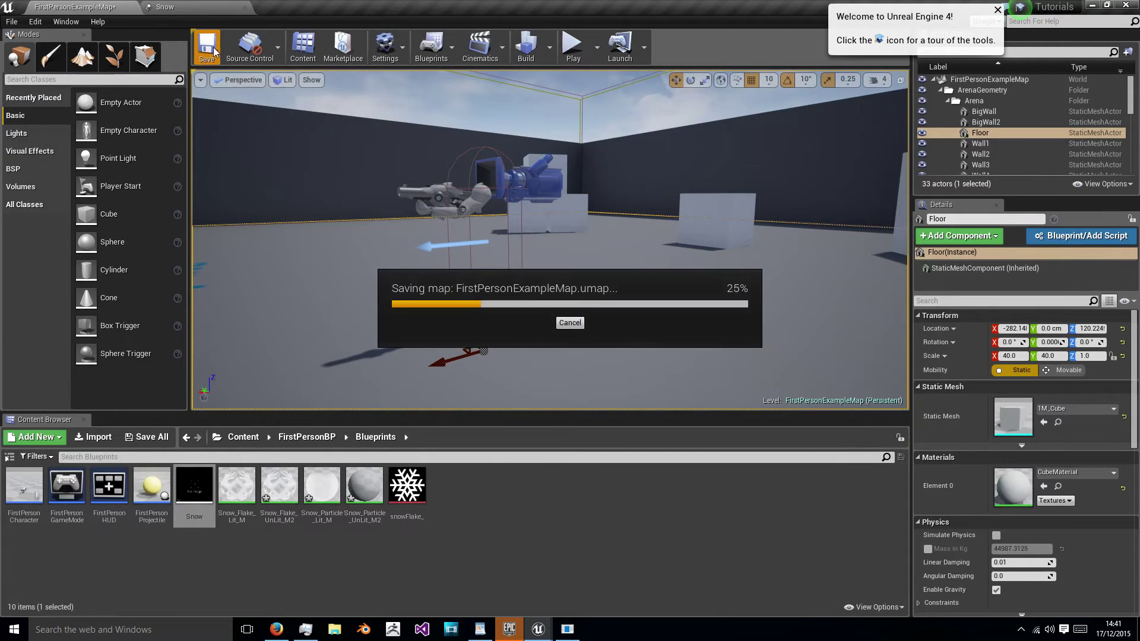
{"action": "left_click", "coordinate": [571, 53]}
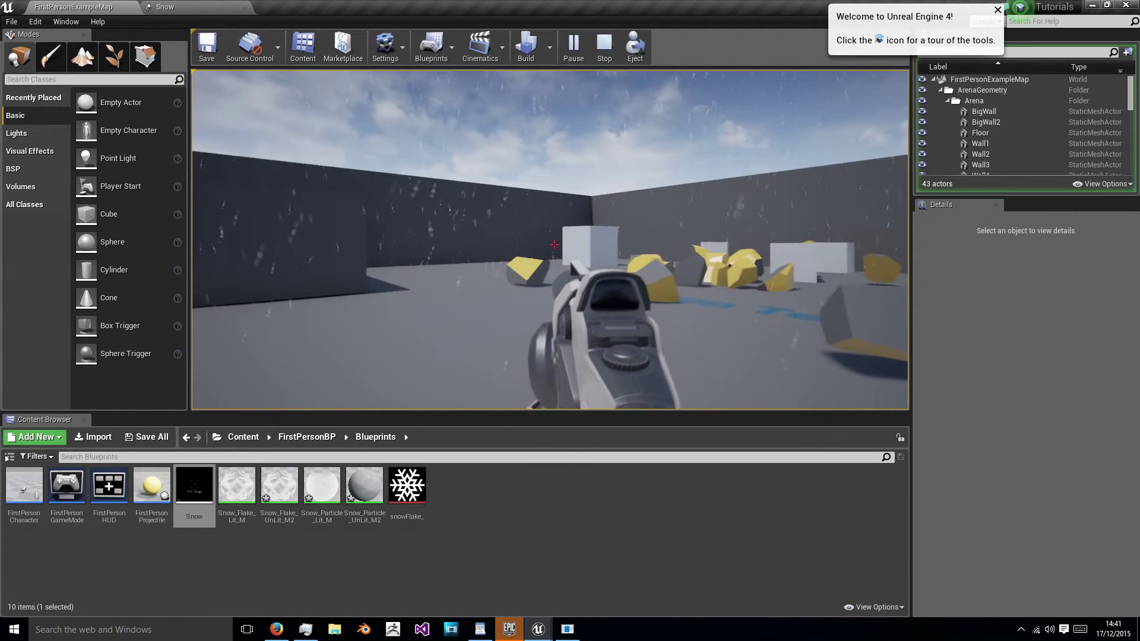
{"action": "key", "text": "Escape"}
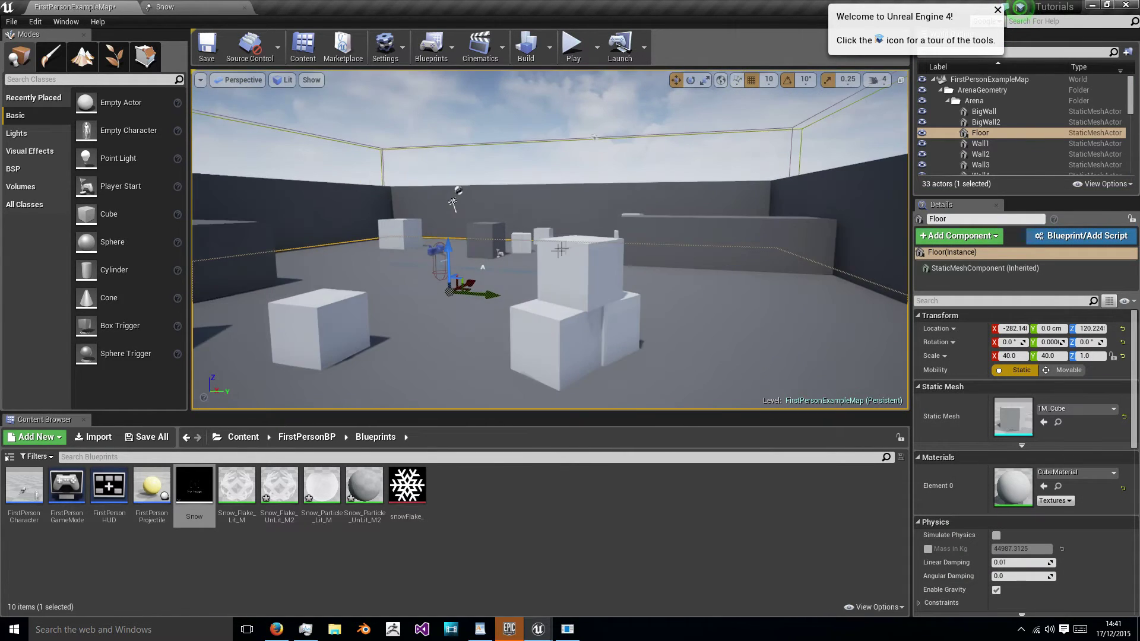
Set the Light Source's intensity to 0 and play-test the snow in the unlit level.
{"action": "left_click", "coordinate": [431, 189]}
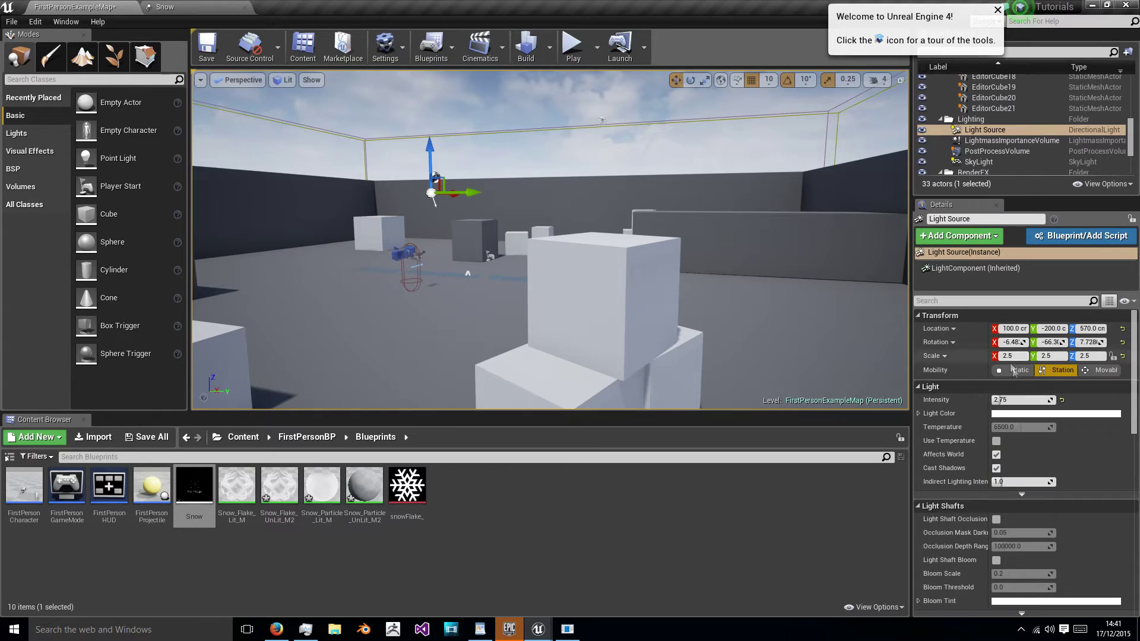
{"action": "left_click_drag", "start_coordinate": [1027, 401], "coordinate": [1003, 402]}
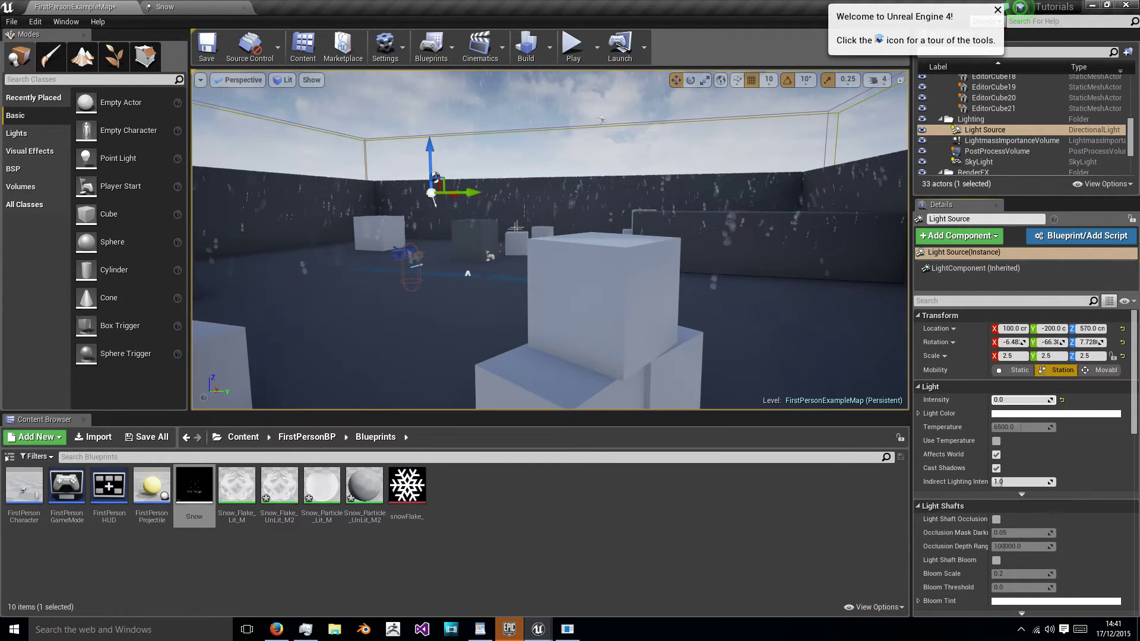
{"action": "key", "text": "alt+p"}
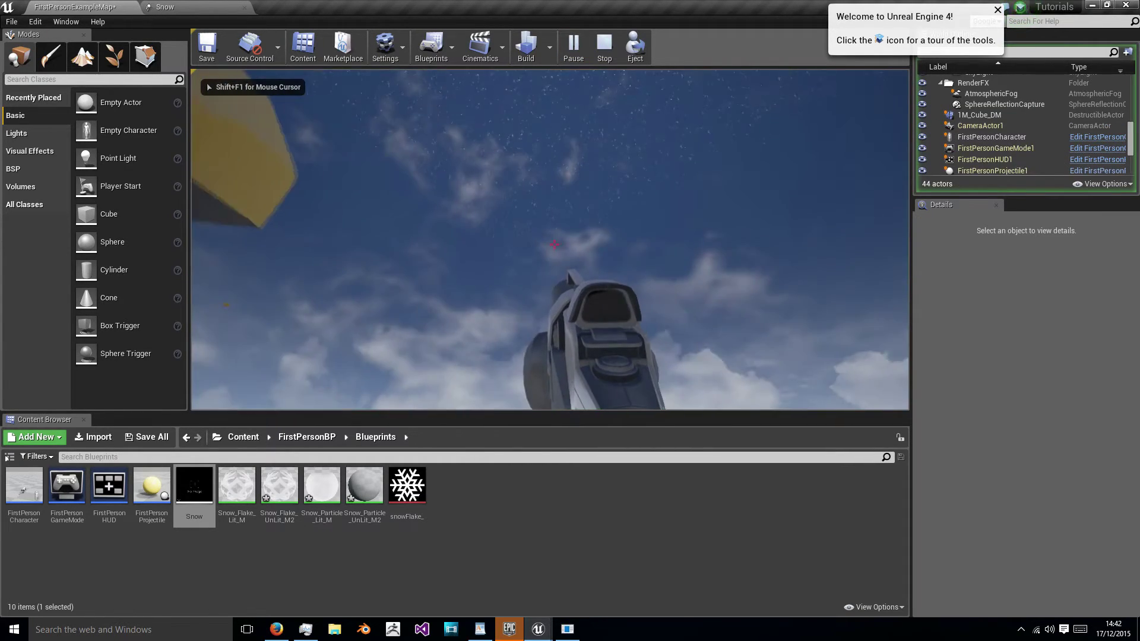
{"action": "left_click", "coordinate": [554, 244]}
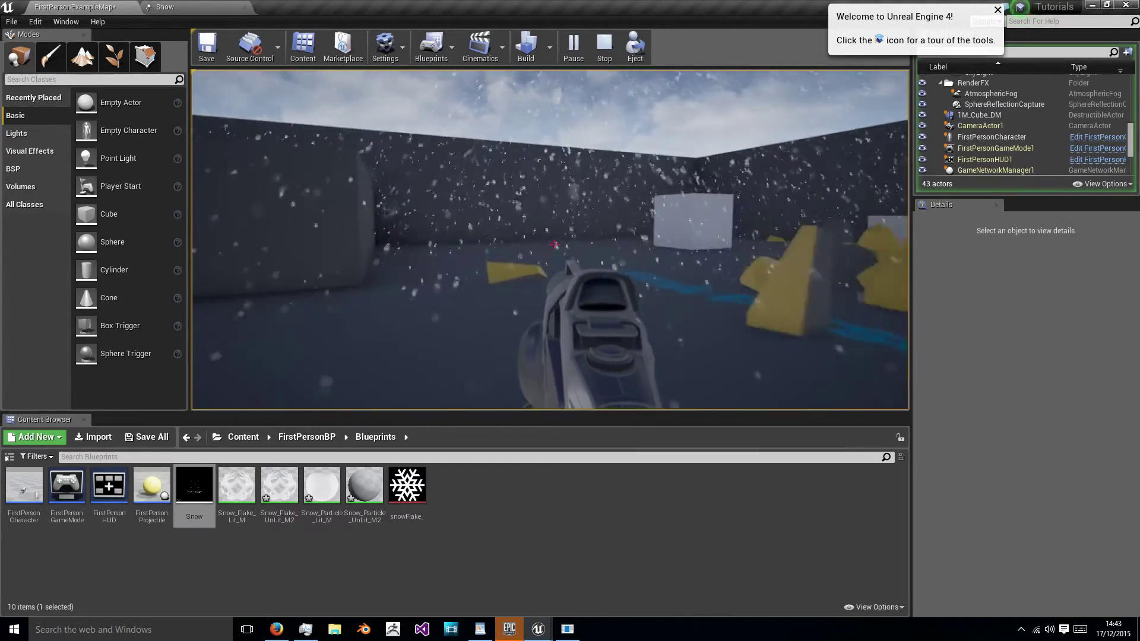
{"action": "key", "text": "Escape"}
Open the FirstPersonCharacter blueprint and show its component viewport.
{"action": "right_click_drag", "start_coordinate": [634, 320], "coordinate": [777, 406]}
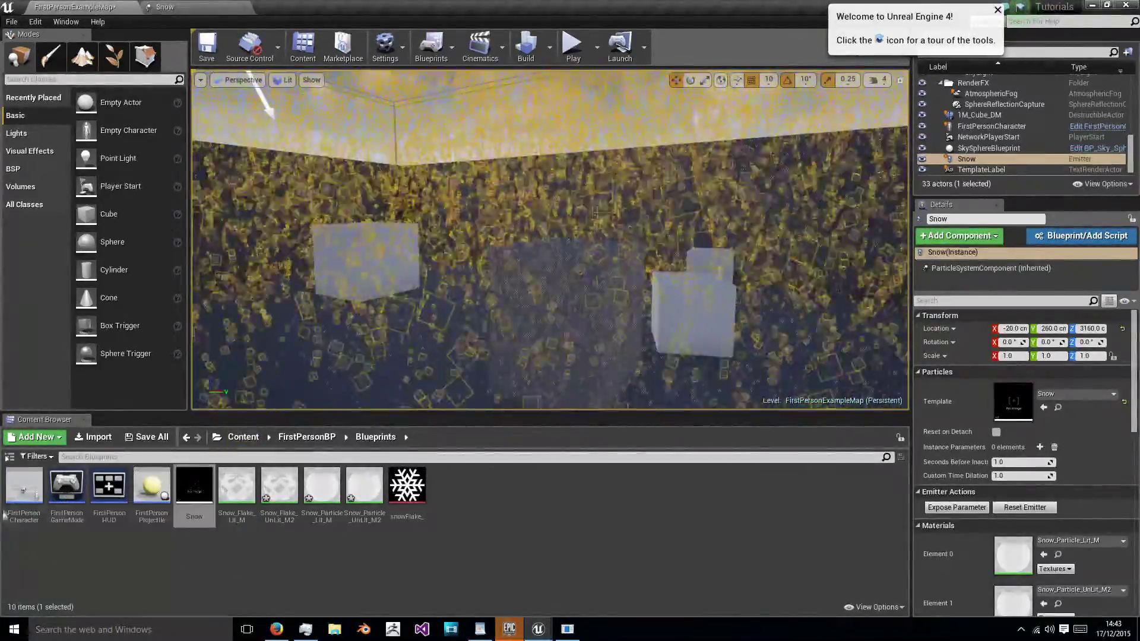
{"action": "double_click", "coordinate": [16, 502]}
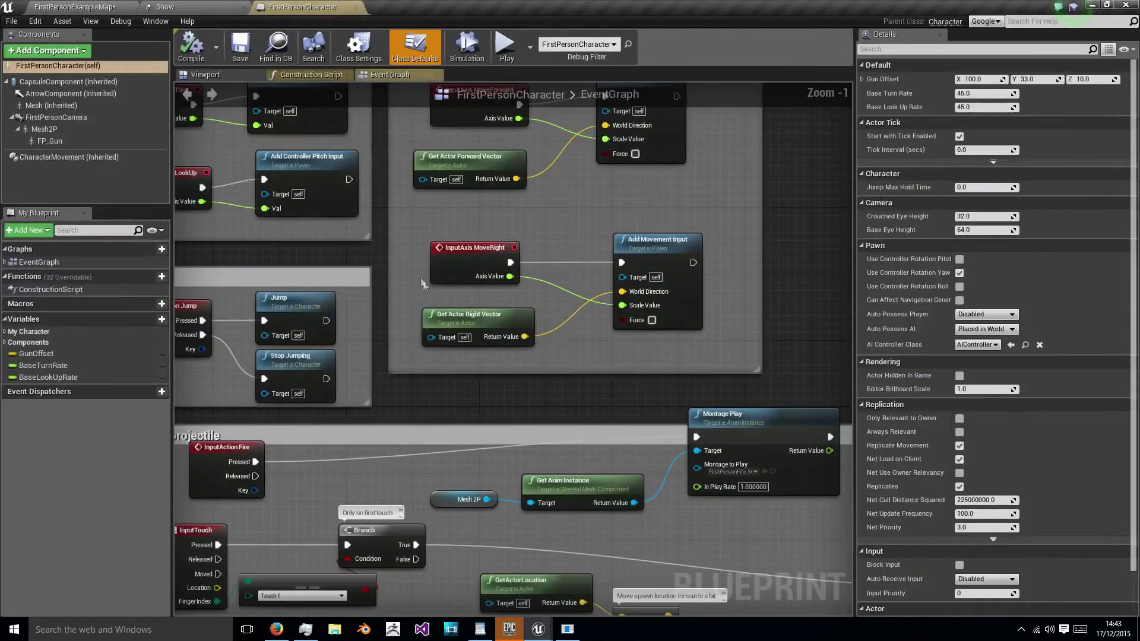
{"action": "left_click", "coordinate": [202, 75]}
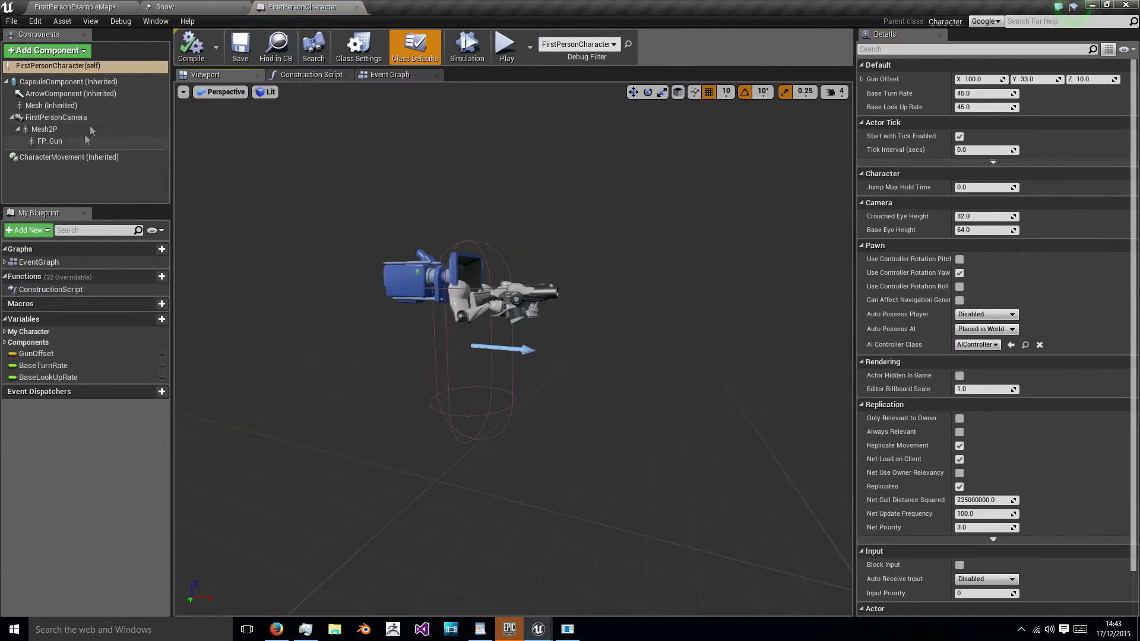
Add a Particle System component to the character, raised to Z 240 cm, with Snow as its template.
{"action": "left_click", "coordinate": [47, 51]}
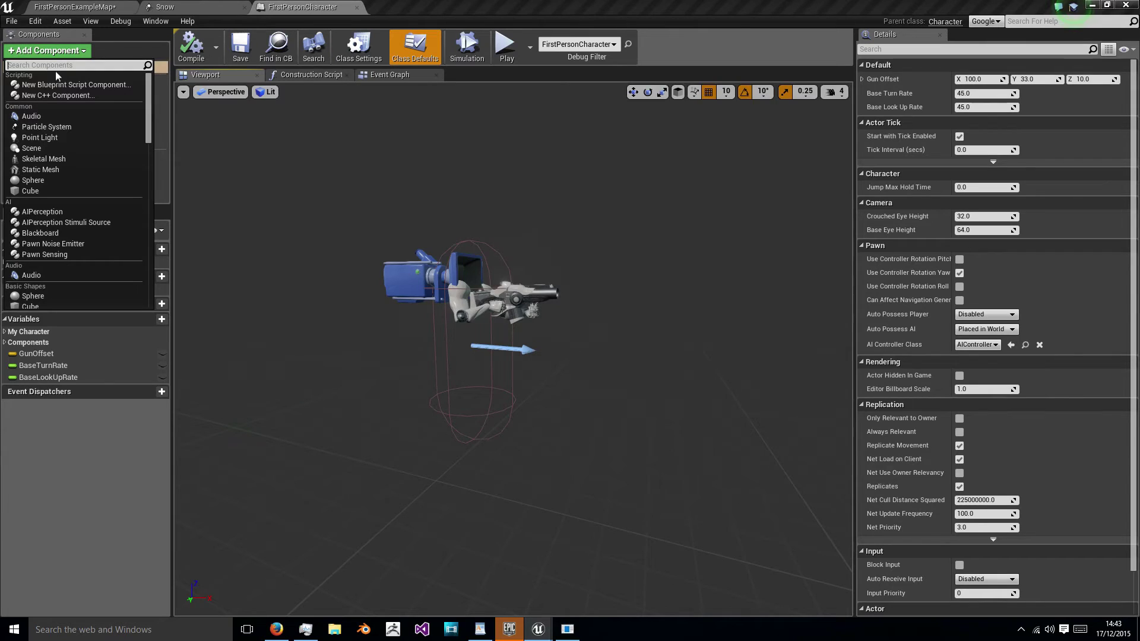
{"action": "type", "text": "partic"}
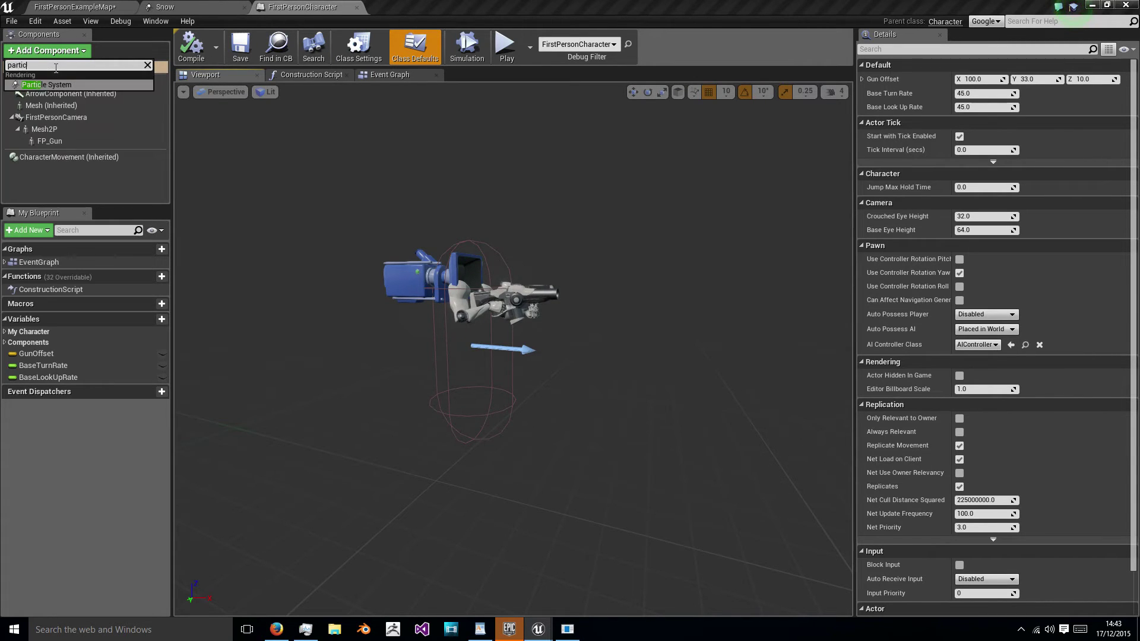
{"action": "type", "text": "e"}
{"action": "key", "text": "BackSpace"}
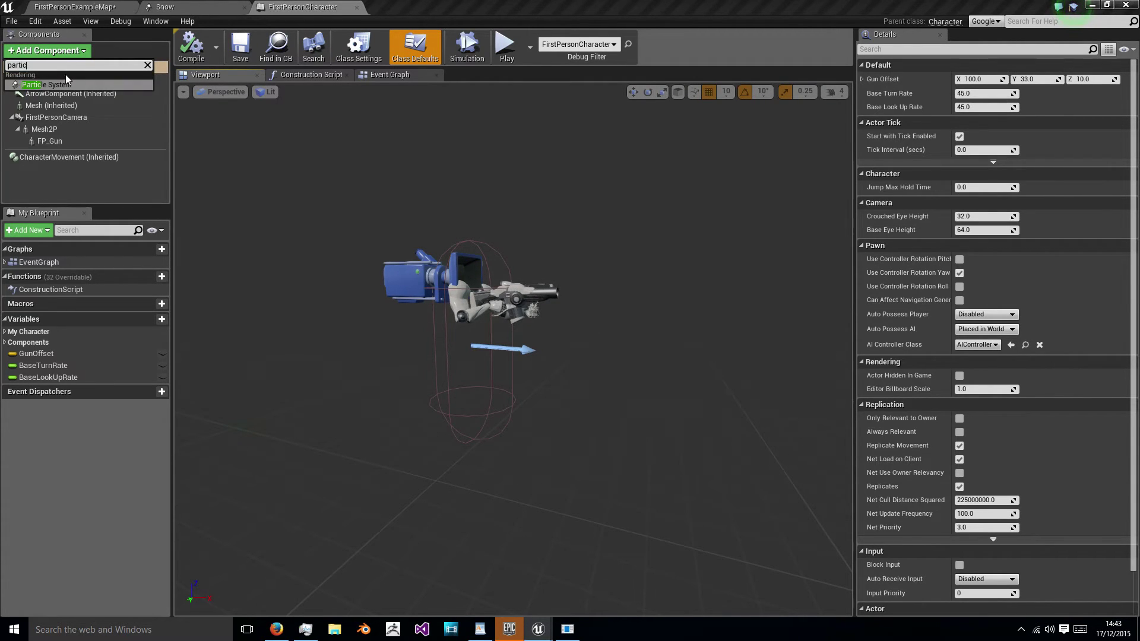
{"action": "left_click", "coordinate": [68, 84]}
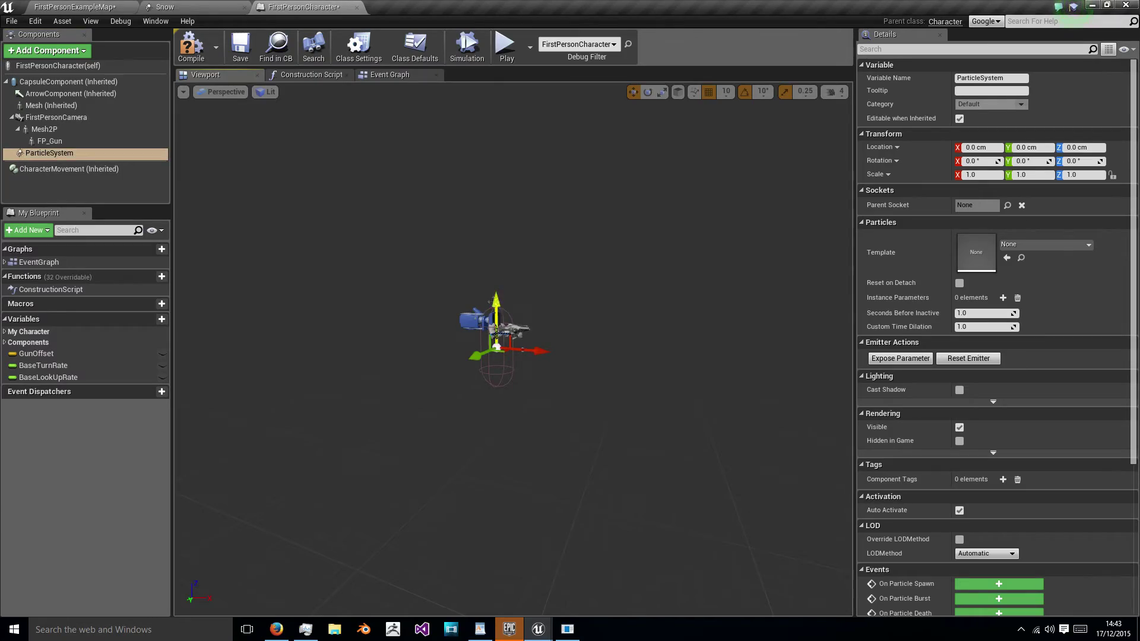
{"action": "left_click", "coordinate": [1031, 244]}
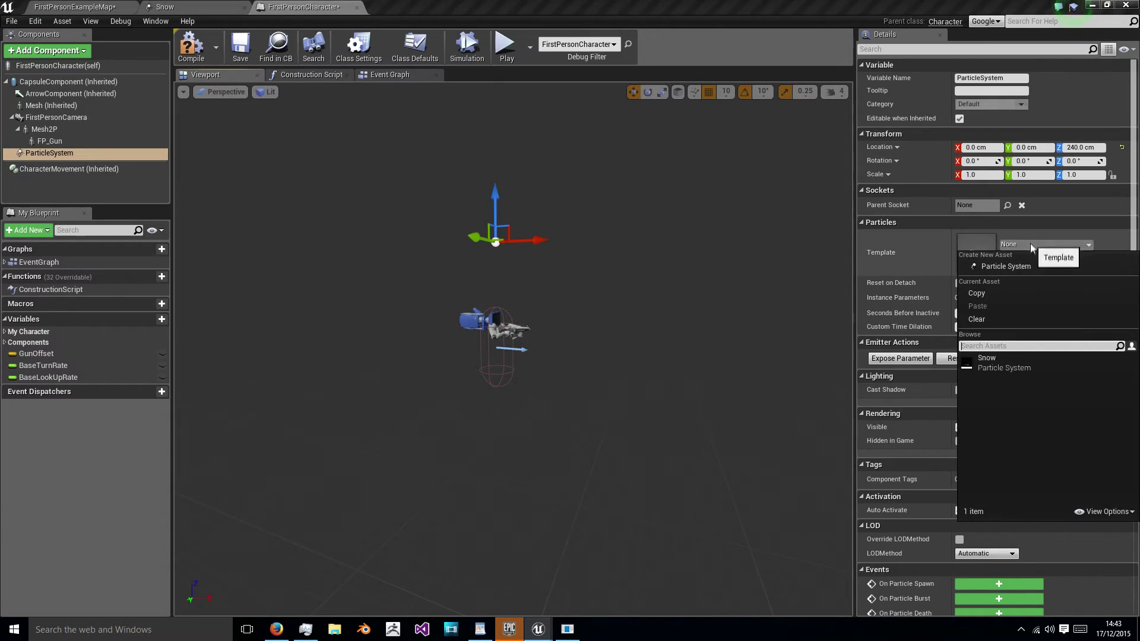
{"action": "left_click", "coordinate": [990, 367]}
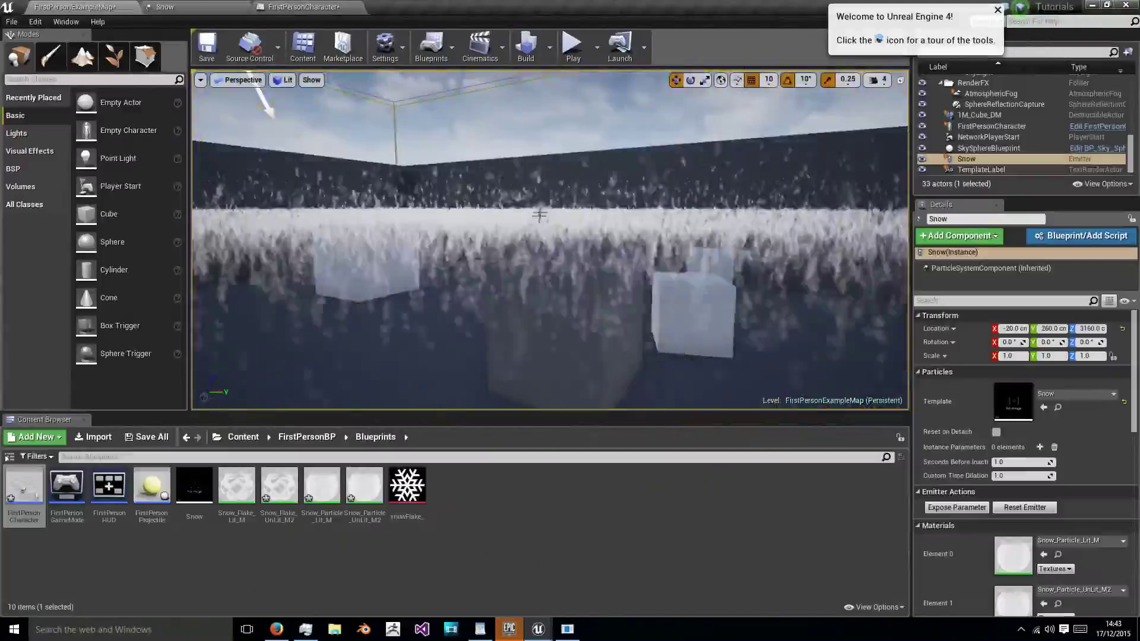
Delete the standalone Snow emitter from the level, keeping the one attached to FirstPersonCharacter.
{"action": "mouse_move", "coordinate": [539, 215]}
{"action": "right_mouse_down"}
{"action": "mouse_move", "coordinate": [534, 243]}
{"action": "mouse_move", "coordinate": [518, 211]}
{"action": "mouse_move", "coordinate": [525, 220]}
{"action": "right_mouse_up"}
{"action": "left_click", "coordinate": [525, 224]}
{"action": "scroll", "coordinate": [500, 191], "scroll_direction": "down", "scroll_amount": 6}
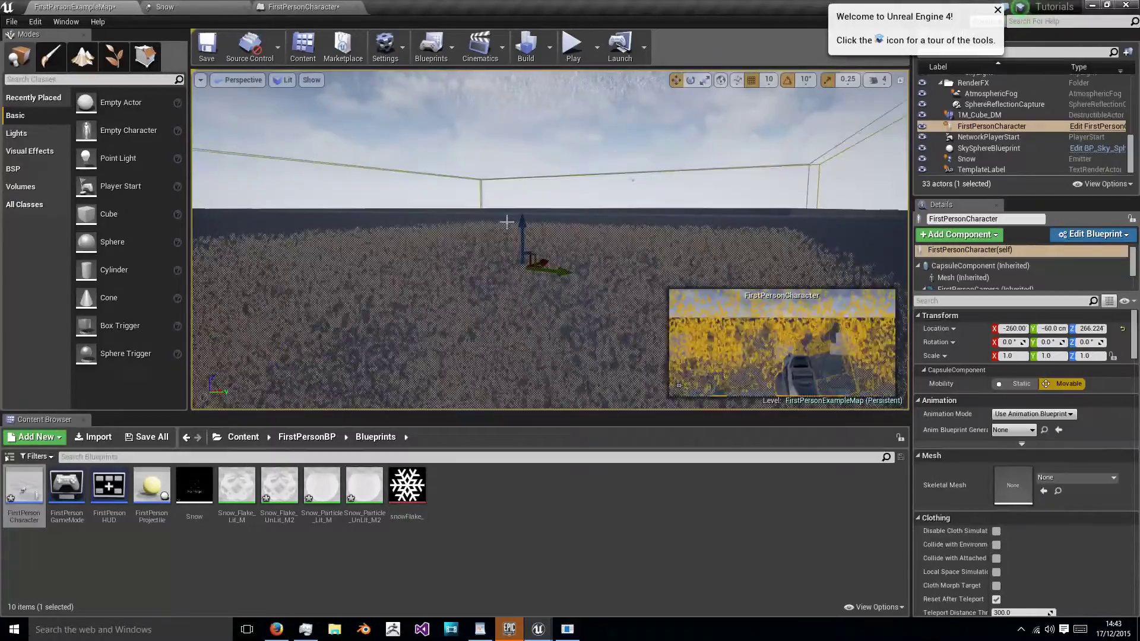
{"action": "right_click_drag", "start_coordinate": [506, 222], "coordinate": [507, 155]}
{"action": "left_click", "coordinate": [575, 173]}
{"action": "key", "text": "Delete"}
{"action": "right_click_drag", "start_coordinate": [575, 163], "coordinate": [558, 211]}
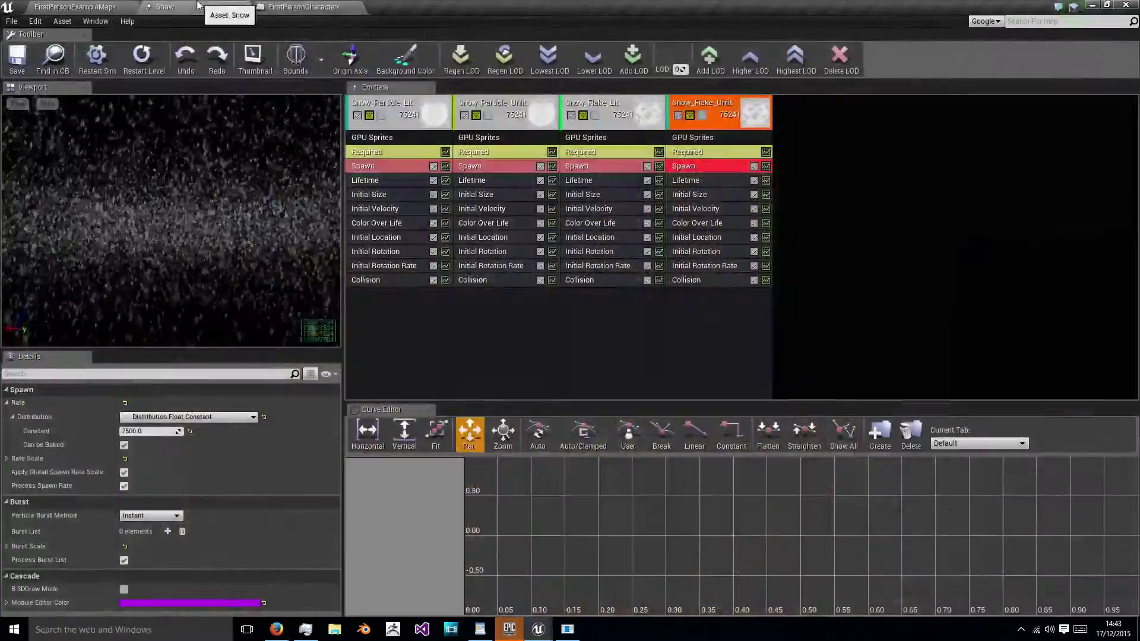
In the Snow particle system, set the maximum X and Y of Snow_Particle_Lit's Initial Location to 1000.
{"action": "left_click", "coordinate": [365, 237]}
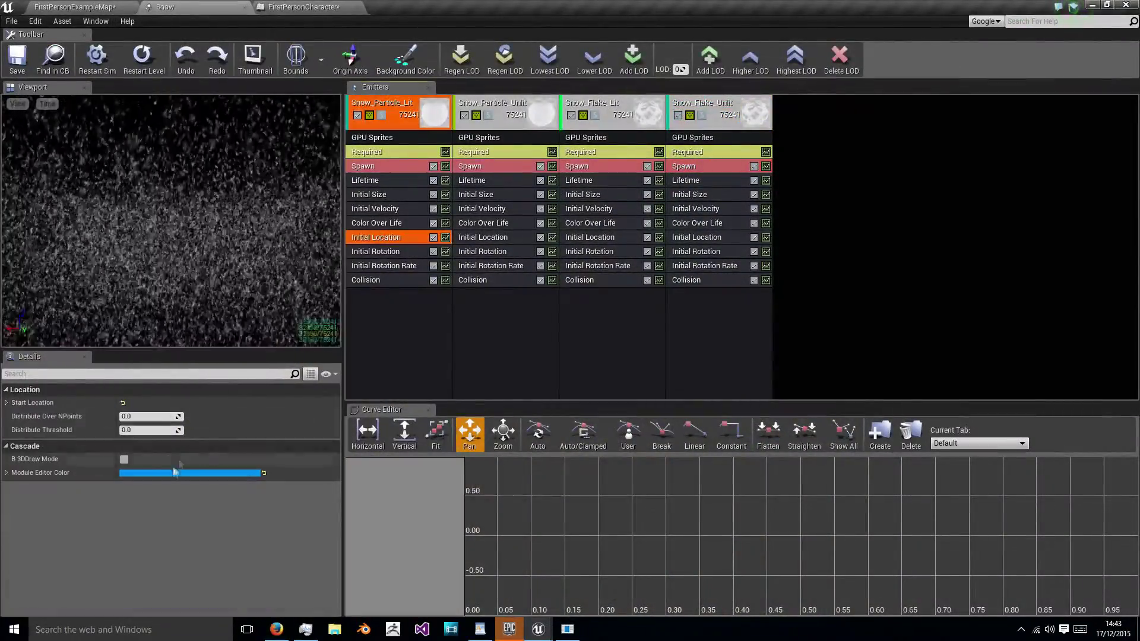
{"action": "left_click", "coordinate": [7, 403]}
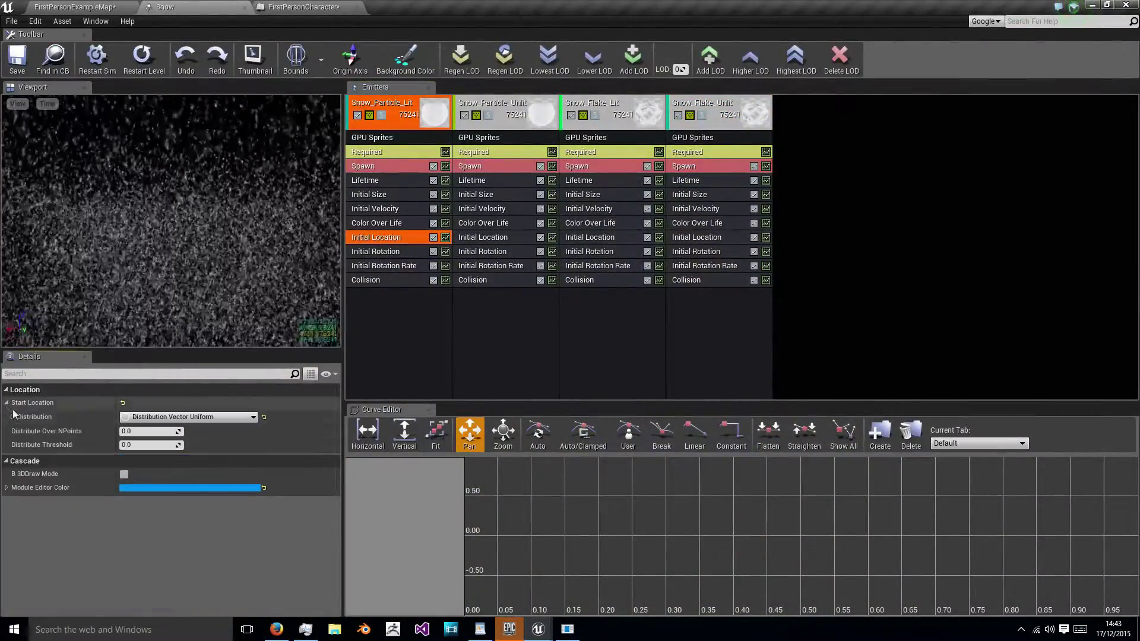
{"action": "left_click", "coordinate": [12, 416]}
{"action": "left_click", "coordinate": [155, 431]}
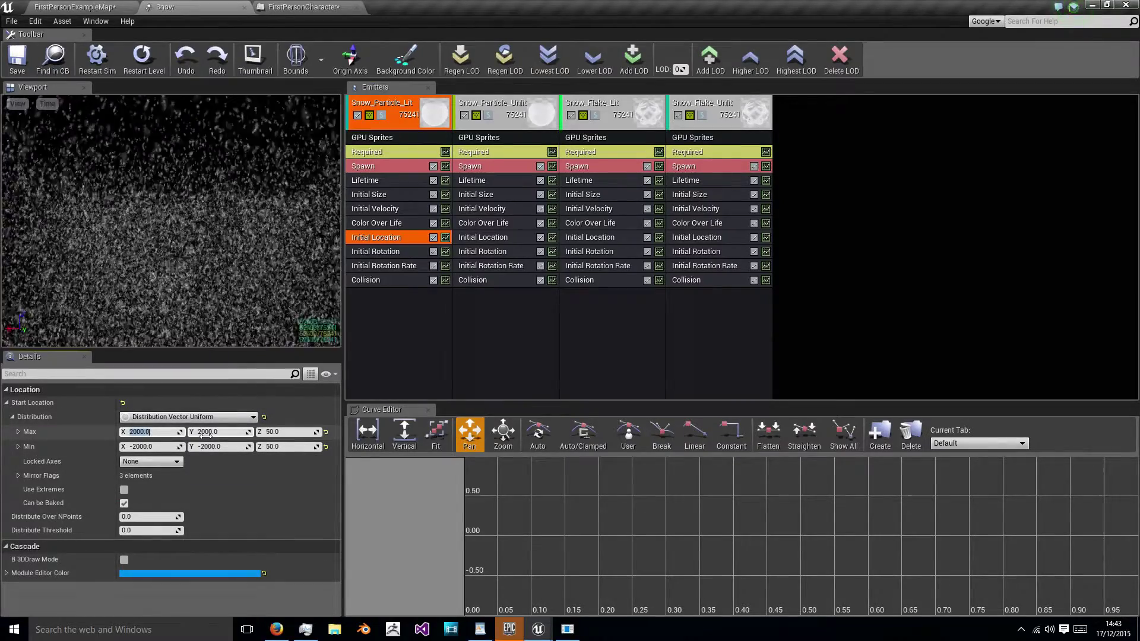
{"action": "type", "text": "1000"}
{"action": "left_click", "coordinate": [221, 432]}
{"action": "type", "text": "1000"}
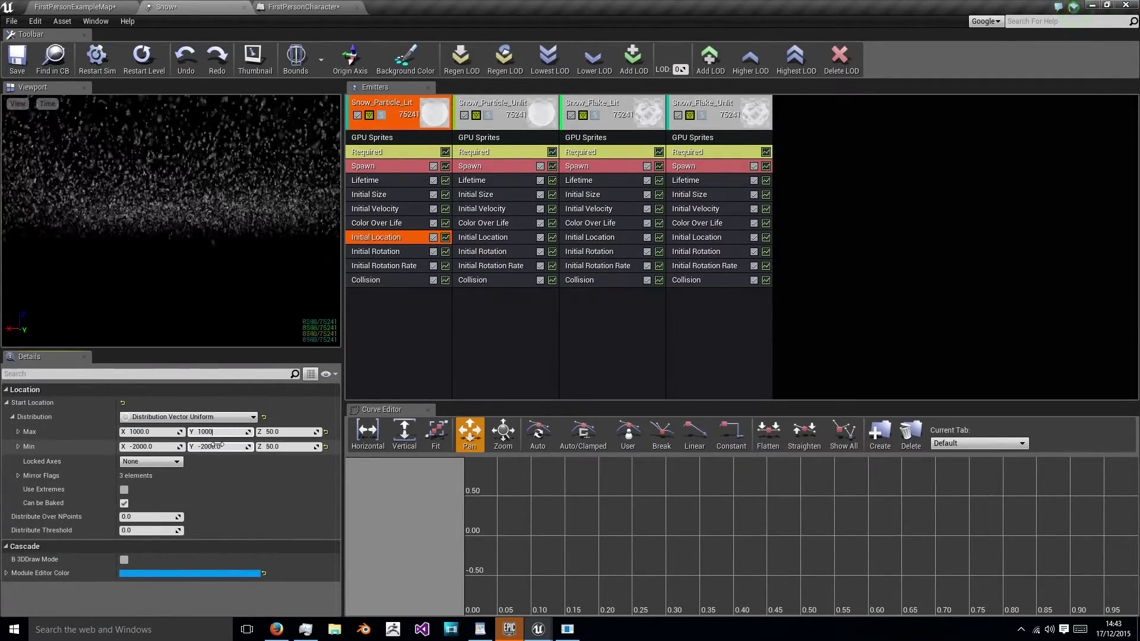
Set the minimum X and Y of Snow_Particle_Lit's Initial Location to -1000.
{"action": "left_click", "coordinate": [219, 446]}
{"action": "type", "text": "-100"}
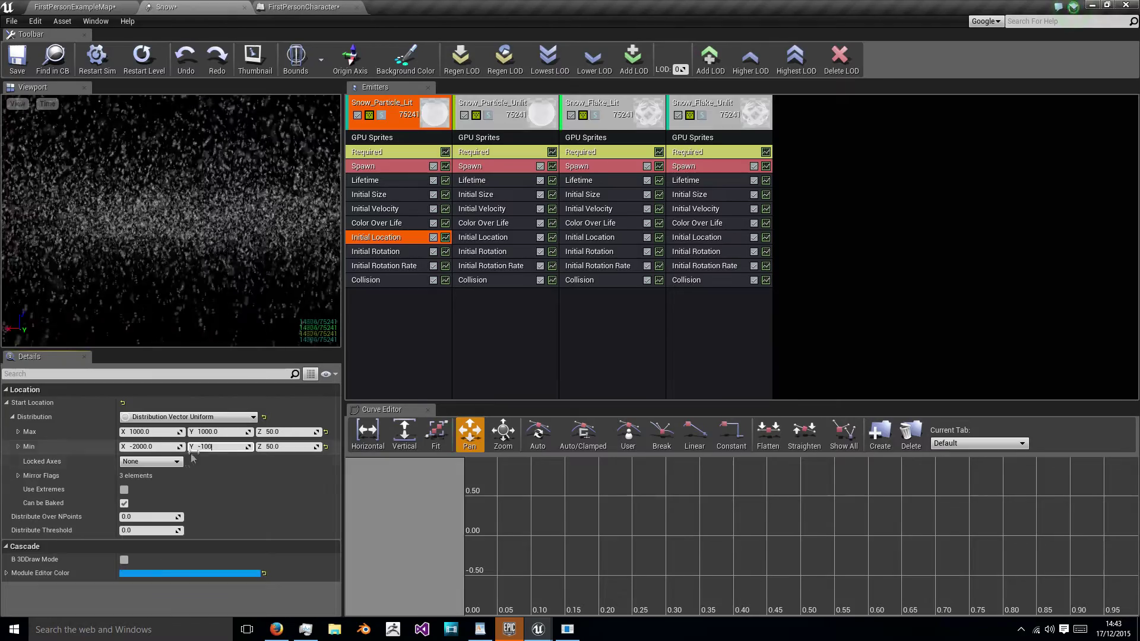
{"action": "type", "text": "0"}
{"action": "left_click", "coordinate": [167, 446]}
{"action": "type", "text": "-10"}
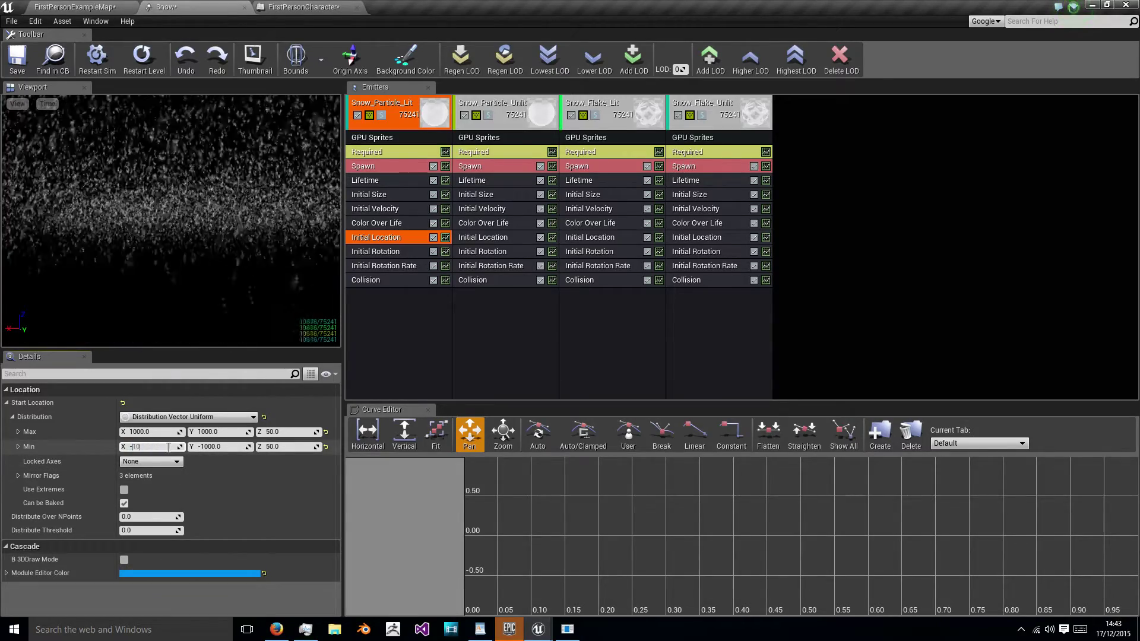
{"action": "type", "text": "00"}
{"action": "key", "text": "Return"}
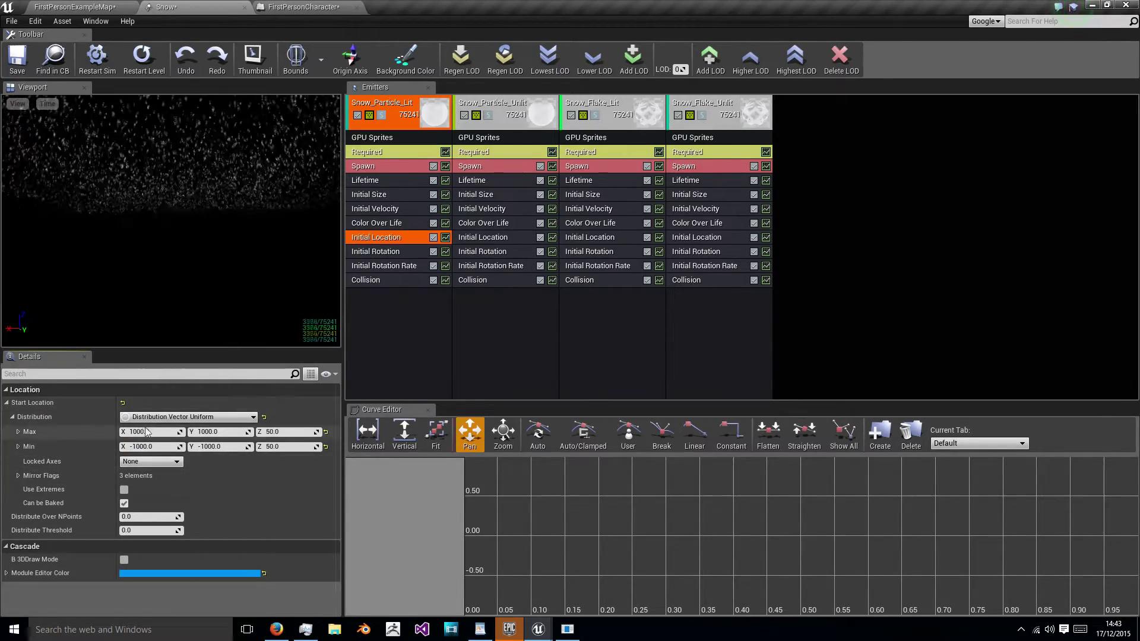
Copy the 1000 value to Snow_Particle_Unlit's Initial Location, making its maximum X and Y 1000 and its minimum X and Y -1000.
{"action": "left_click", "coordinate": [148, 432]}
{"action": "type", "text": "1000"}
{"action": "key", "text": "Return"}
{"action": "left_click", "coordinate": [487, 236]}
{"action": "left_click", "coordinate": [149, 432]}
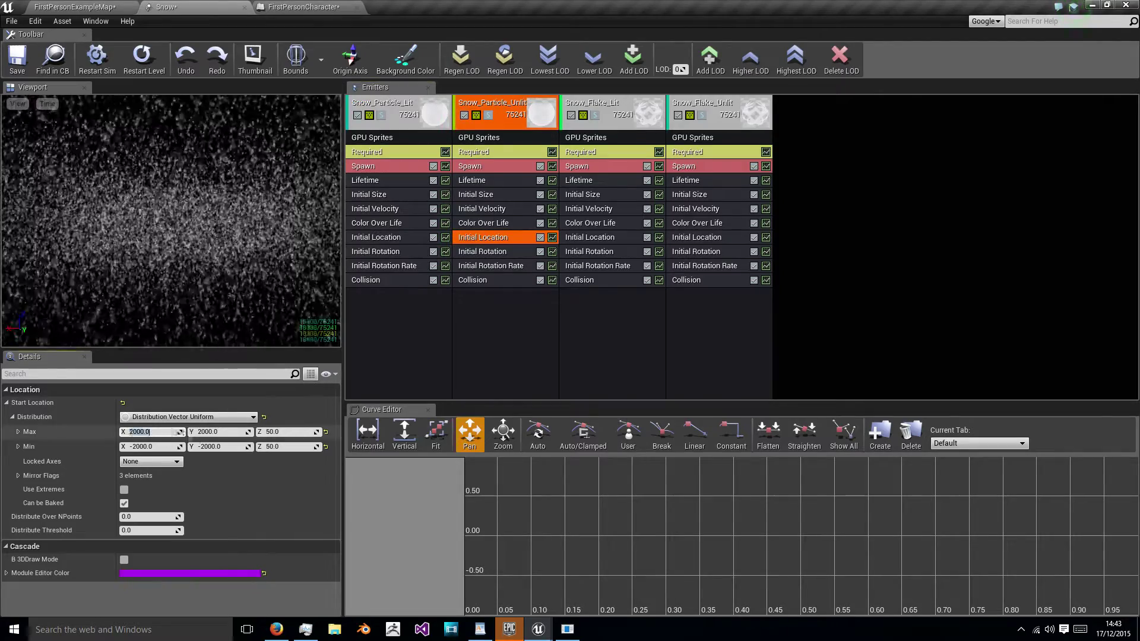
{"action": "key", "text": "ctrl+v"}
{"action": "left_click", "coordinate": [216, 431]}
{"action": "key", "text": "ctrl+v"}
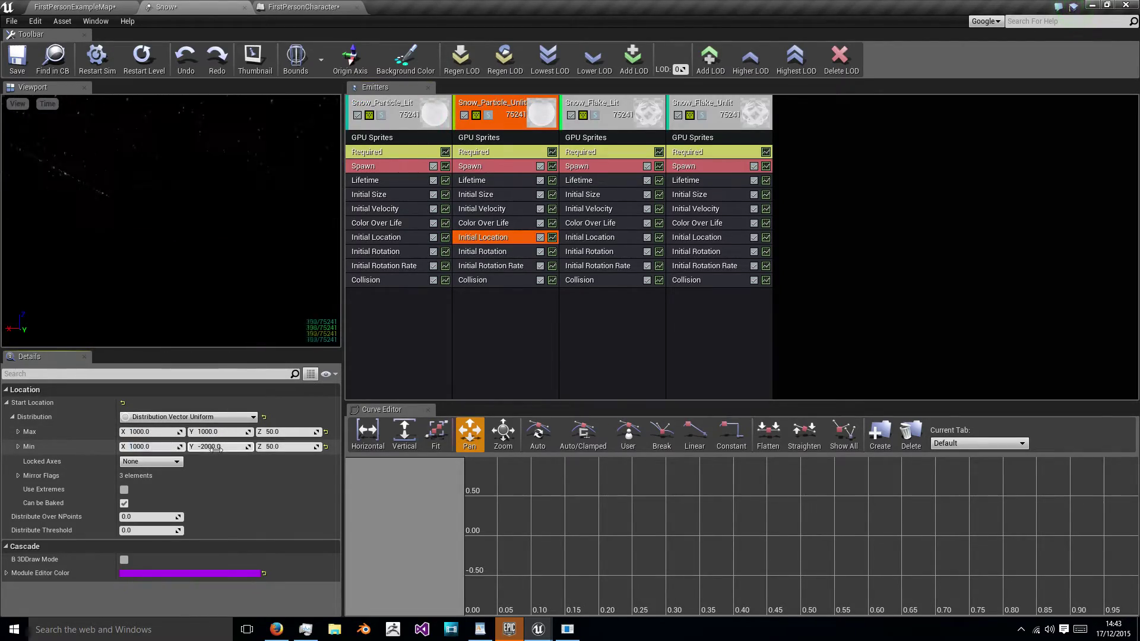
{"action": "type", "text": "-"}
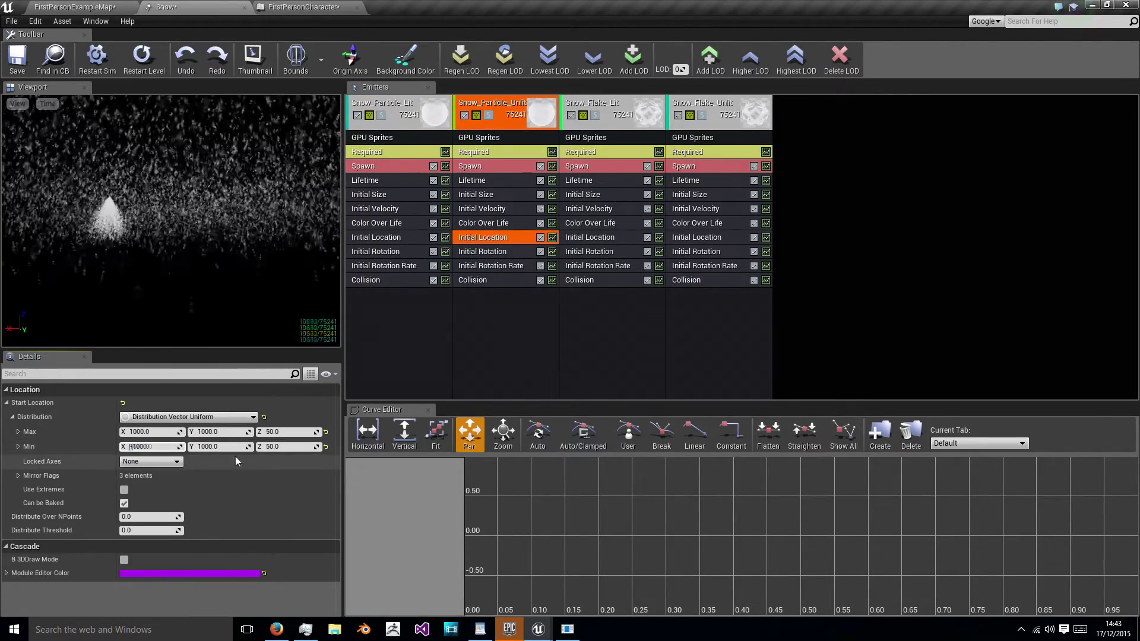
{"action": "left_click", "coordinate": [220, 447]}
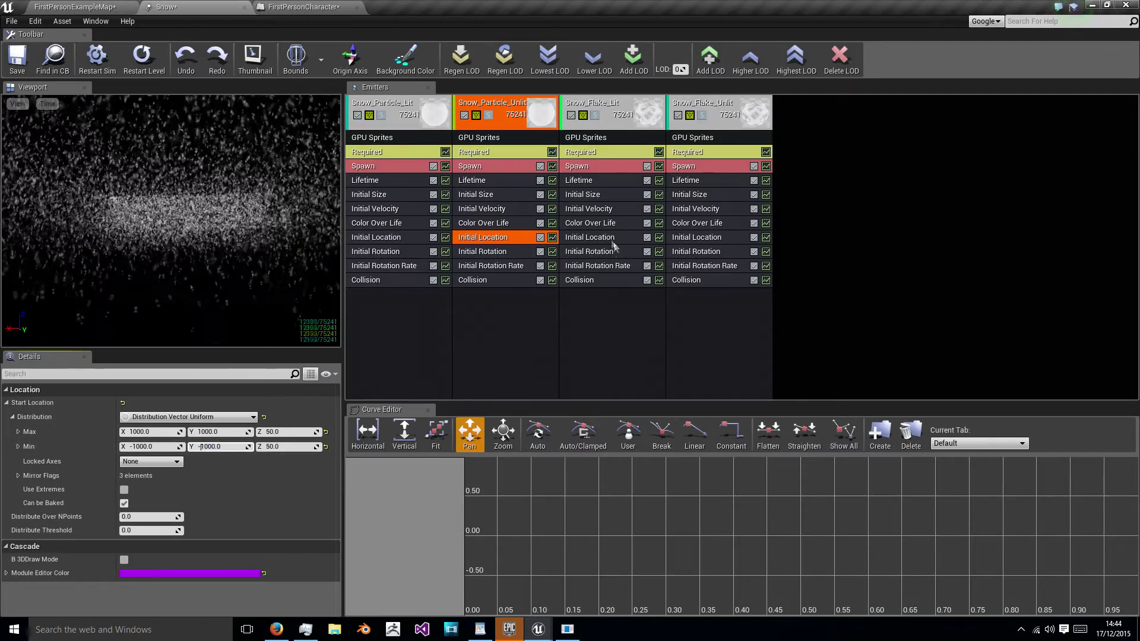
In Snow_Flake_Lit's Initial Location, set the maximum X and Y to 1000 and the minimum X and Y to -1000.
{"action": "left_click", "coordinate": [589, 237]}
{"action": "left_click", "coordinate": [214, 432]}
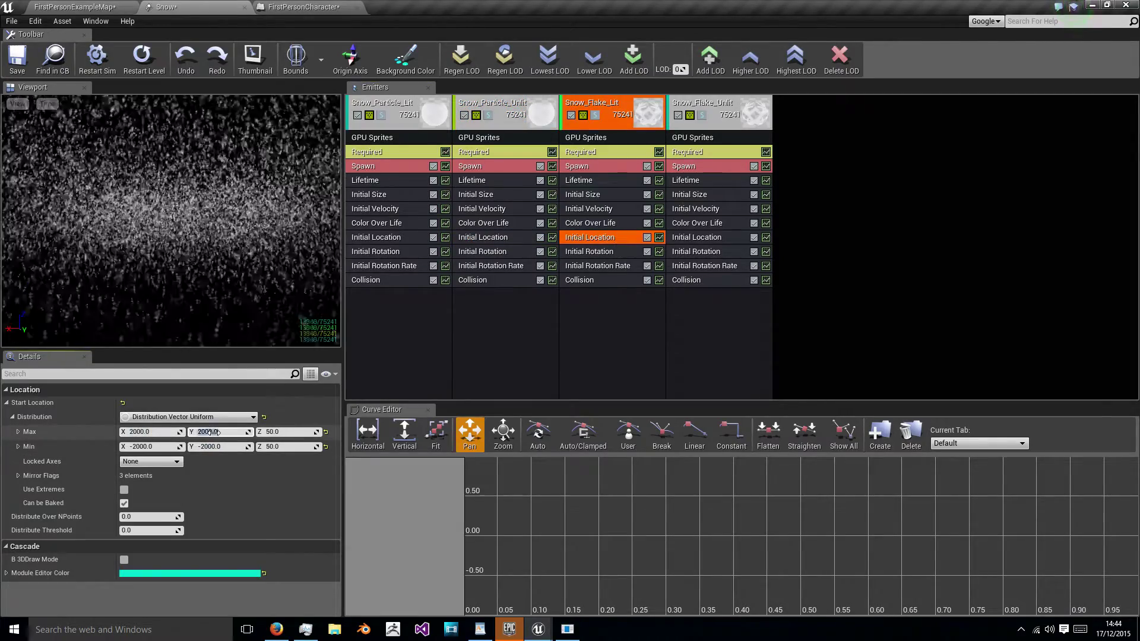
{"action": "type", "text": "1000"}
{"action": "key", "text": "Return"}
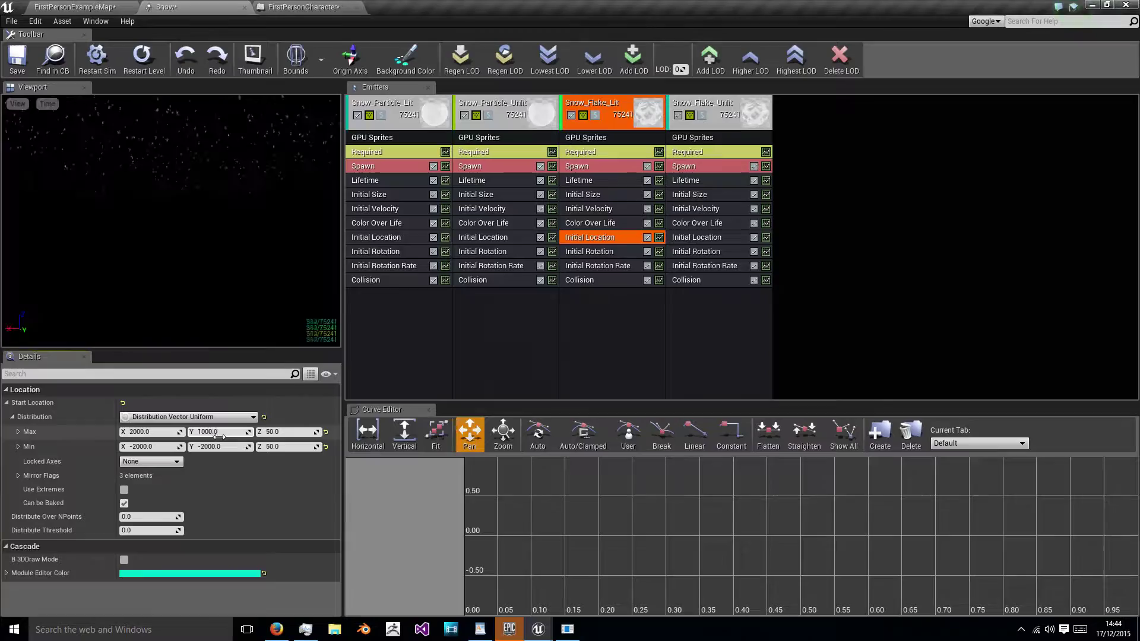
{"action": "type", "text": "1000"}
{"action": "key", "text": "Return"}
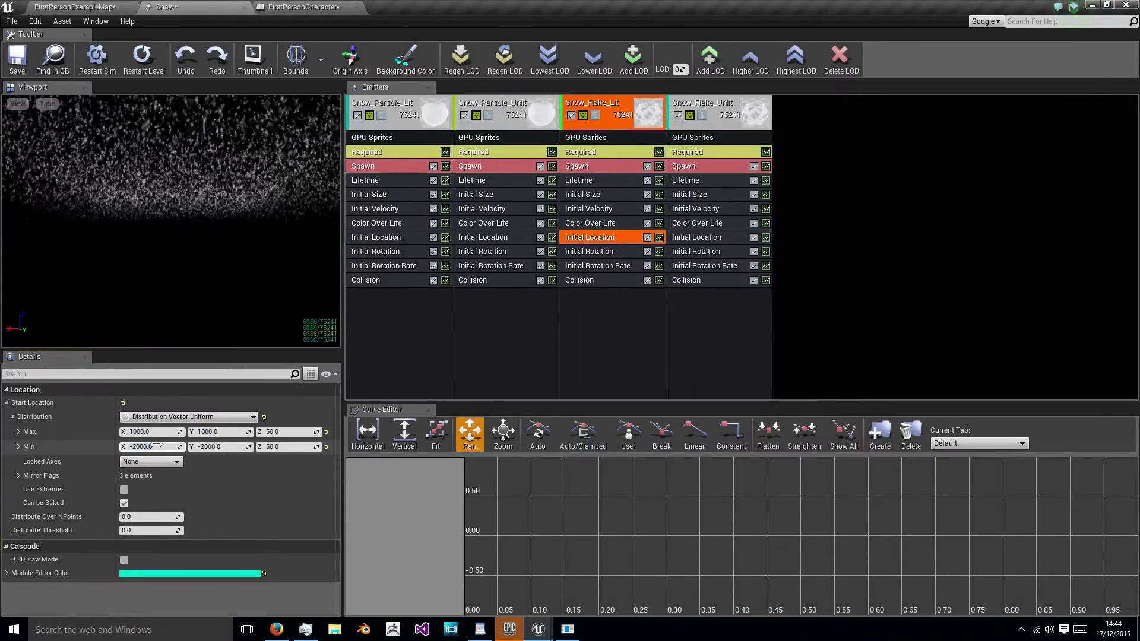
{"action": "left_click", "coordinate": [131, 446]}
{"action": "type", "text": "-1000"}
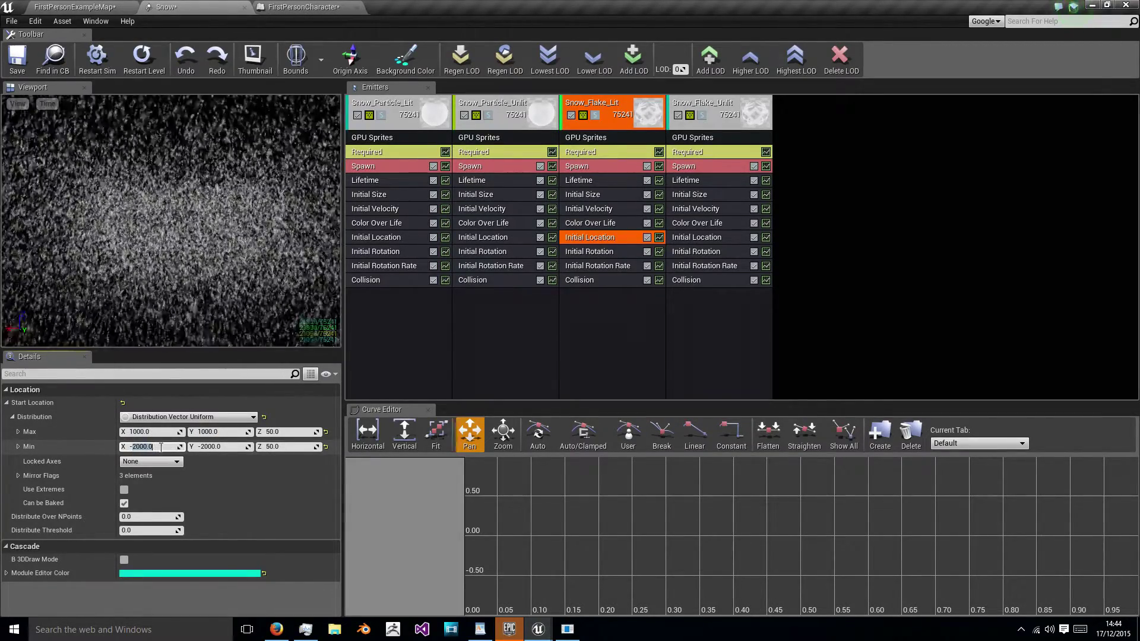
{"action": "key", "text": "Return"}
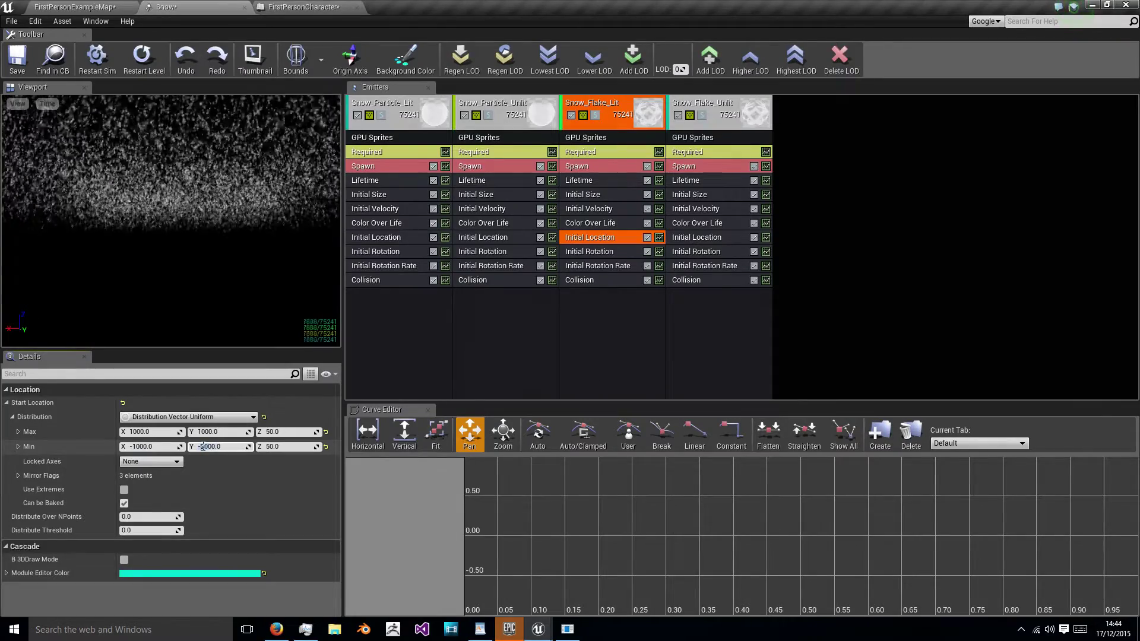
In Snow_Flake_Unlit's Initial Location, set the maximum X and Y to 1000 and the minimum X and Y to -1000.
{"action": "left_click", "coordinate": [696, 237]}
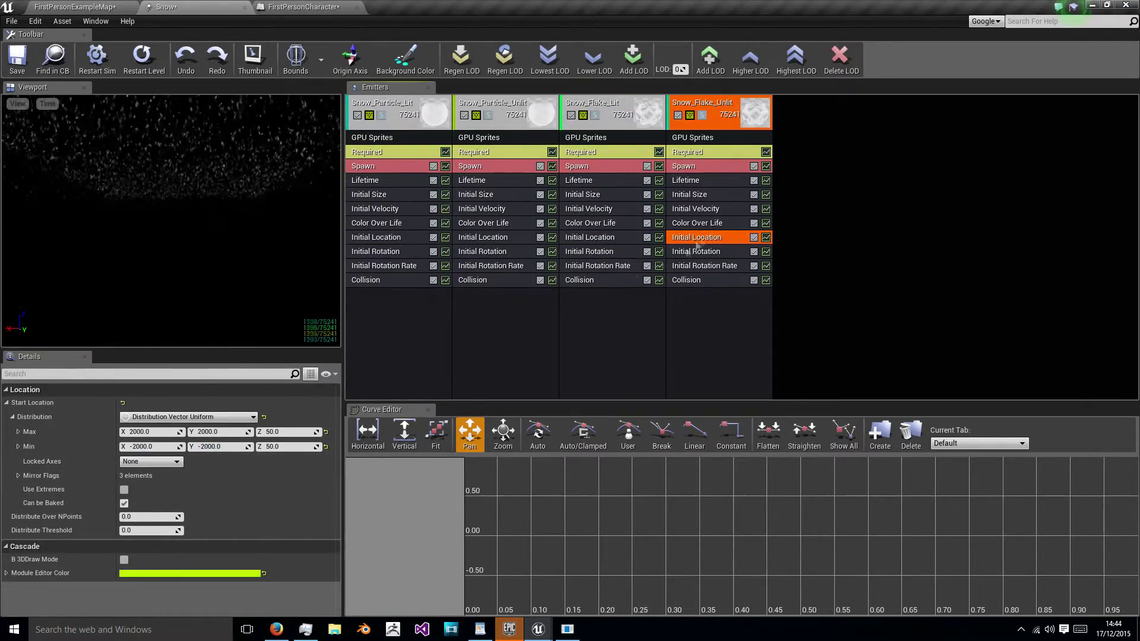
{"action": "left_click", "coordinate": [153, 432]}
{"action": "type", "text": "1000"}
{"action": "key", "text": "Tab"}
{"action": "type", "text": "1000"}
{"action": "left_click", "coordinate": [204, 446]}
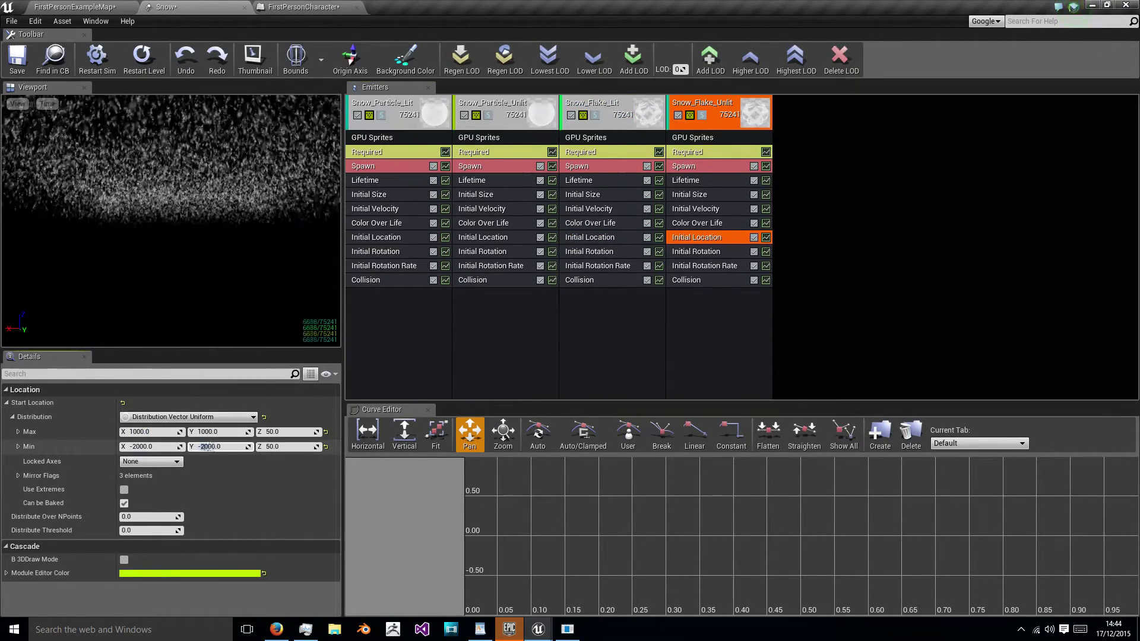
{"action": "type", "text": "-1000"}
{"action": "key", "text": "Return"}
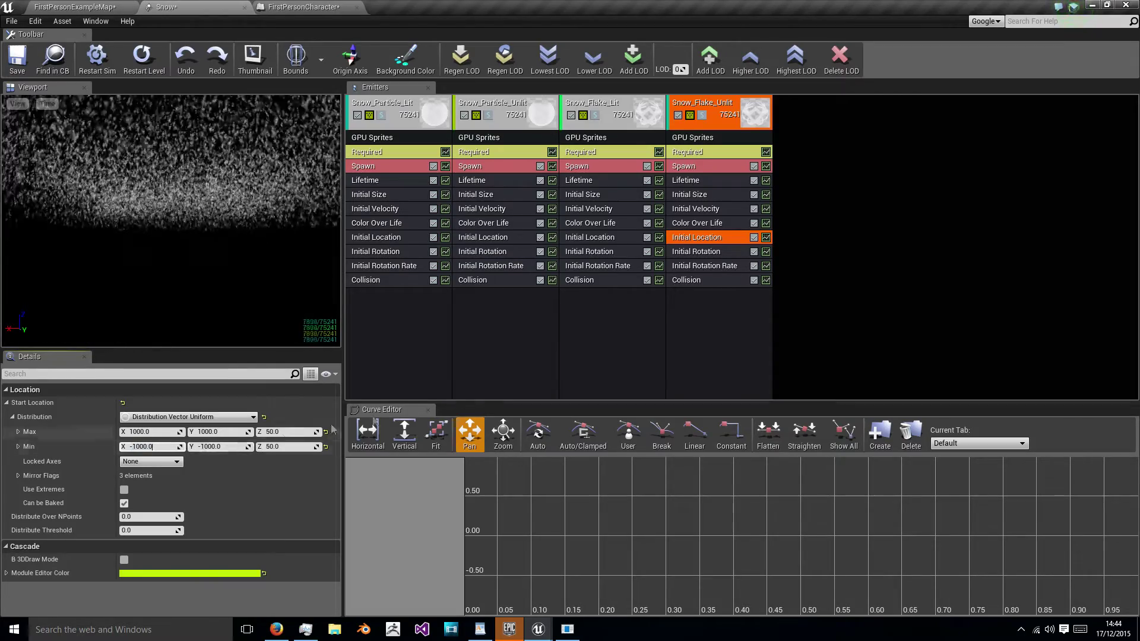
{"action": "left_click", "coordinate": [631, 245]}
{"action": "left_click", "coordinate": [699, 246]}
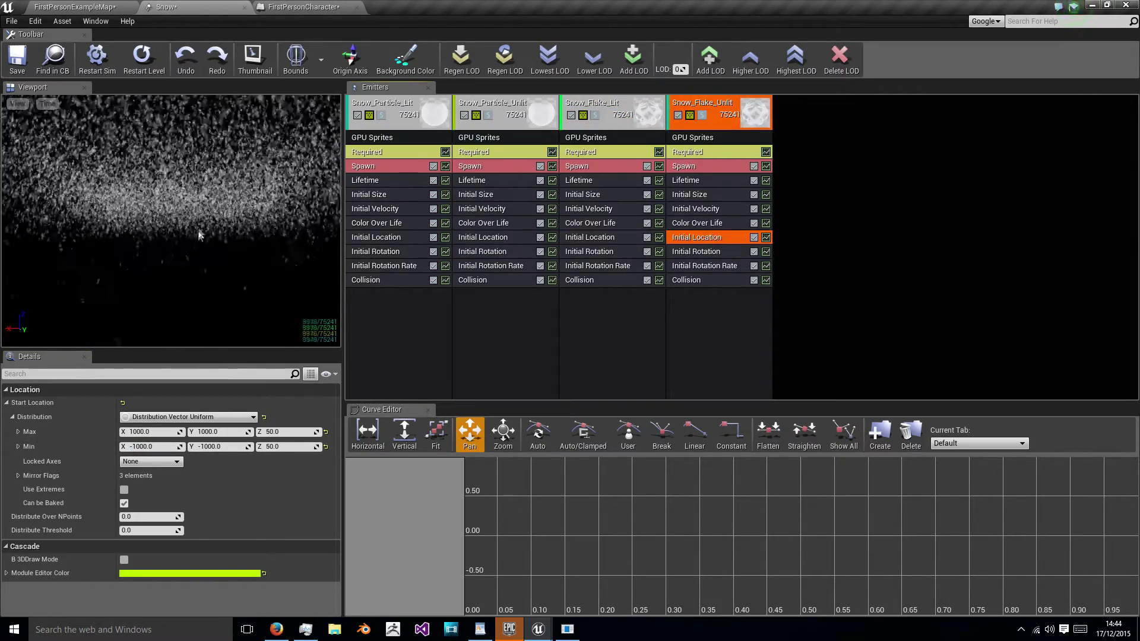
Set the constant spawn rate of Snow_Particle_Lit and Snow_Particle_Unlit to 5000.
{"action": "left_click", "coordinate": [374, 152]}
{"action": "left_click", "coordinate": [368, 166]}
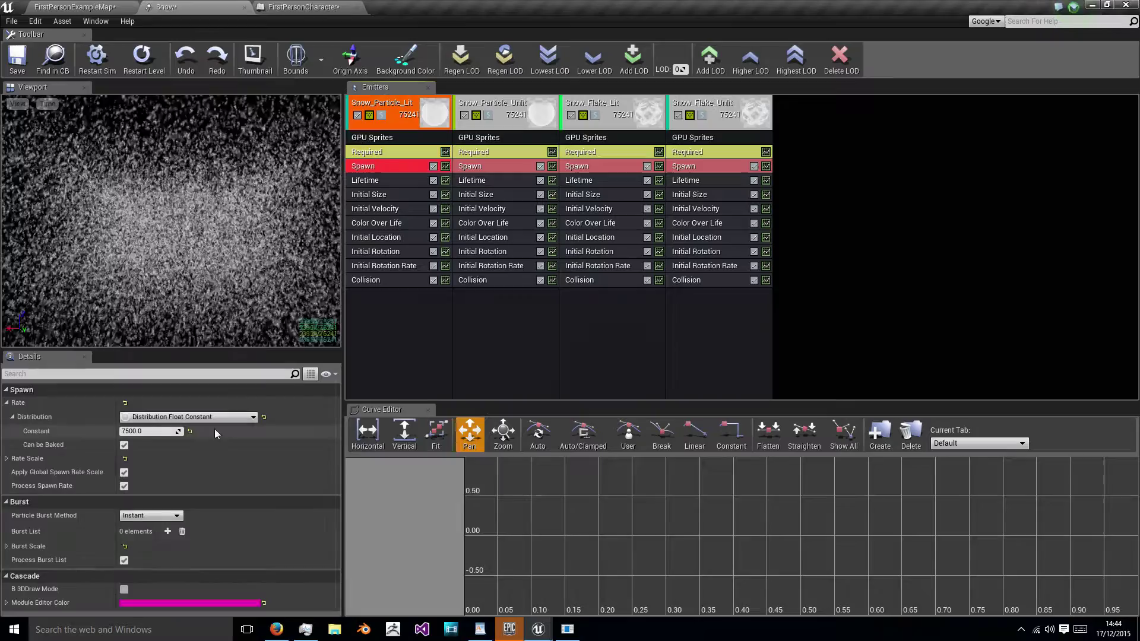
{"action": "double_click", "coordinate": [147, 432]}
{"action": "type", "text": "5000"}
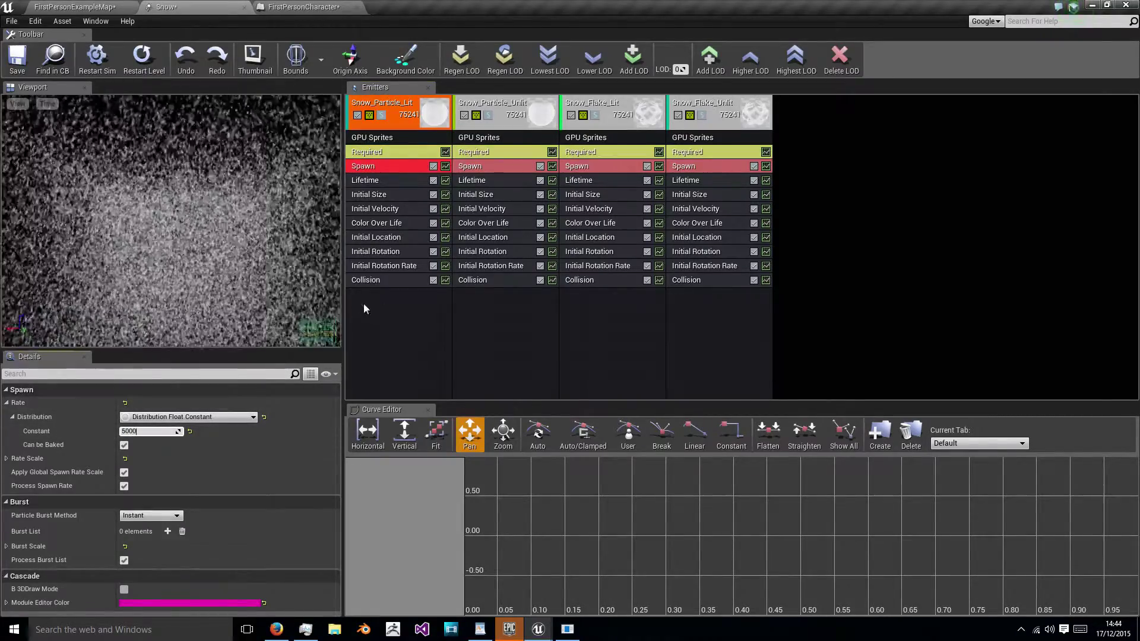
{"action": "key", "text": "Return"}
{"action": "left_click", "coordinate": [495, 169]}
{"action": "left_click", "coordinate": [168, 432]}
{"action": "type", "text": "5000"}
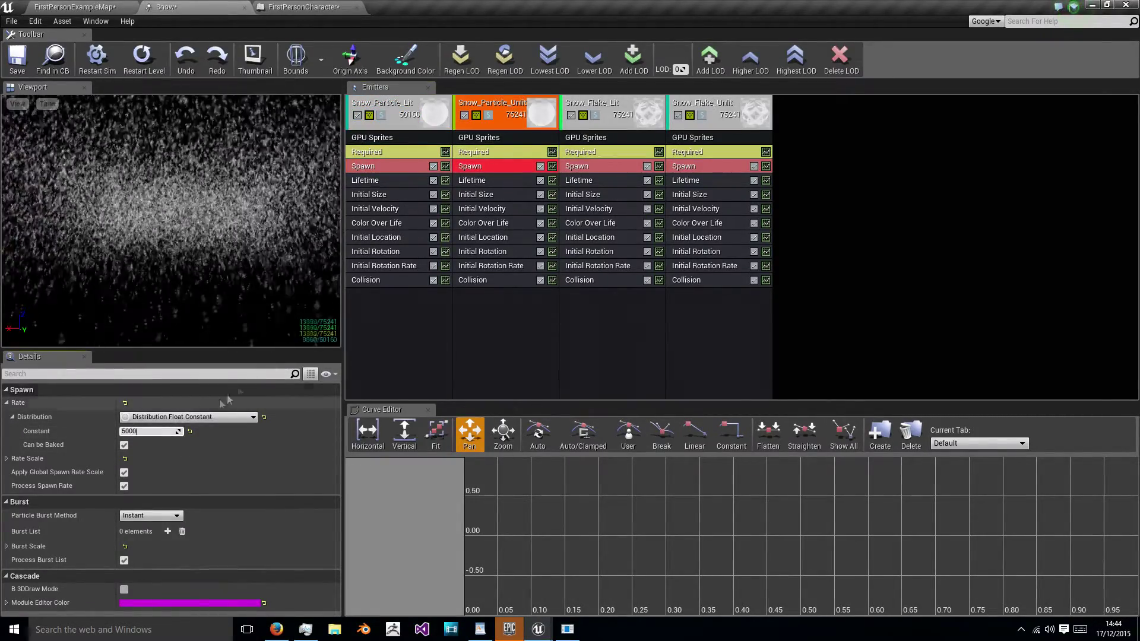
{"action": "key", "text": "Return"}
Set the constant spawn rate of Snow_Flake_Lit and Snow_Flake_Unlit to 5000 and save the Snow particle system.
{"action": "left_click", "coordinate": [588, 167]}
{"action": "double_click", "coordinate": [147, 432]}
{"action": "type", "text": "5000"}
{"action": "key", "text": "Return"}
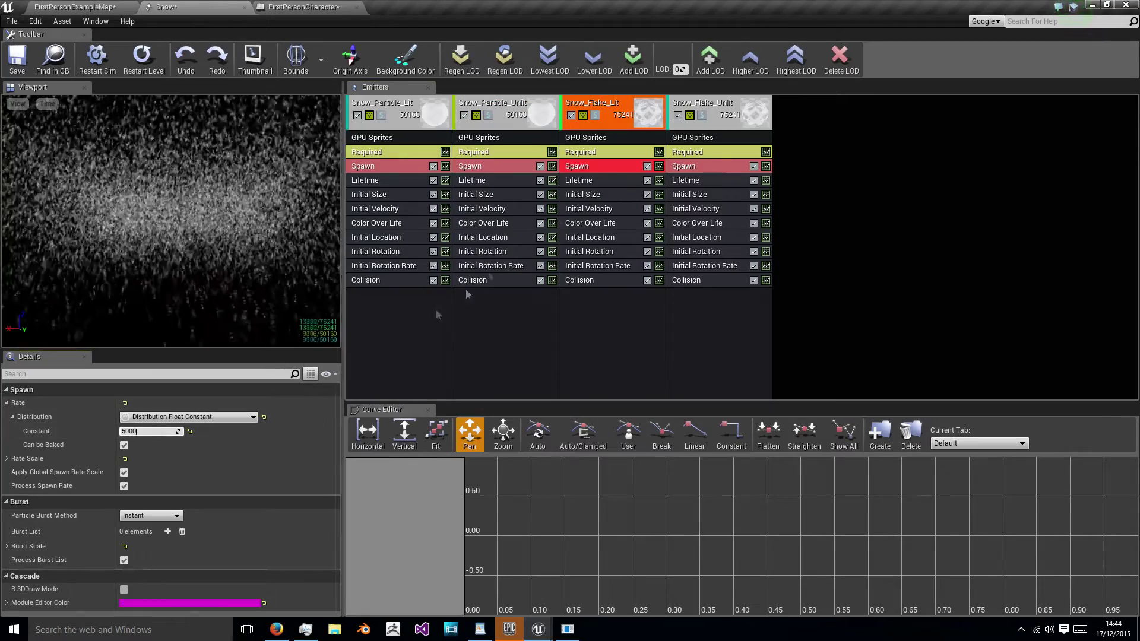
{"action": "left_click", "coordinate": [685, 167]}
{"action": "double_click", "coordinate": [147, 432]}
{"action": "type", "text": "5000"}
{"action": "key", "text": "Return"}
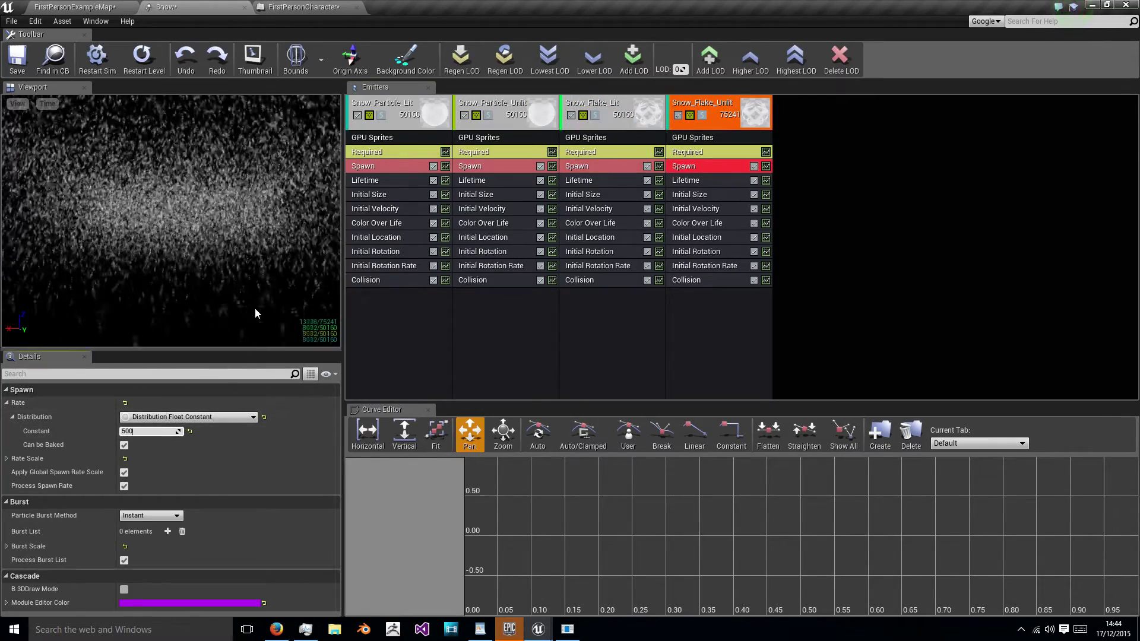
{"action": "left_click", "coordinate": [17, 56]}
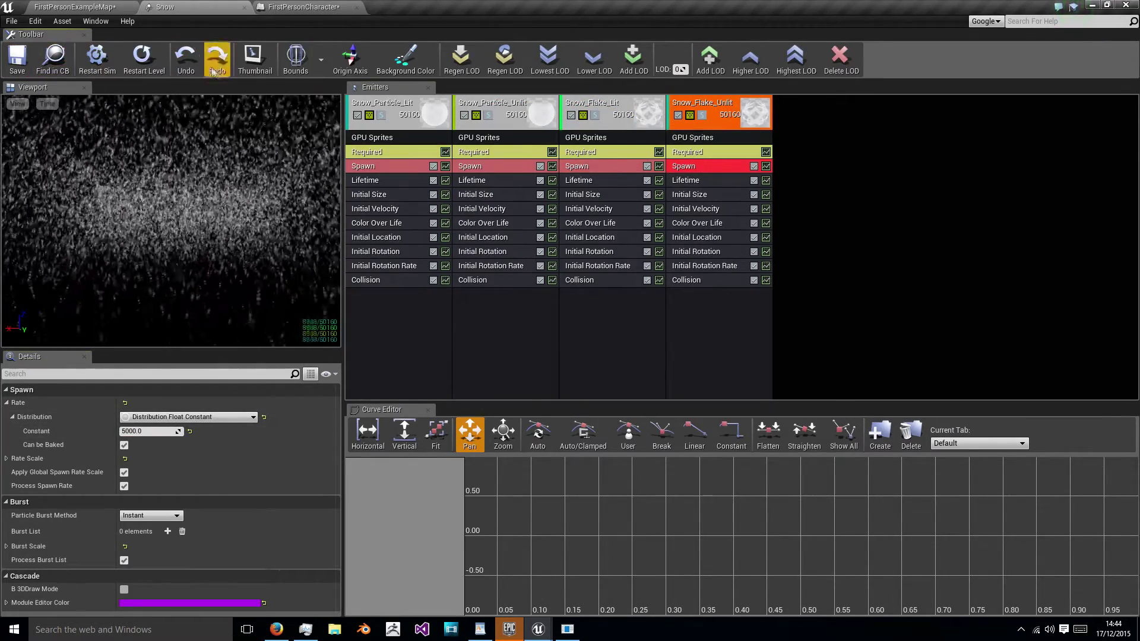
Inspect the snowfall area in FirstPersonExampleMap from above, play-test the level, and stop the session.
{"action": "left_click", "coordinate": [102, 6]}
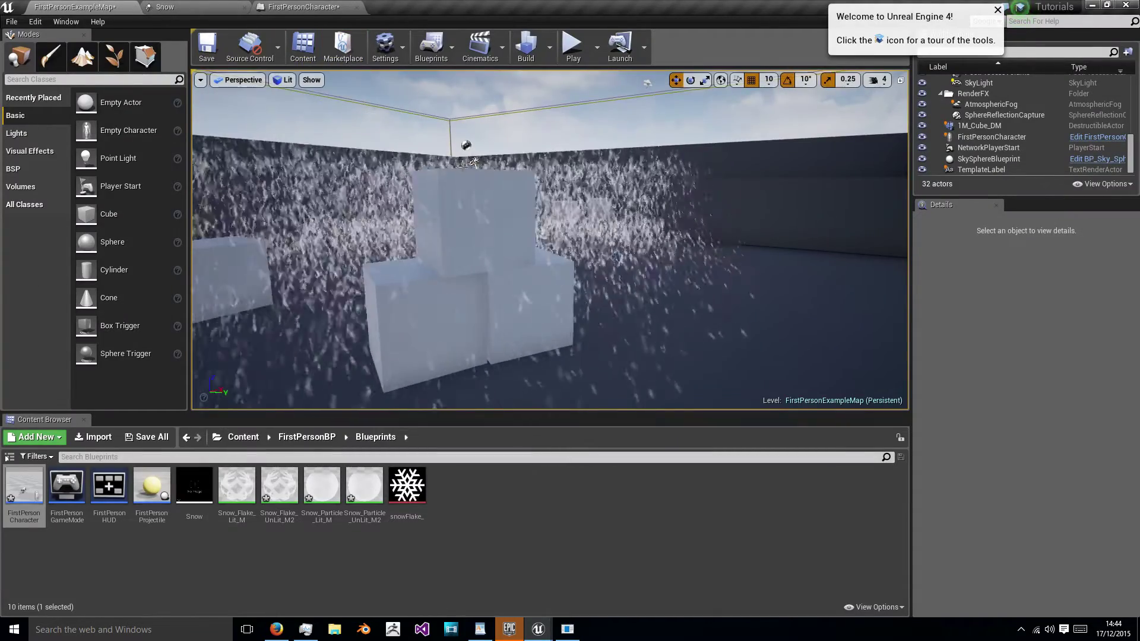
{"action": "right_click_drag", "start_coordinate": [465, 184], "coordinate": [542, 239]}
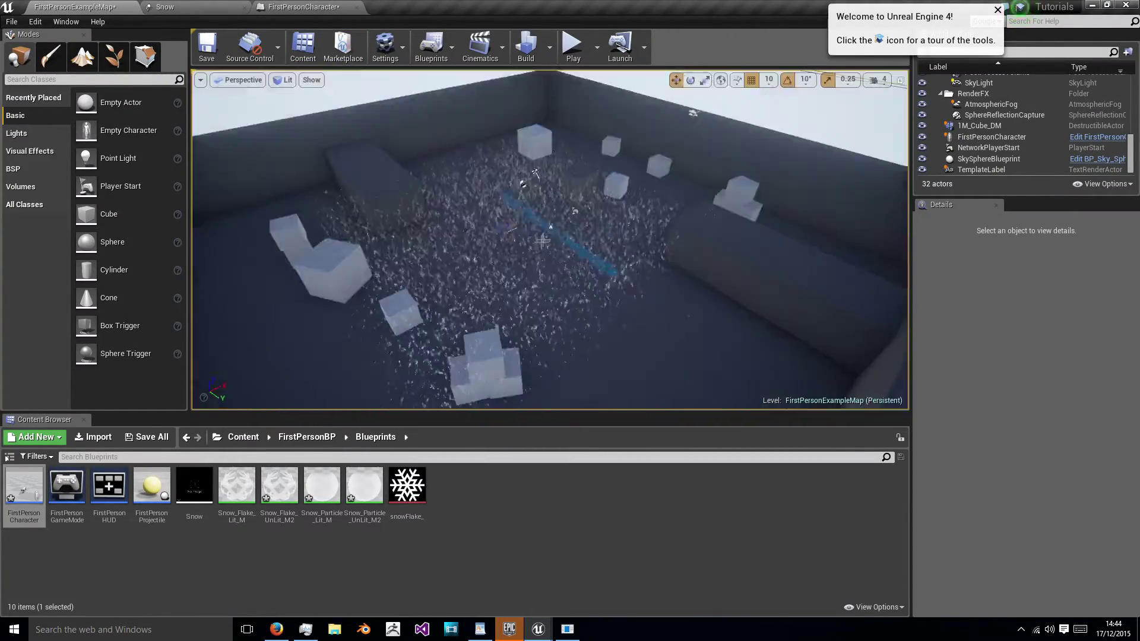
{"action": "left_click", "coordinate": [548, 131]}
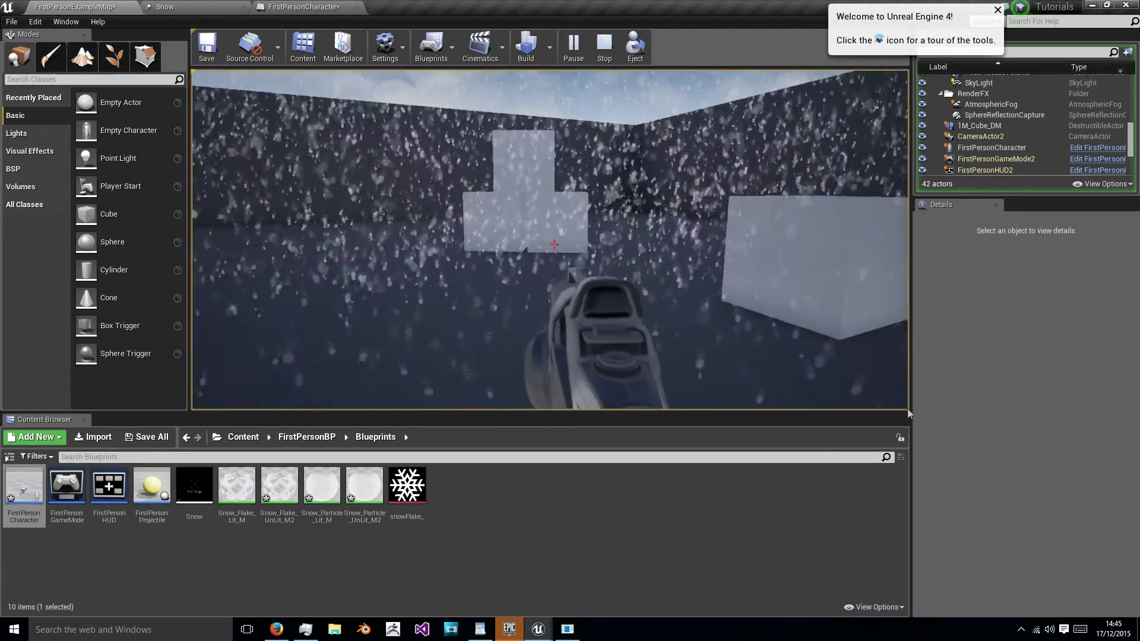
{"action": "key", "text": "Escape"}
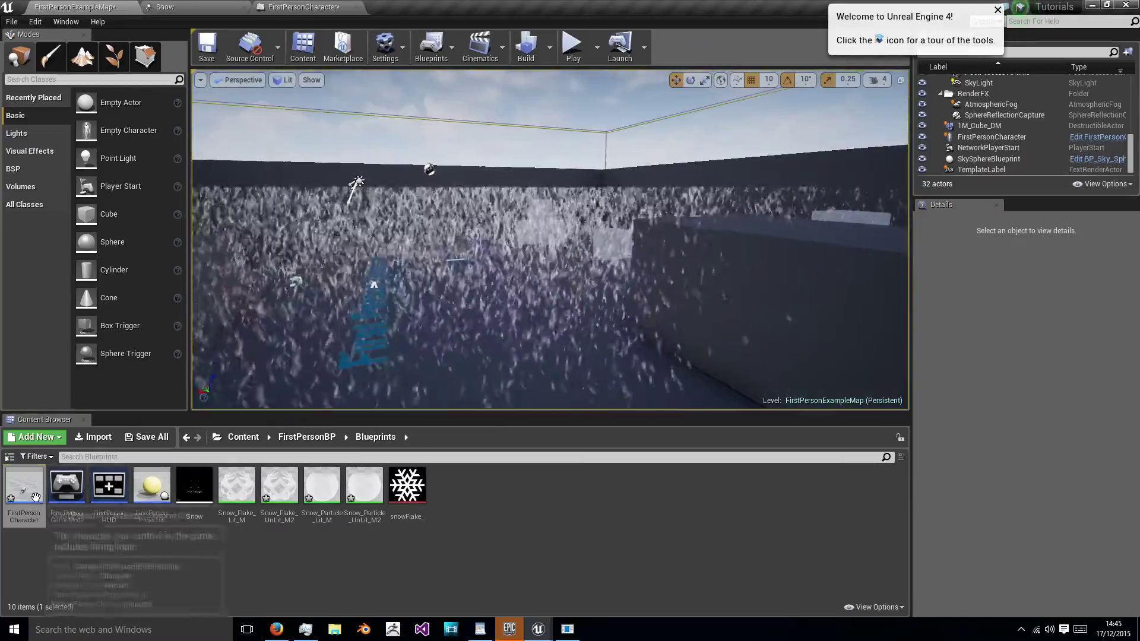
Open the FirstPersonCharacter blueprint and raise its ParticleSystem component to a Z location of 650 cm.
{"action": "double_click", "coordinate": [37, 498]}
{"action": "scroll", "coordinate": [526, 235], "scroll_direction": "down", "scroll_amount": 8}
{"action": "left_click_drag", "start_coordinate": [525, 236], "coordinate": [520, 125]}
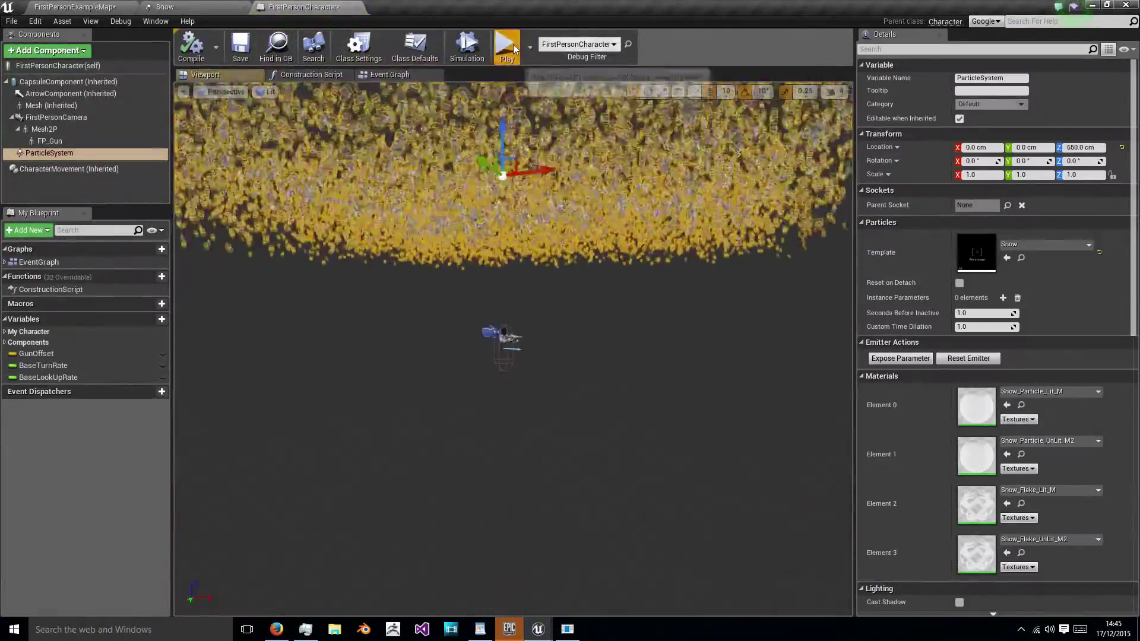
Play-test the game from the FirstPersonCharacter blueprint, stop the preview, and save FirstPersonExampleMap.
{"action": "left_click", "coordinate": [507, 47]}
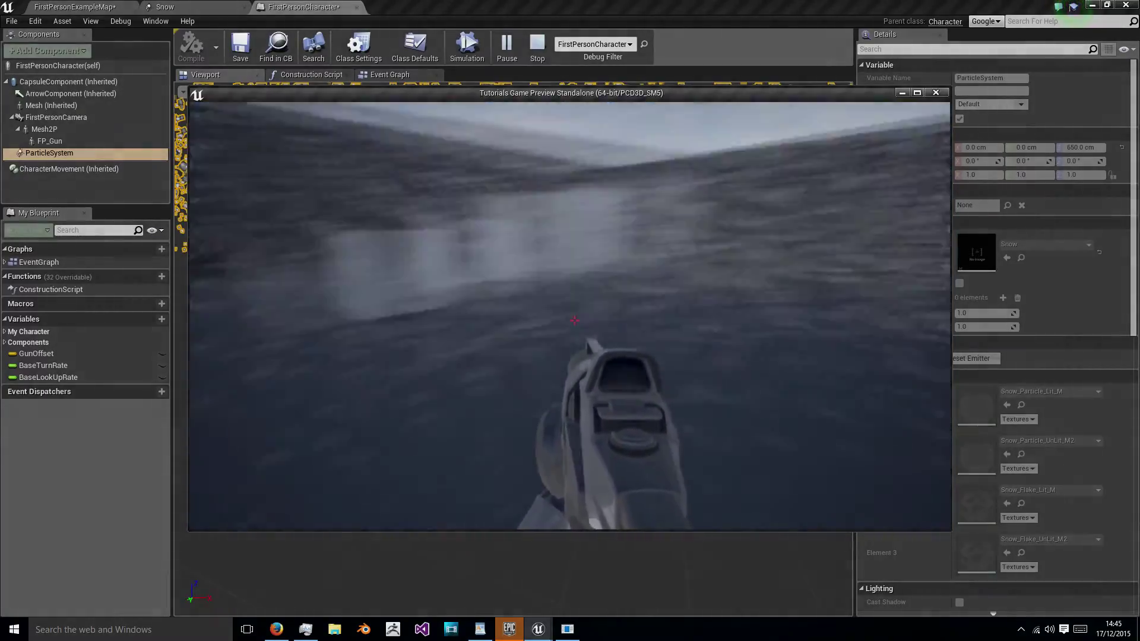
{"action": "key", "text": "Escape"}
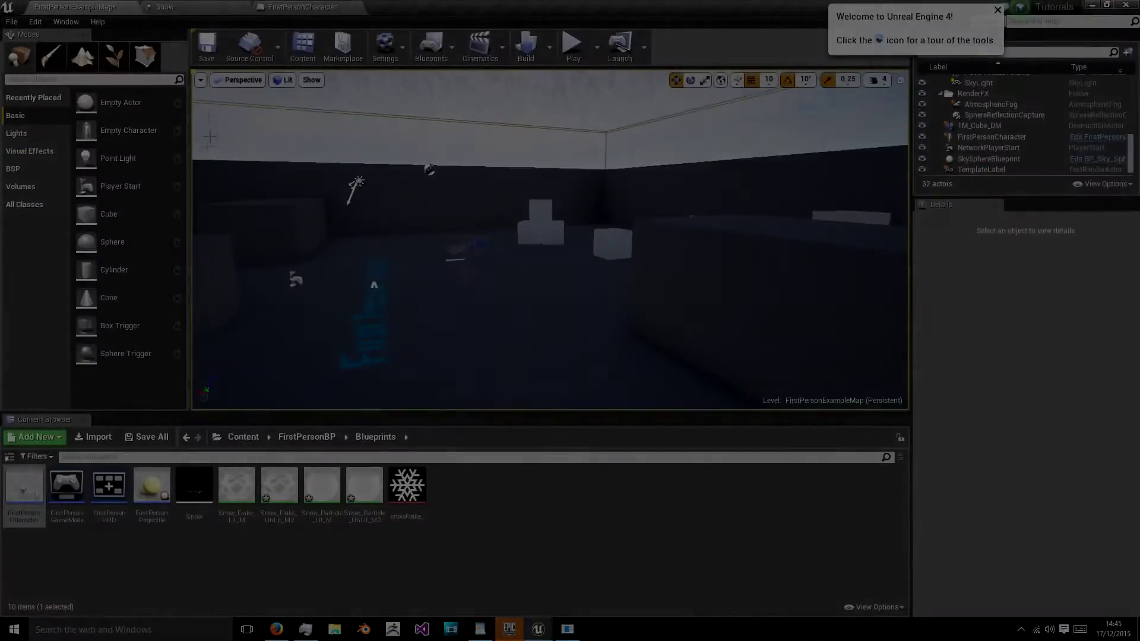
{"action": "left_click", "coordinate": [206, 47]}
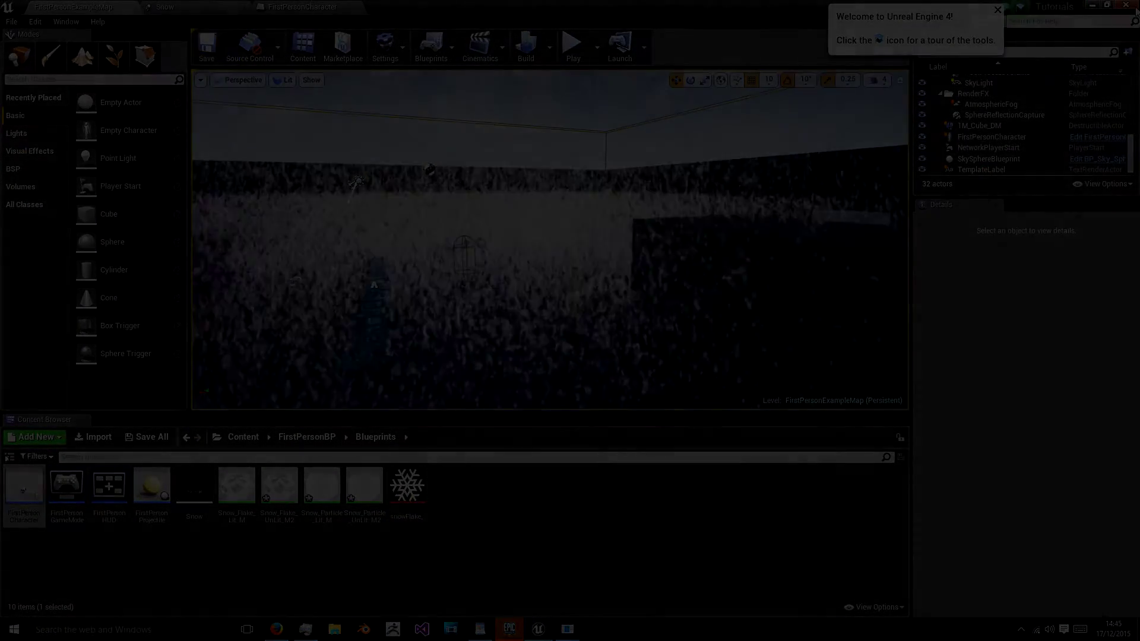